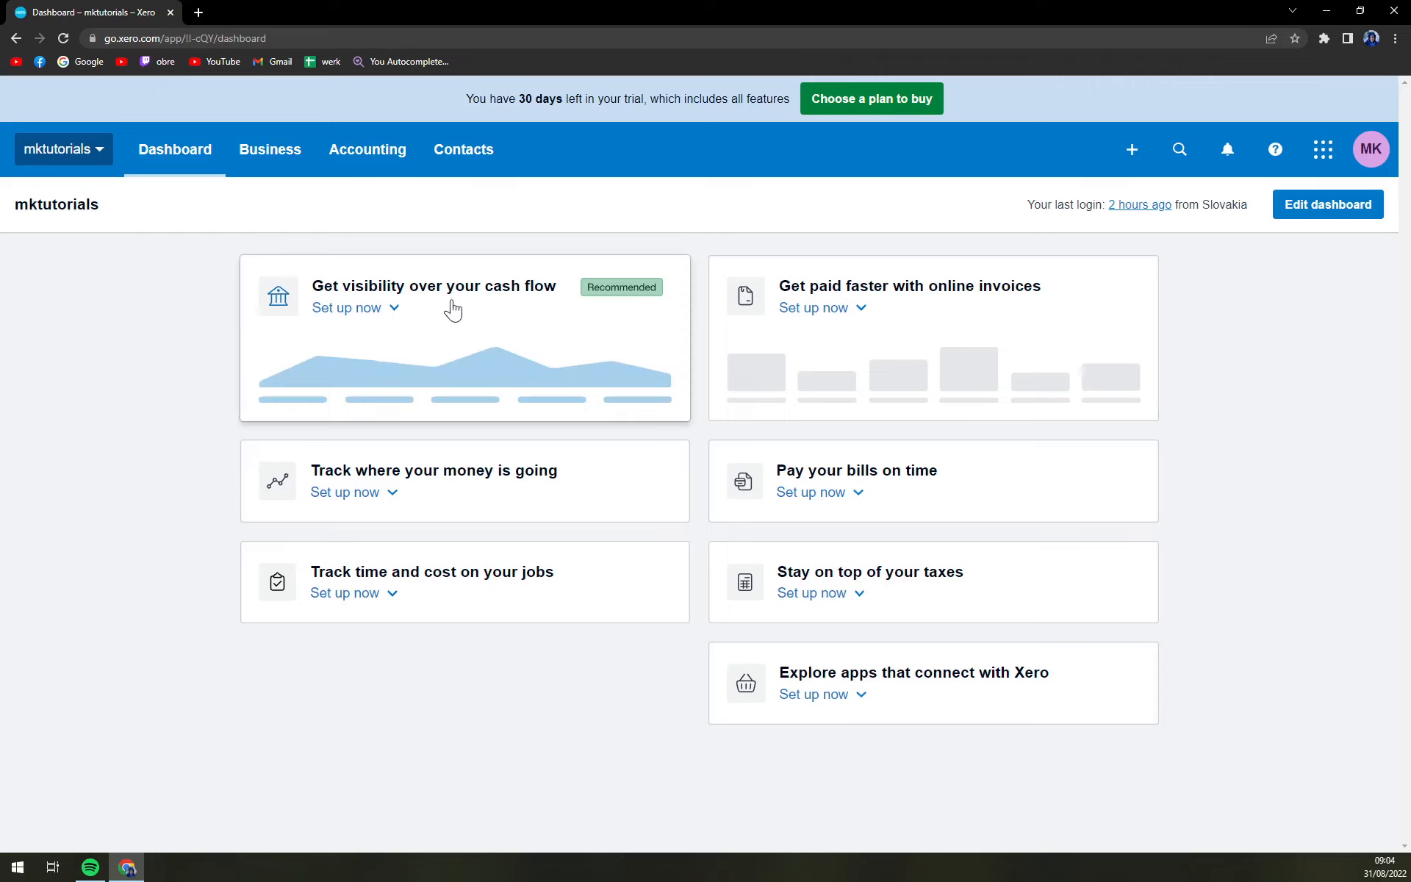
- Expand the setup details for getting visibility over your cash flow
{"action": "left_click", "coordinate": [474, 310]}
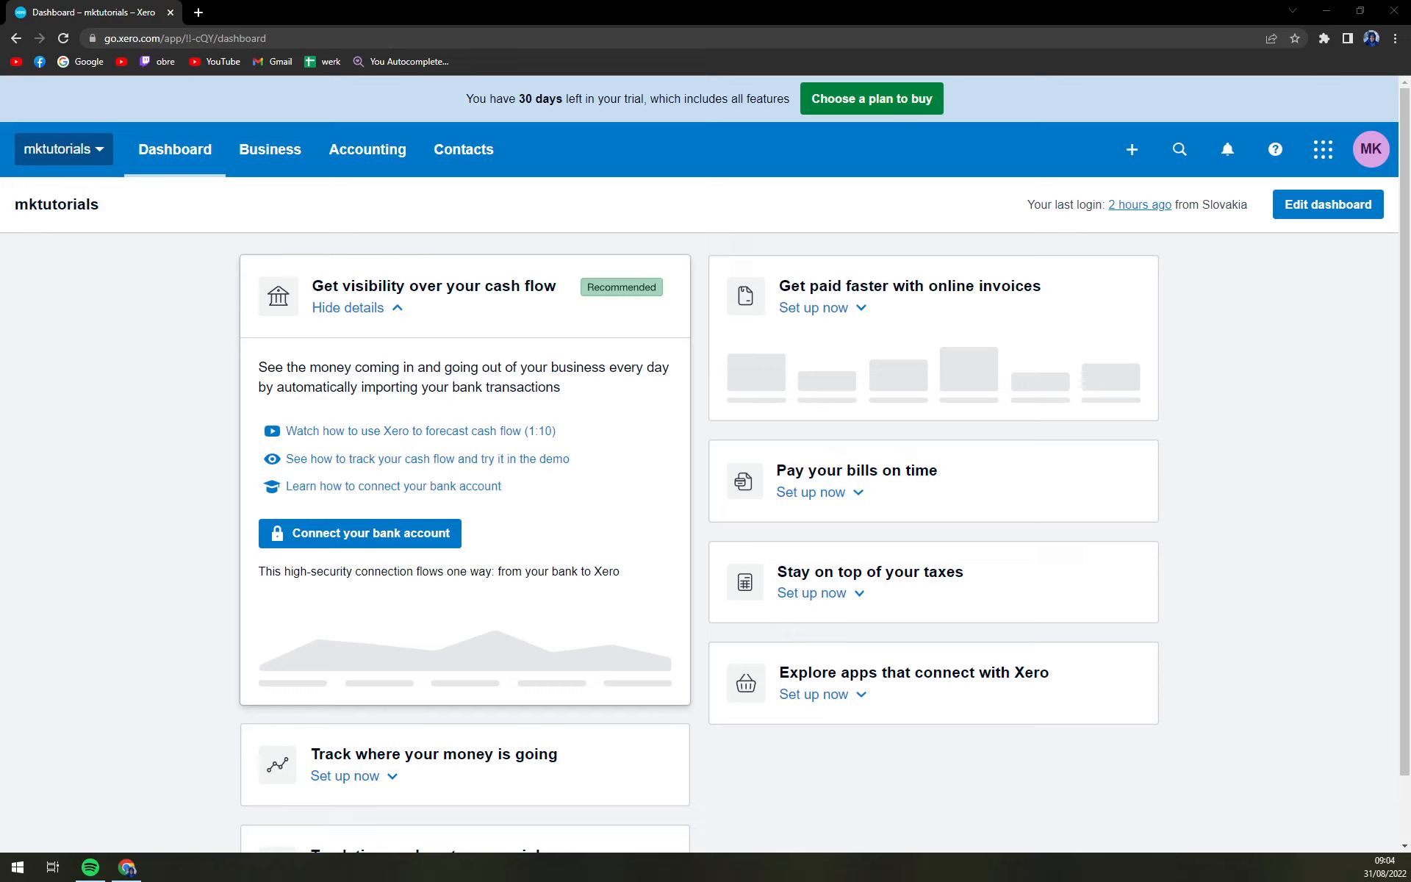
- Search the web for "autentificatpr" in a new browser tab and open the Google Authenticator page on Google Play
{"action": "left_click", "coordinate": [197, 12]}
{"action": "type", "text": "aute"}
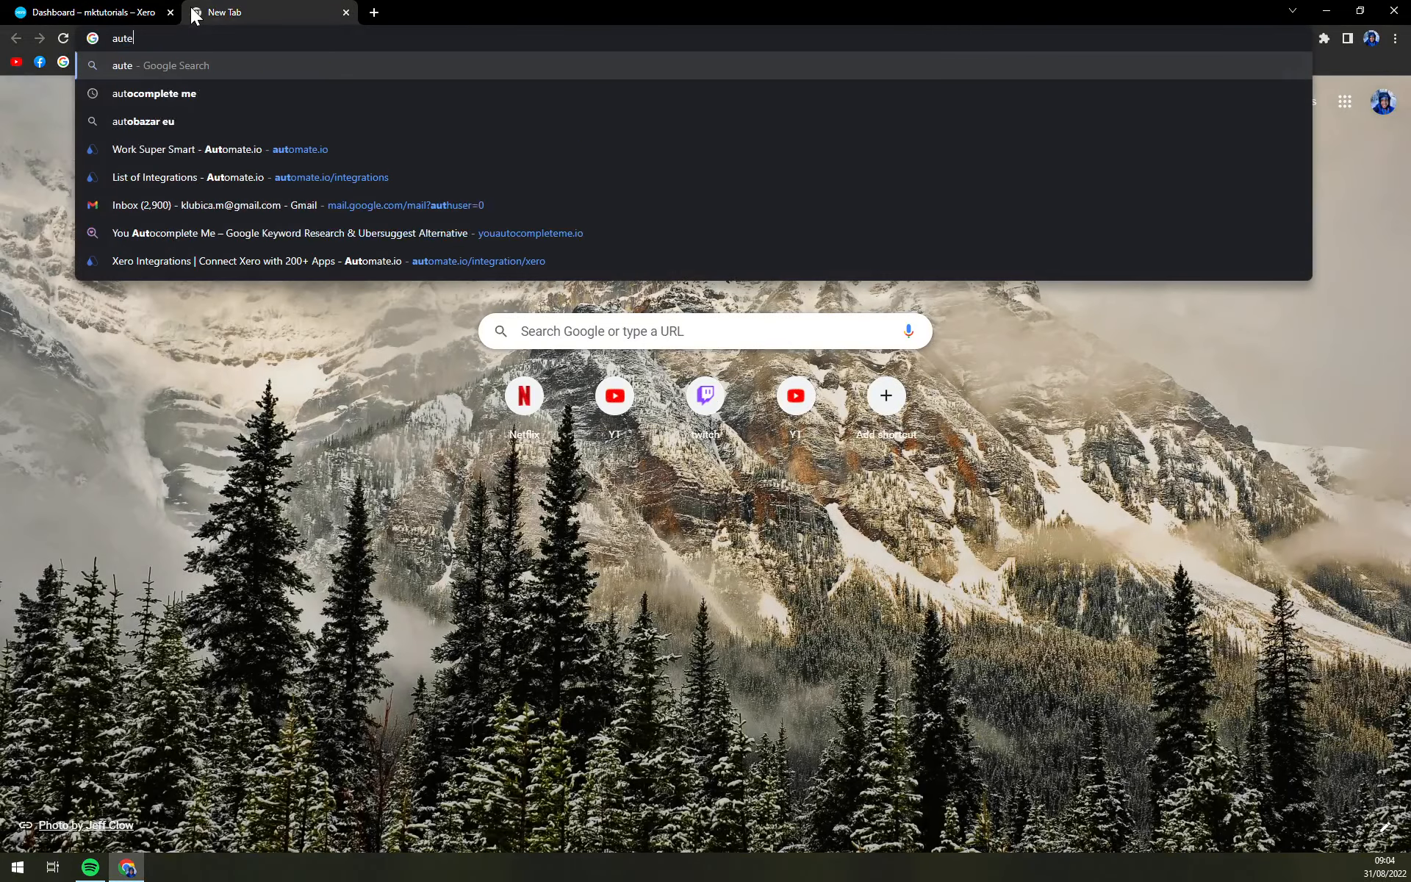
{"action": "type", "text": "ntifi"}
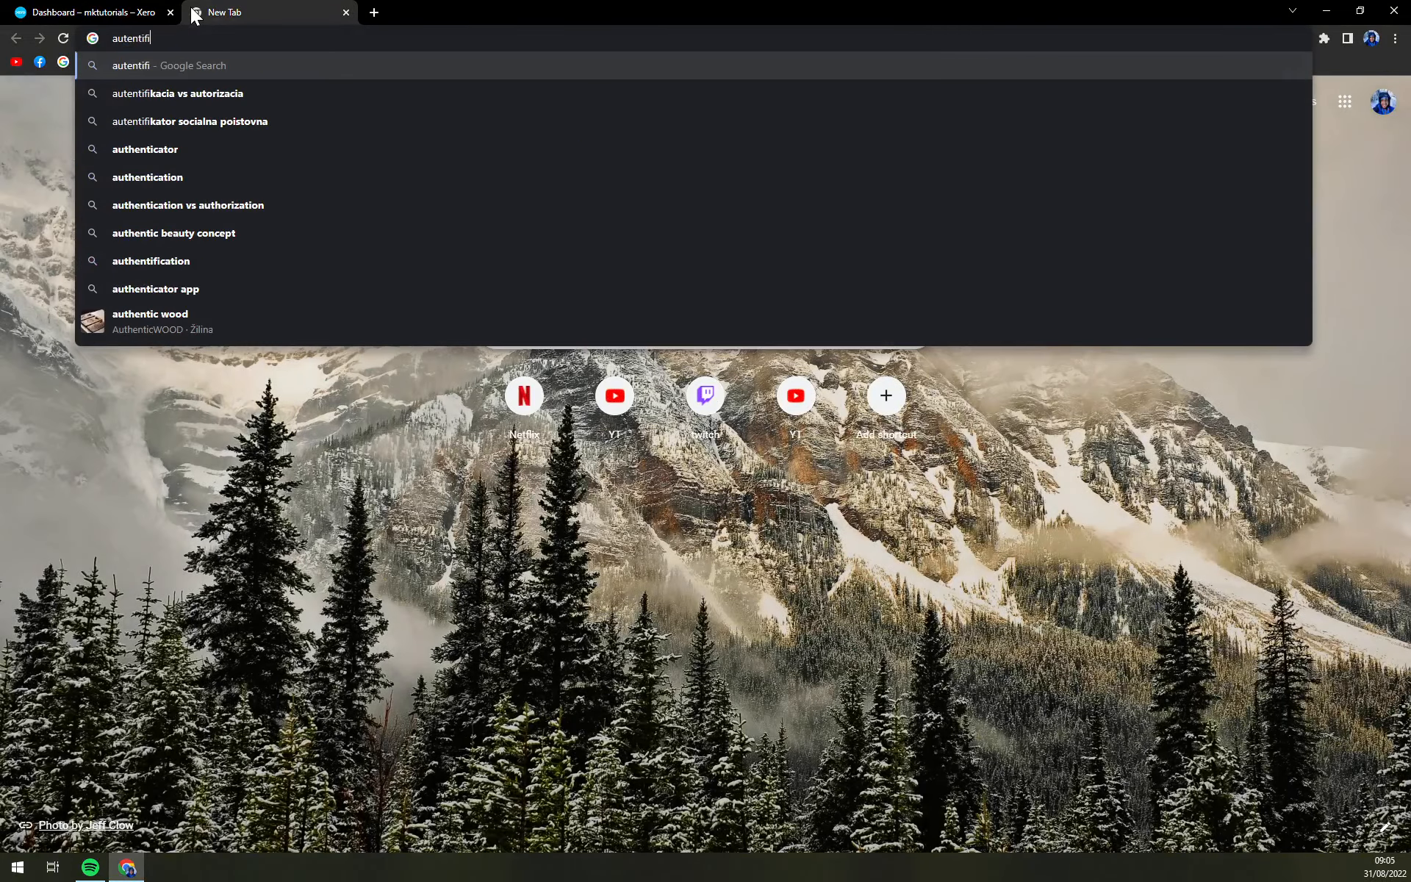
{"action": "type", "text": "catpr"}
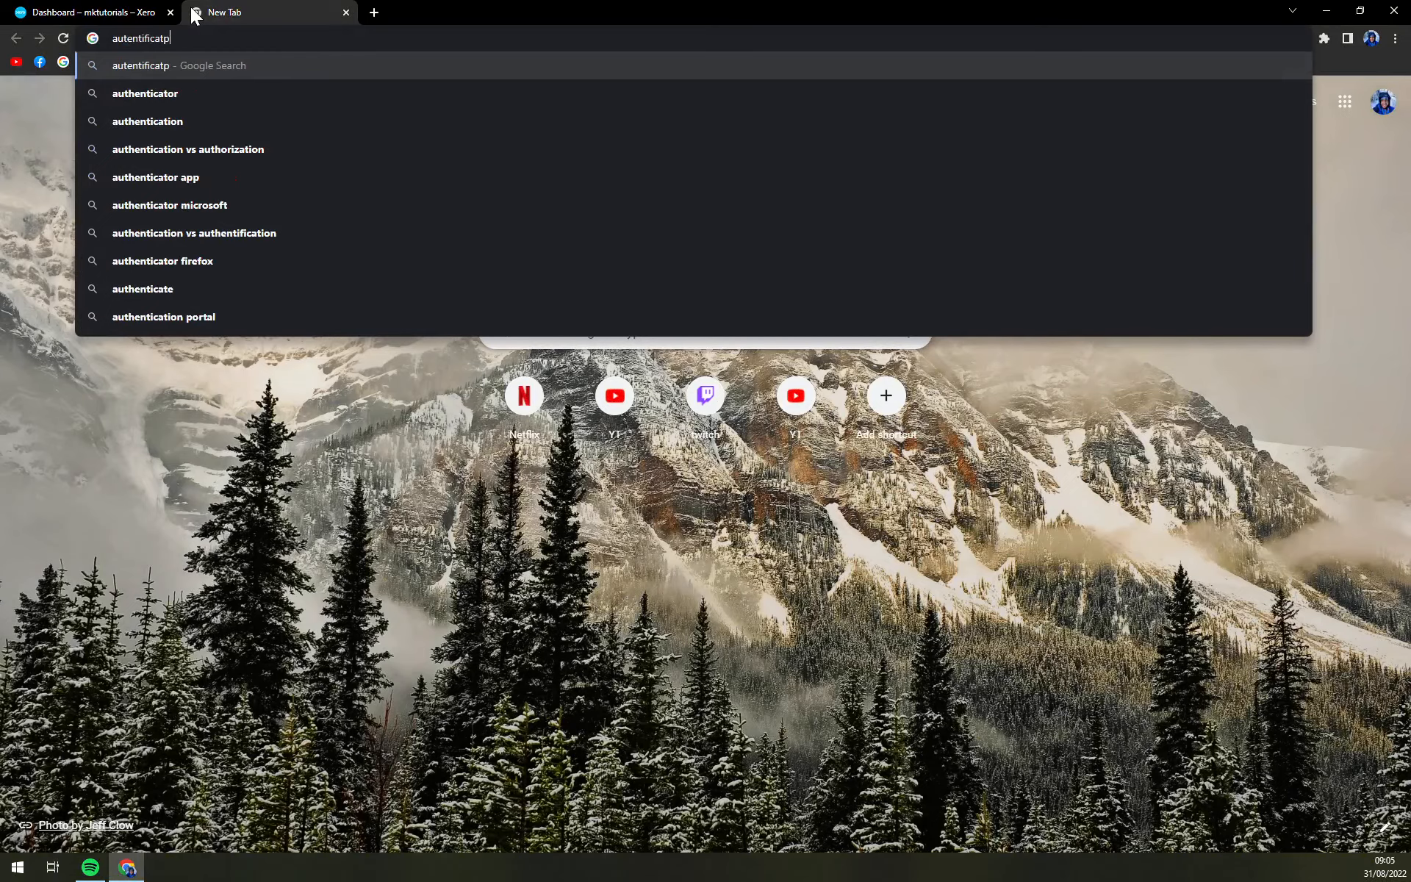
{"action": "key", "text": "Return"}
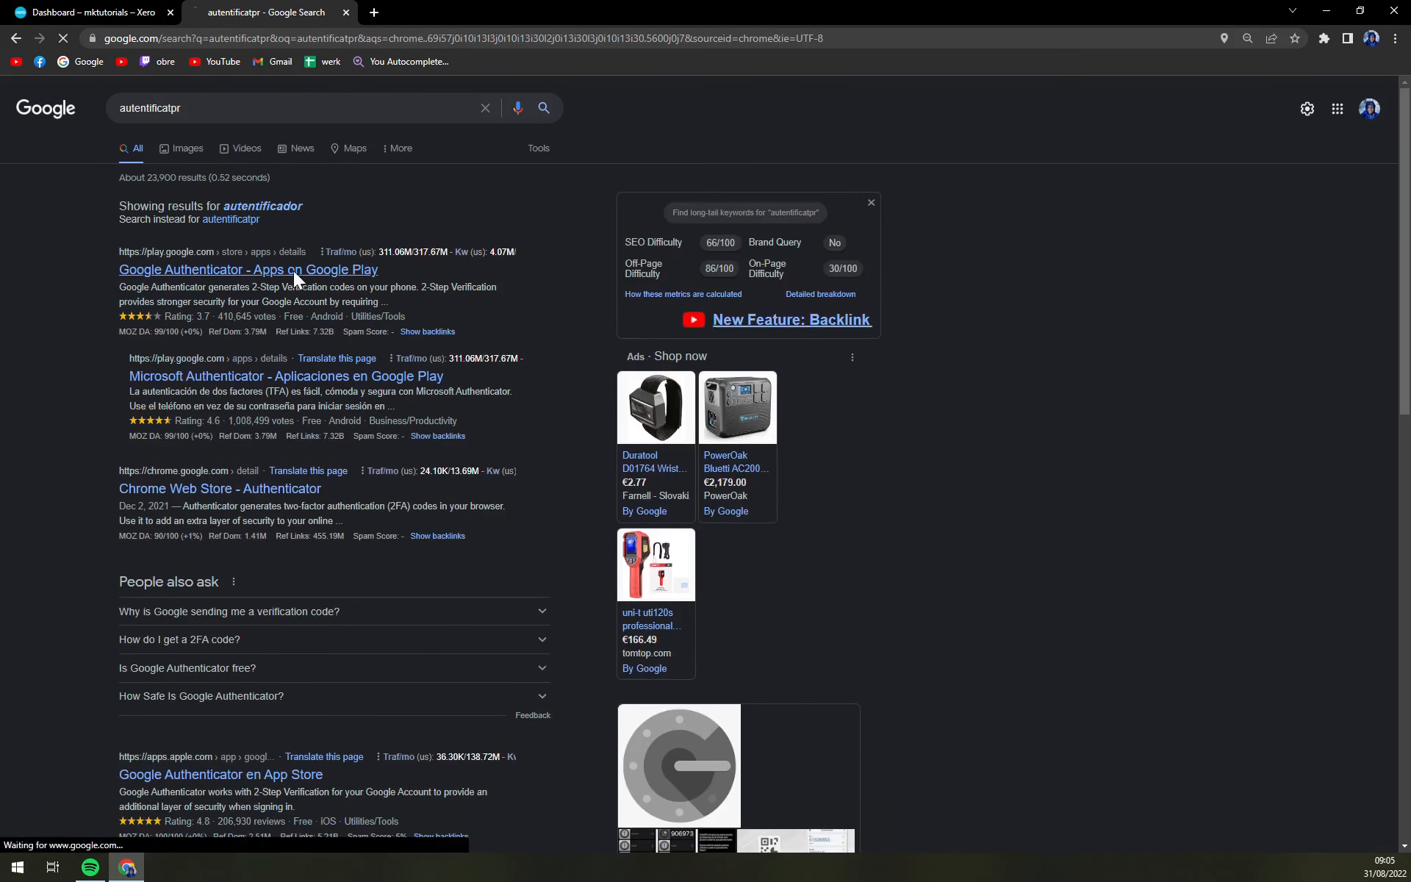
{"action": "left_click", "coordinate": [293, 270]}
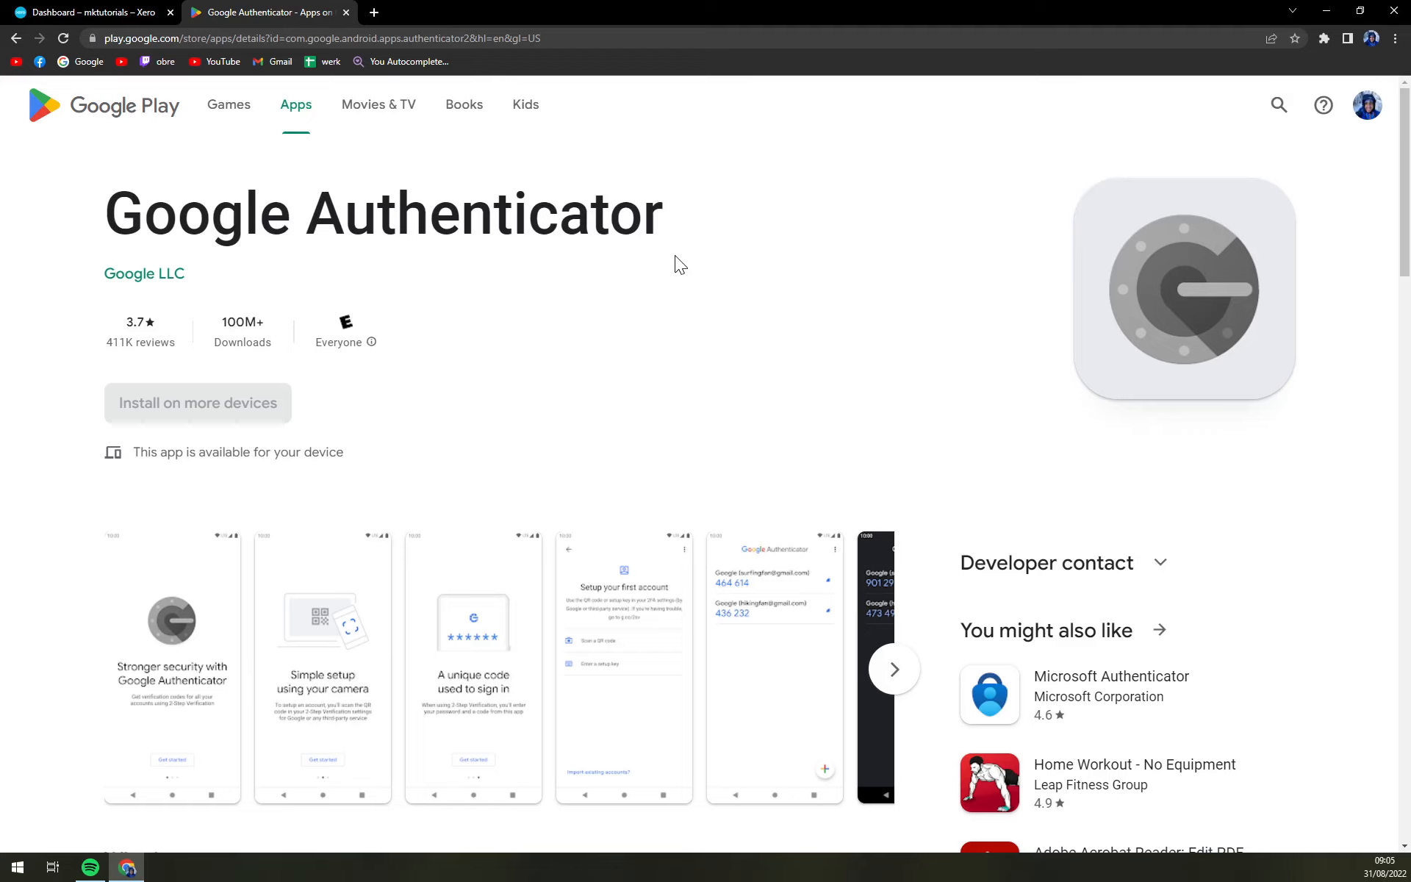
- Switch back to the Xero dashboard, start connecting a bank account and search for CSOB
{"action": "left_click", "coordinate": [126, 9]}
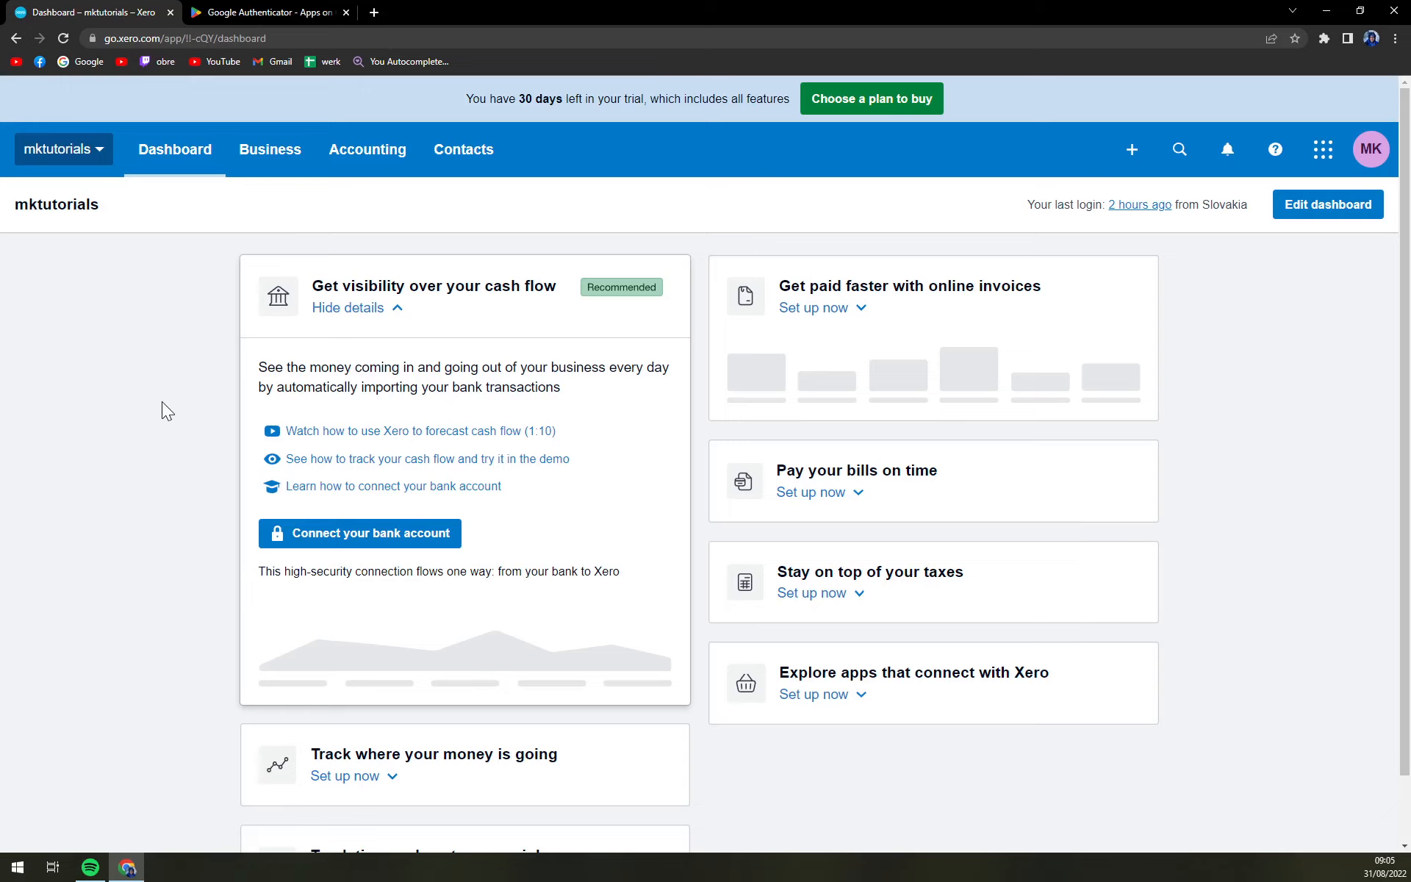
{"action": "left_click", "coordinate": [383, 541]}
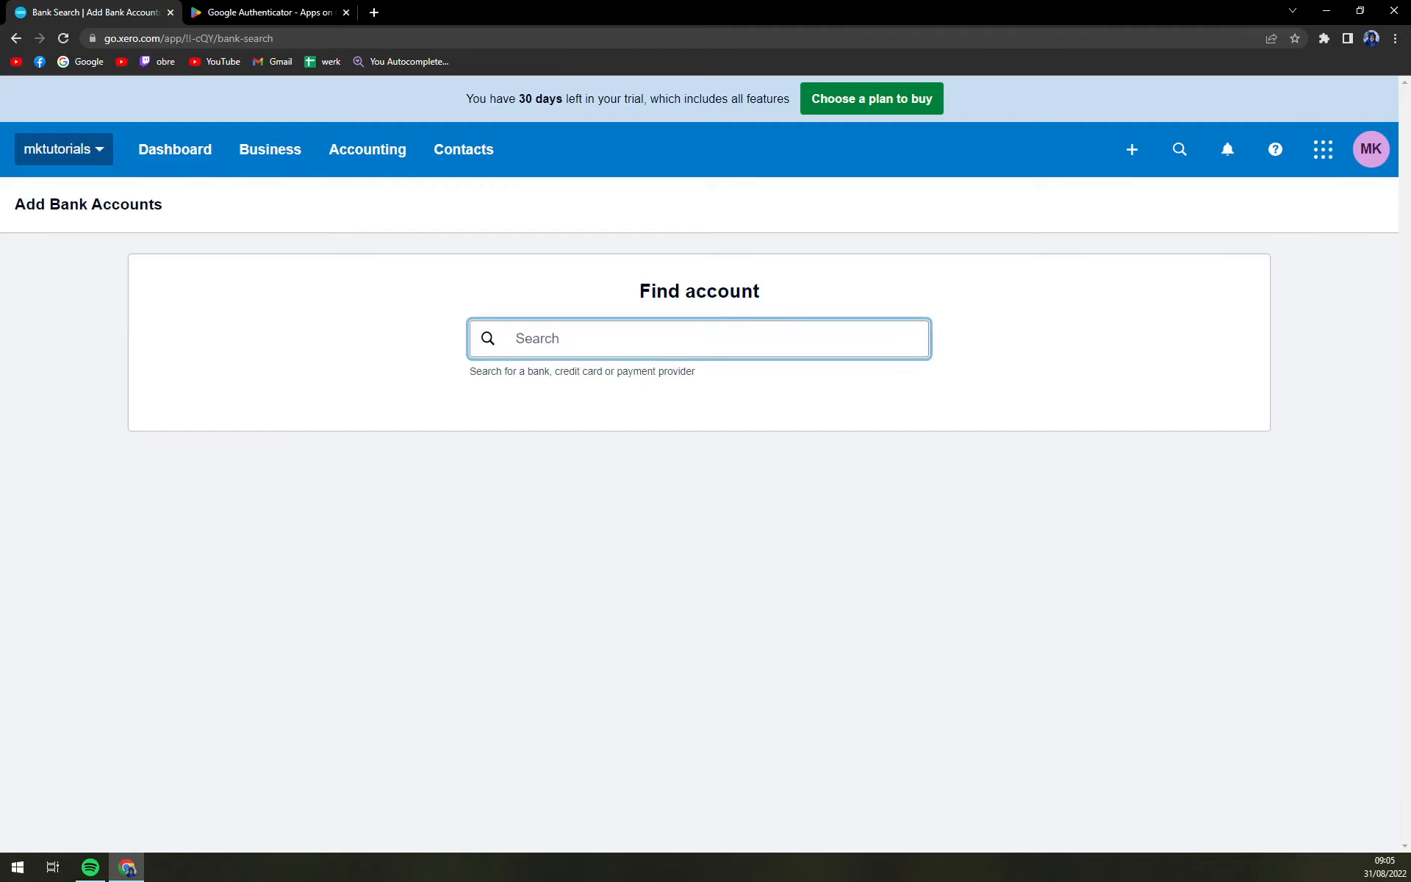
{"action": "type", "text": "CSOB"}
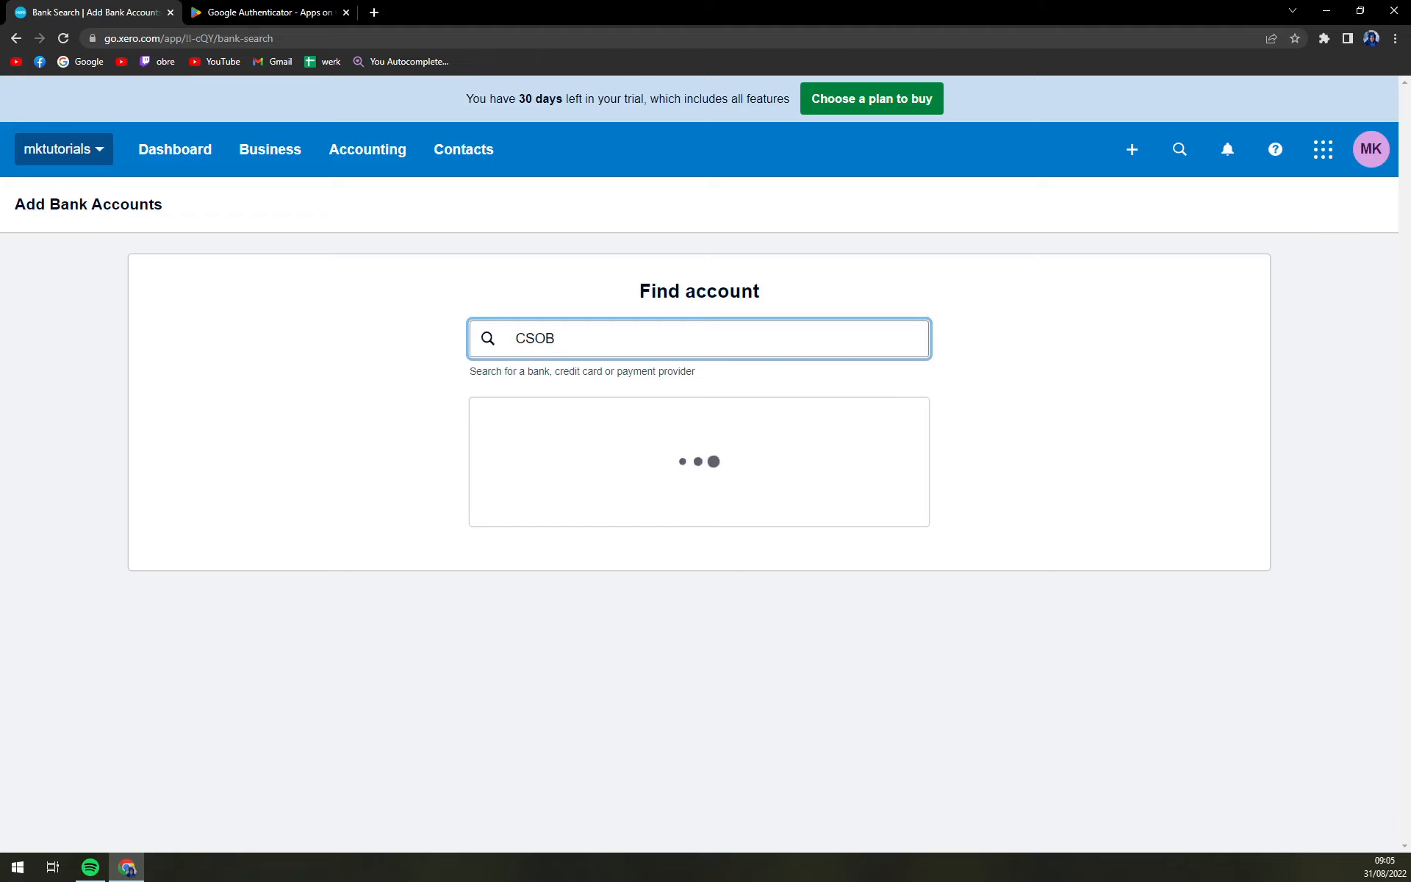
- Search for the bank "Slovenská" instead and choose to add the account details manually
{"action": "key", "text": "ctrl+a"}
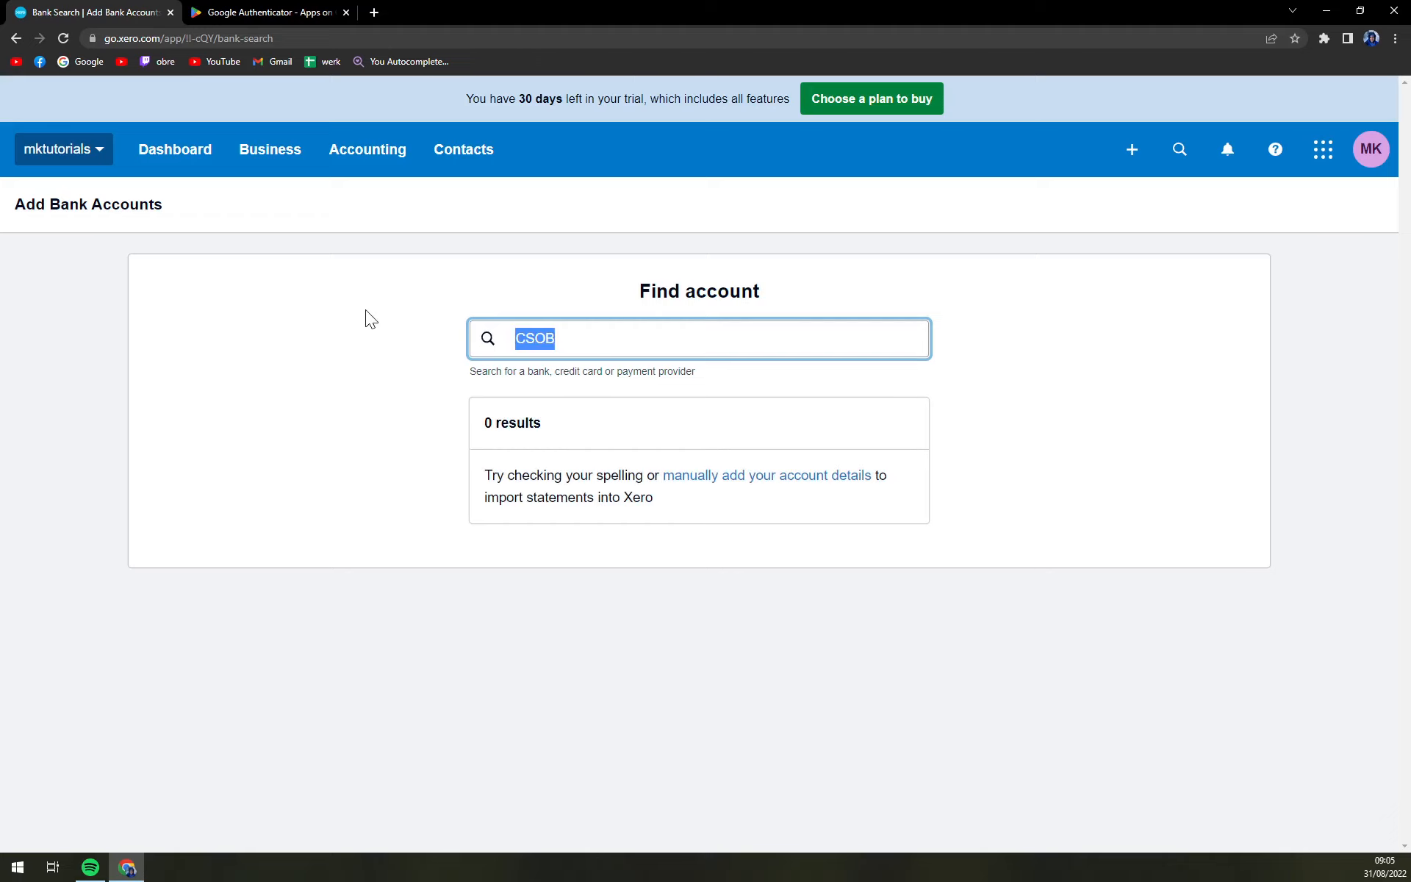
{"action": "type", "text": "Slovan"}
{"action": "key", "text": "BackSpace"}
{"action": "key", "text": "BackSpace"}
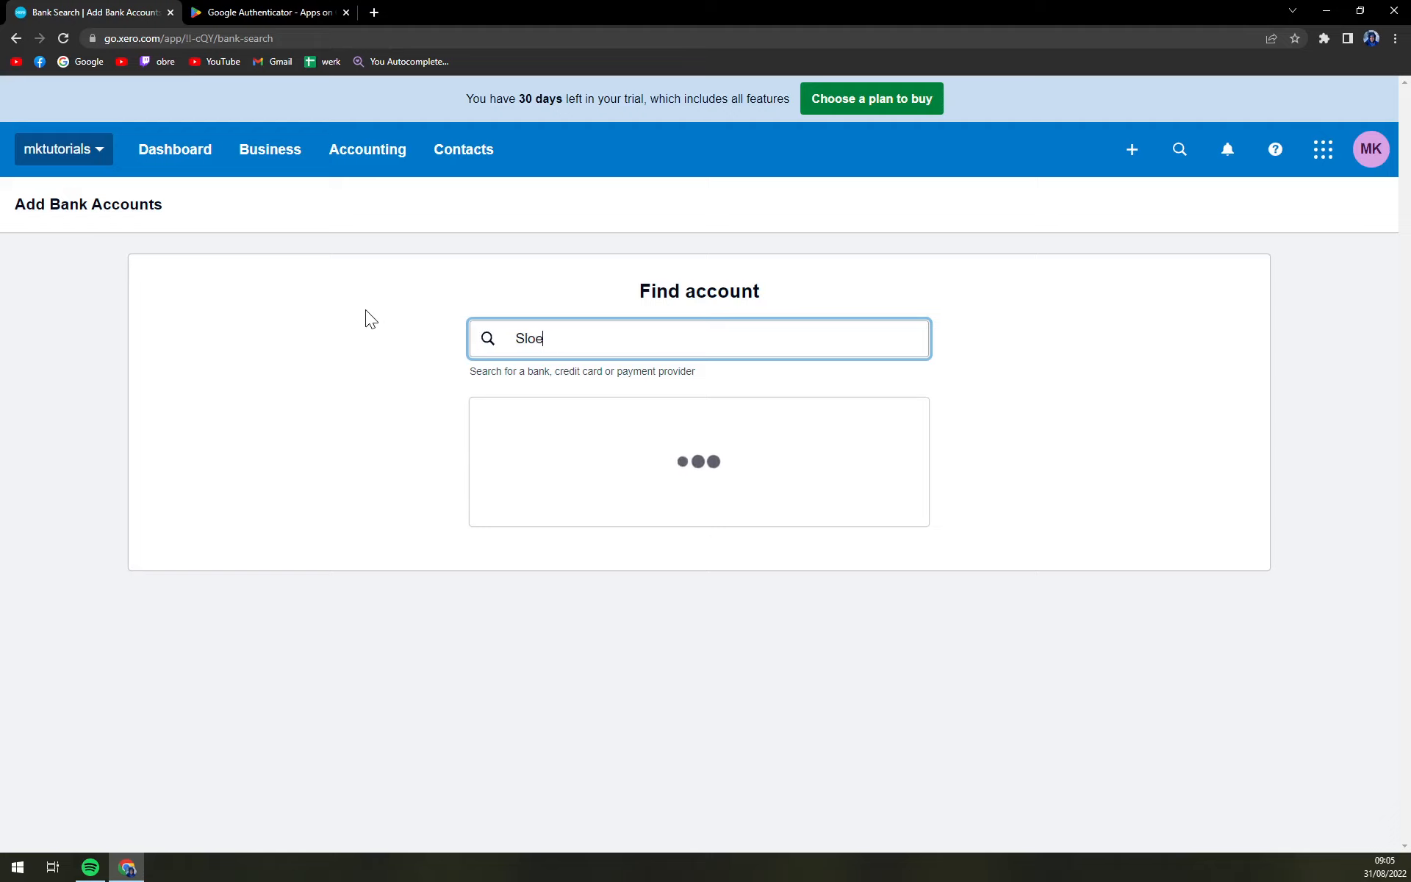
{"action": "type", "text": "enská"}
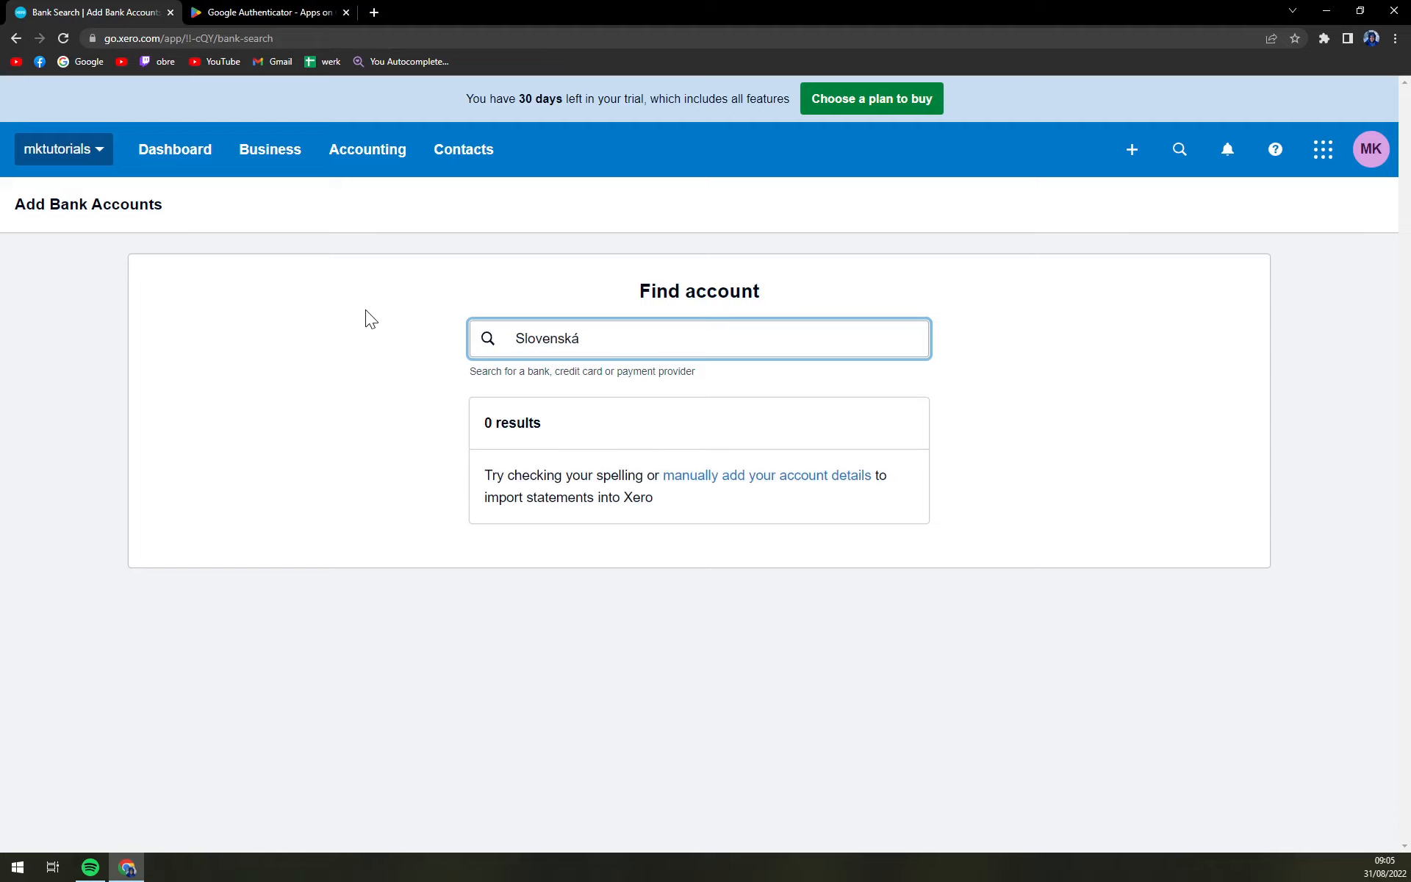
{"action": "left_click", "coordinate": [742, 476]}
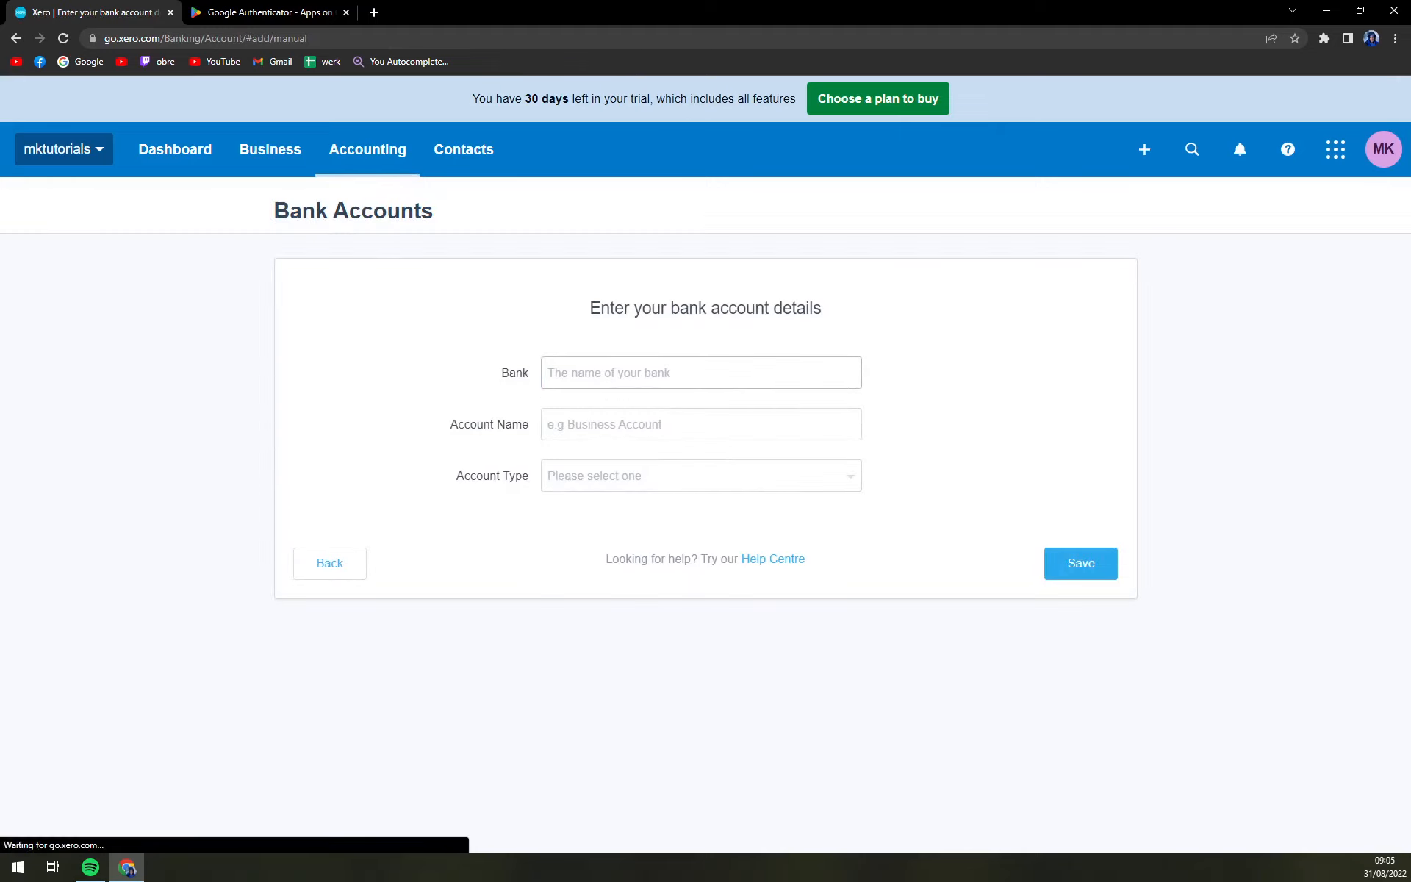
- Fill in the bank account details with bank Tatra Banka, account name Business and account type Credit Card
{"action": "key", "text": "Tab"}
{"action": "left_click", "coordinate": [651, 487]}
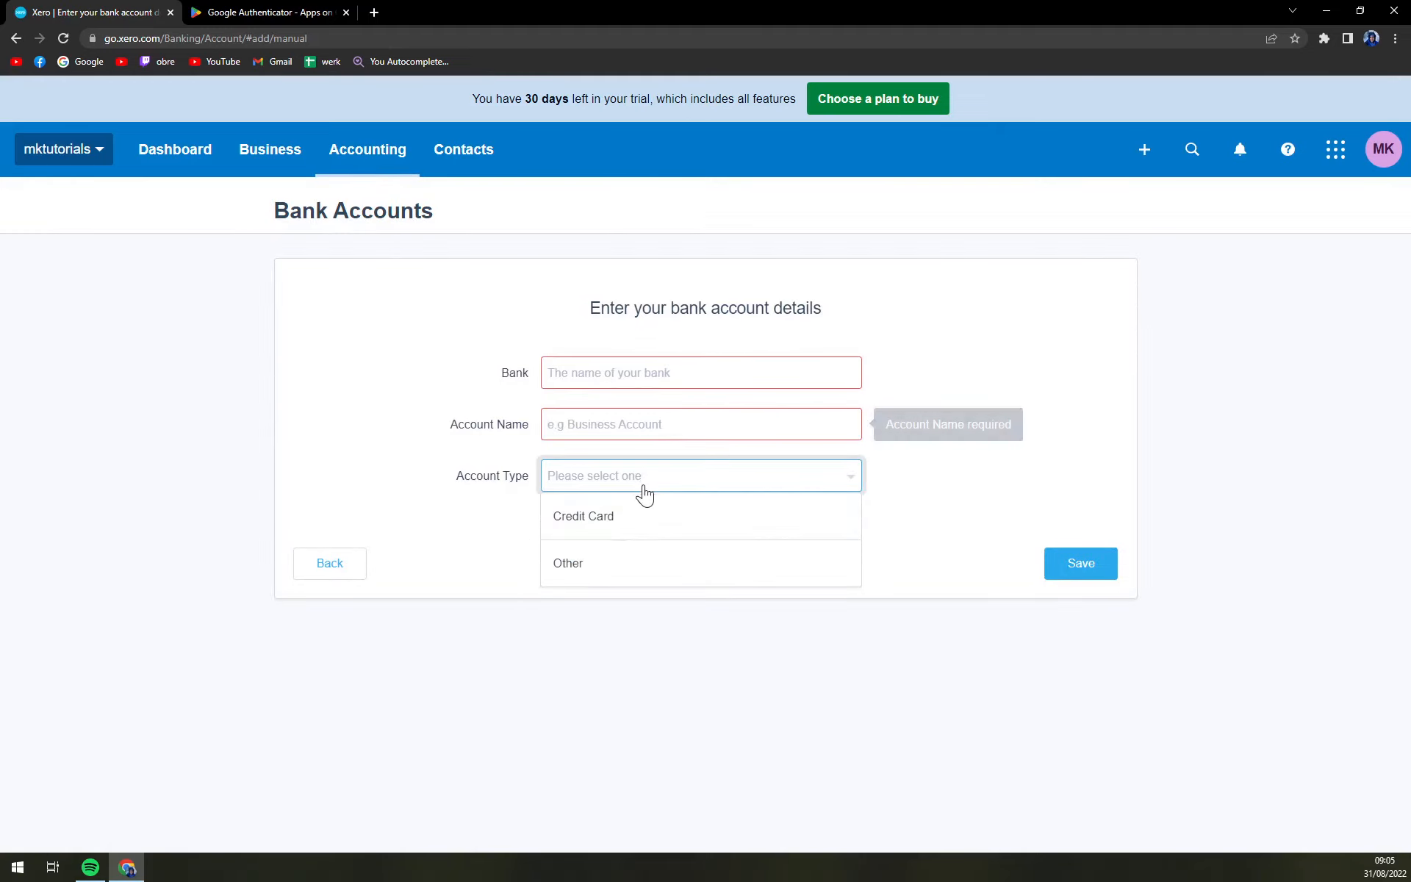
{"action": "left_click", "coordinate": [499, 539]}
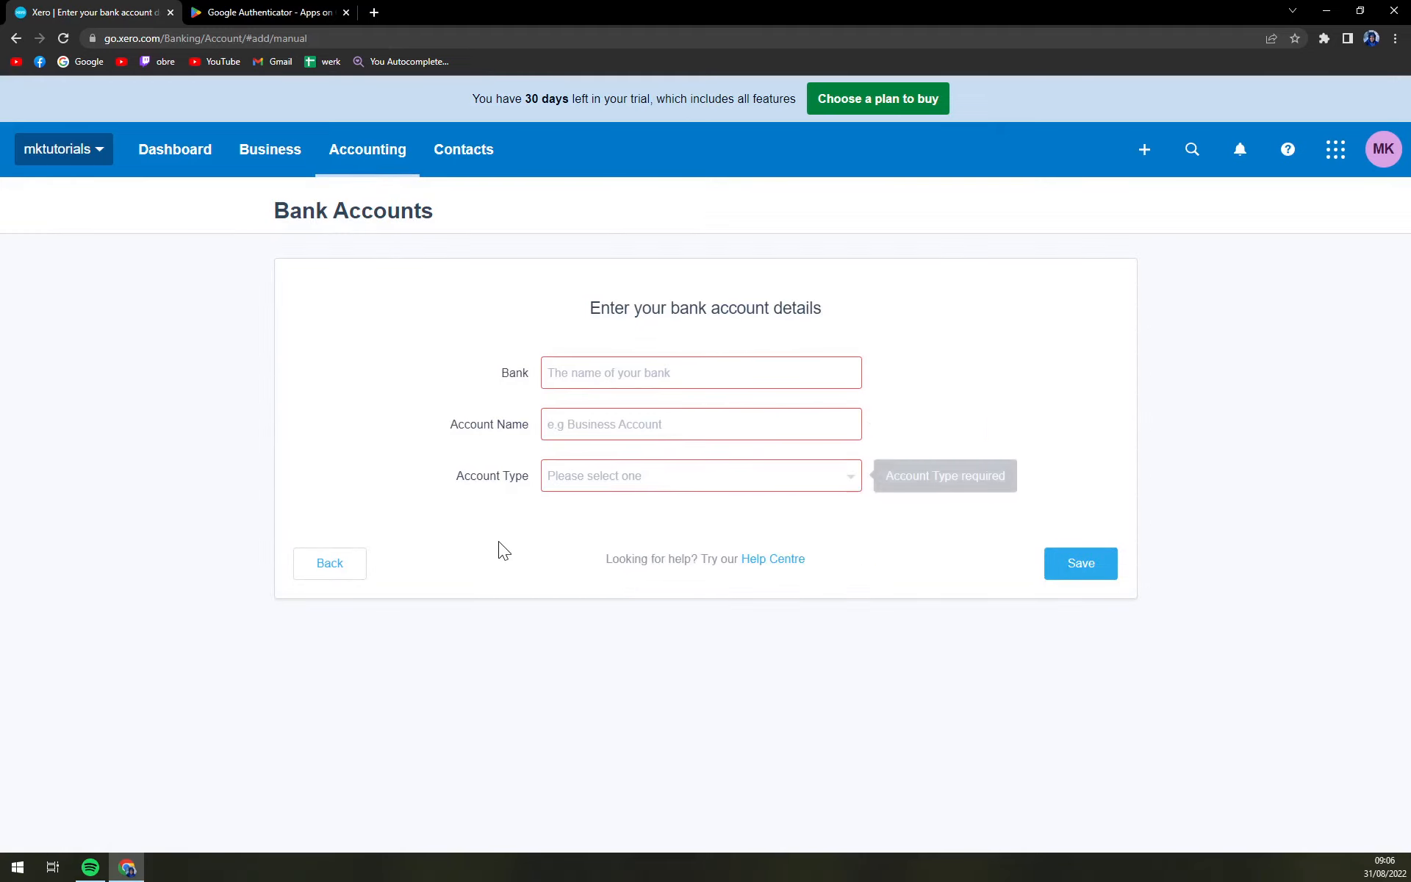
{"action": "left_click", "coordinate": [647, 374]}
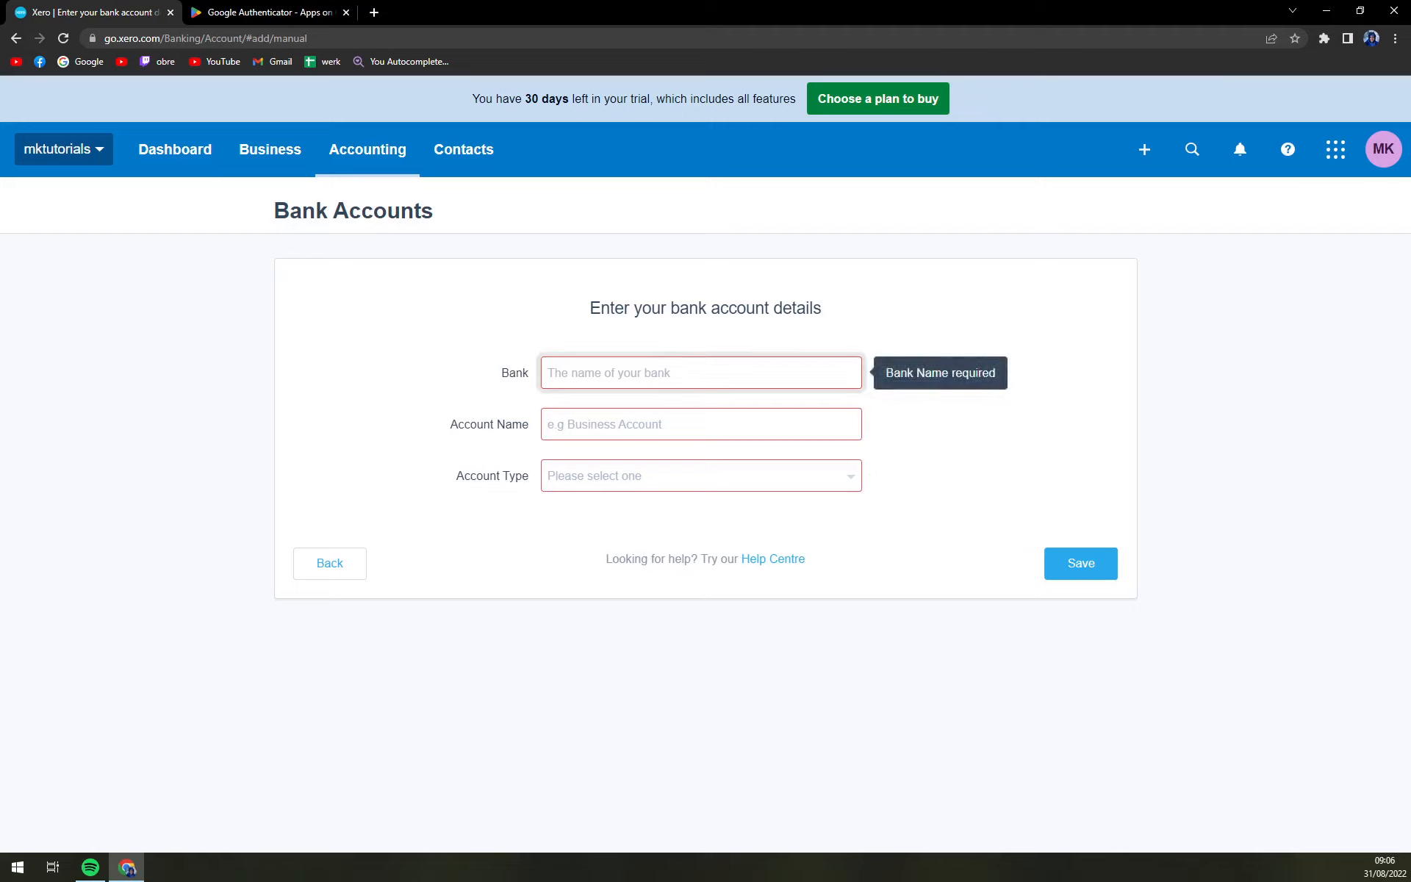
{"action": "type", "text": "Tatra Banka"}
{"action": "key", "text": "Tab"}
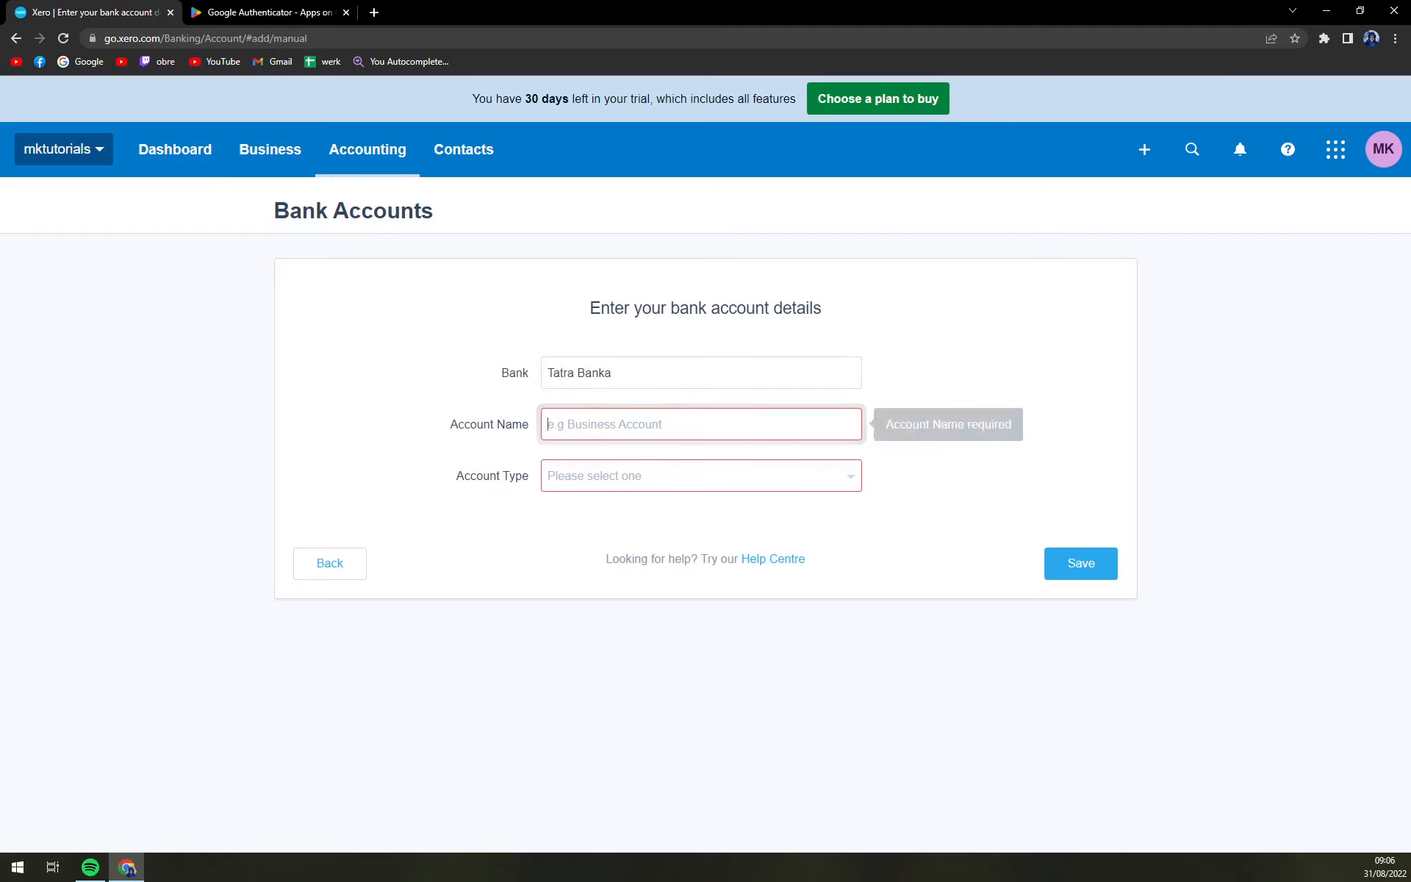
{"action": "type", "text": "Business"}
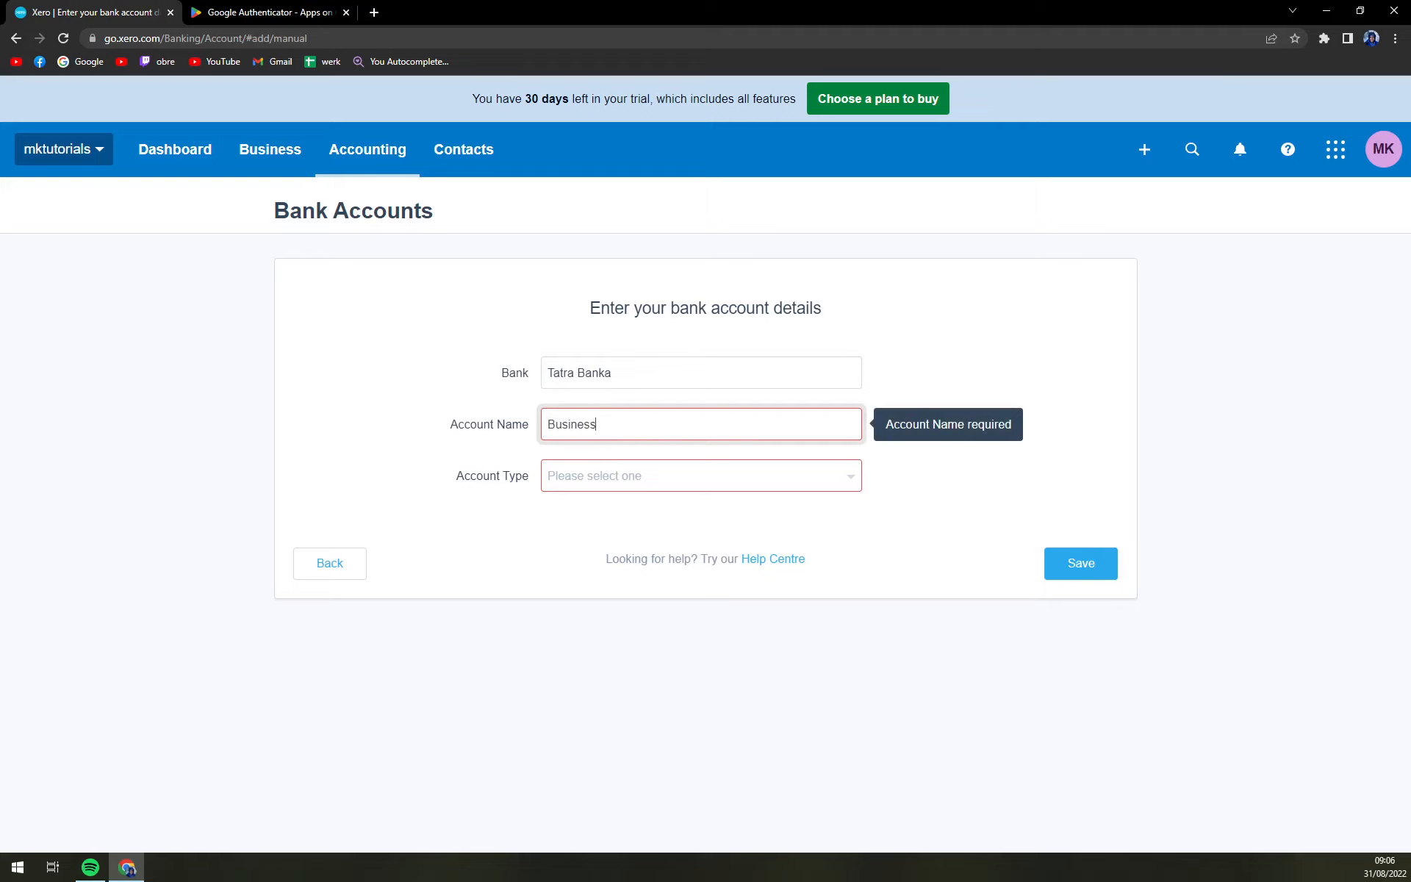
{"action": "key", "text": "Tab"}
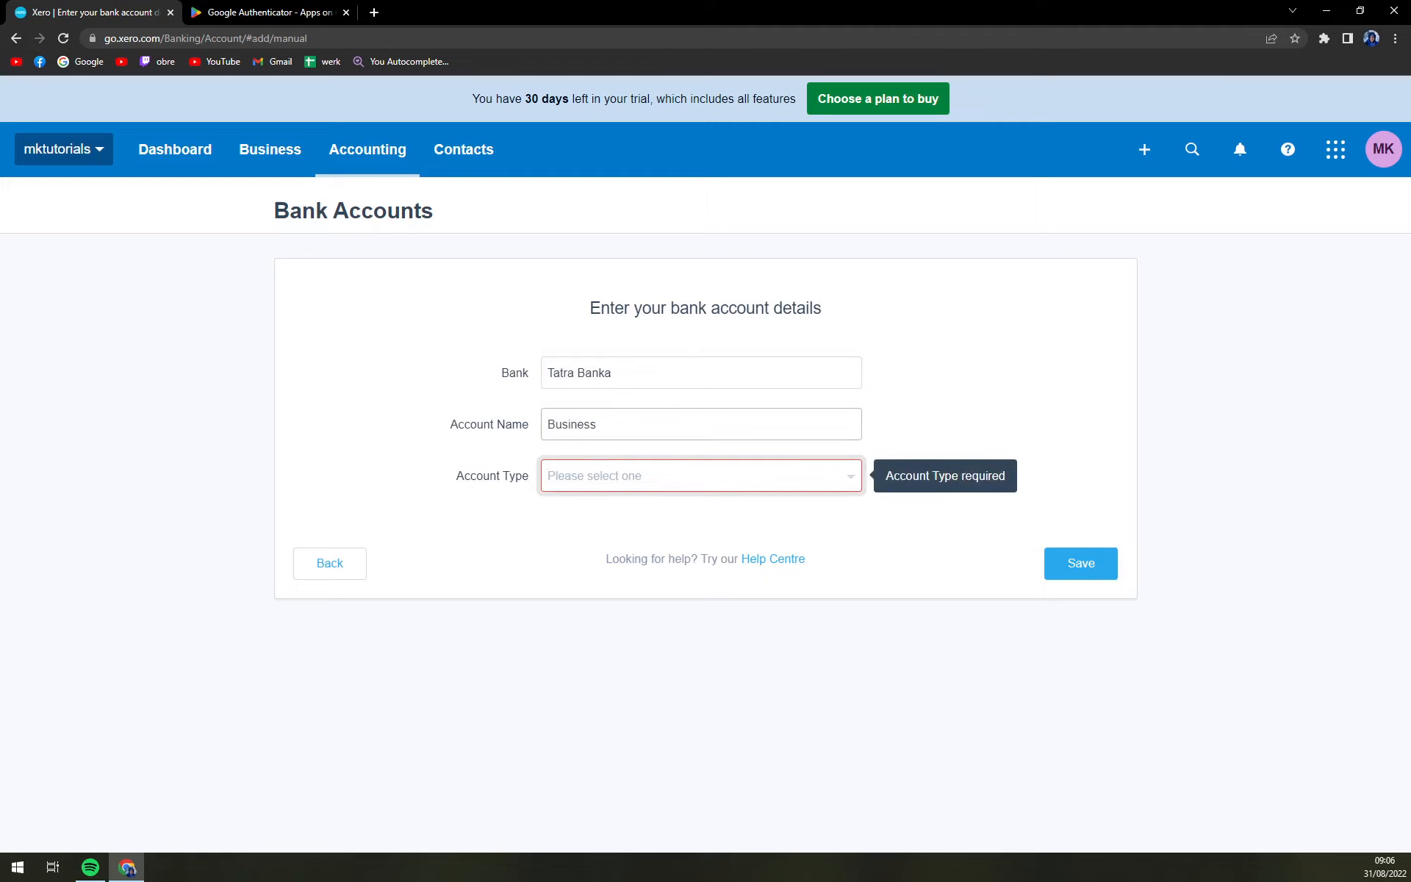
{"action": "left_click", "coordinate": [615, 476]}
{"action": "left_click", "coordinate": [584, 516]}
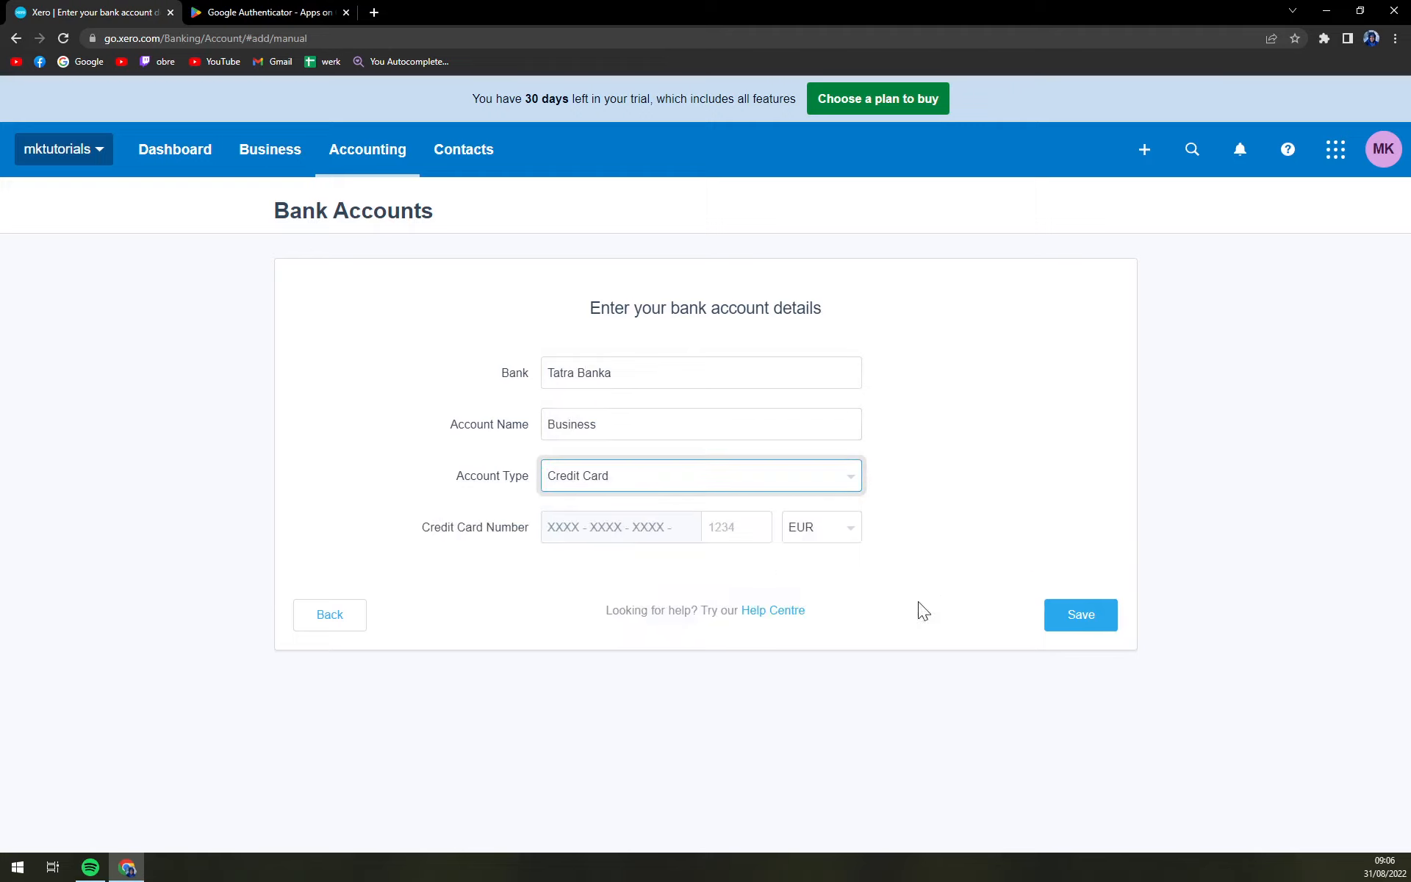
- Enter the last four digits of the credit card number with EUR as the currency, and save the account
{"action": "left_click", "coordinate": [731, 526]}
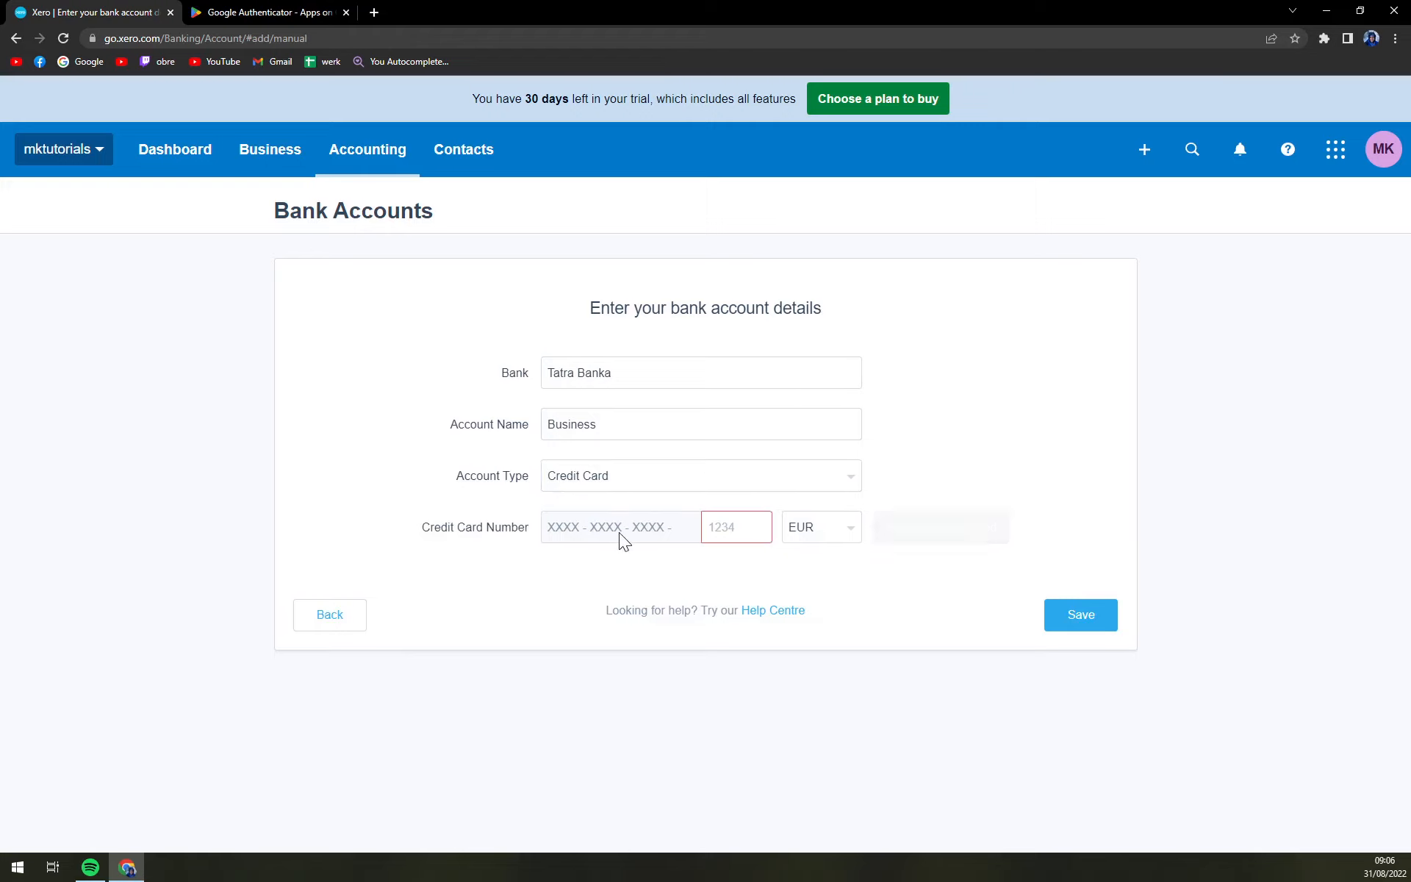
{"action": "left_click", "coordinate": [838, 542]}
{"action": "left_click", "coordinate": [838, 568]}
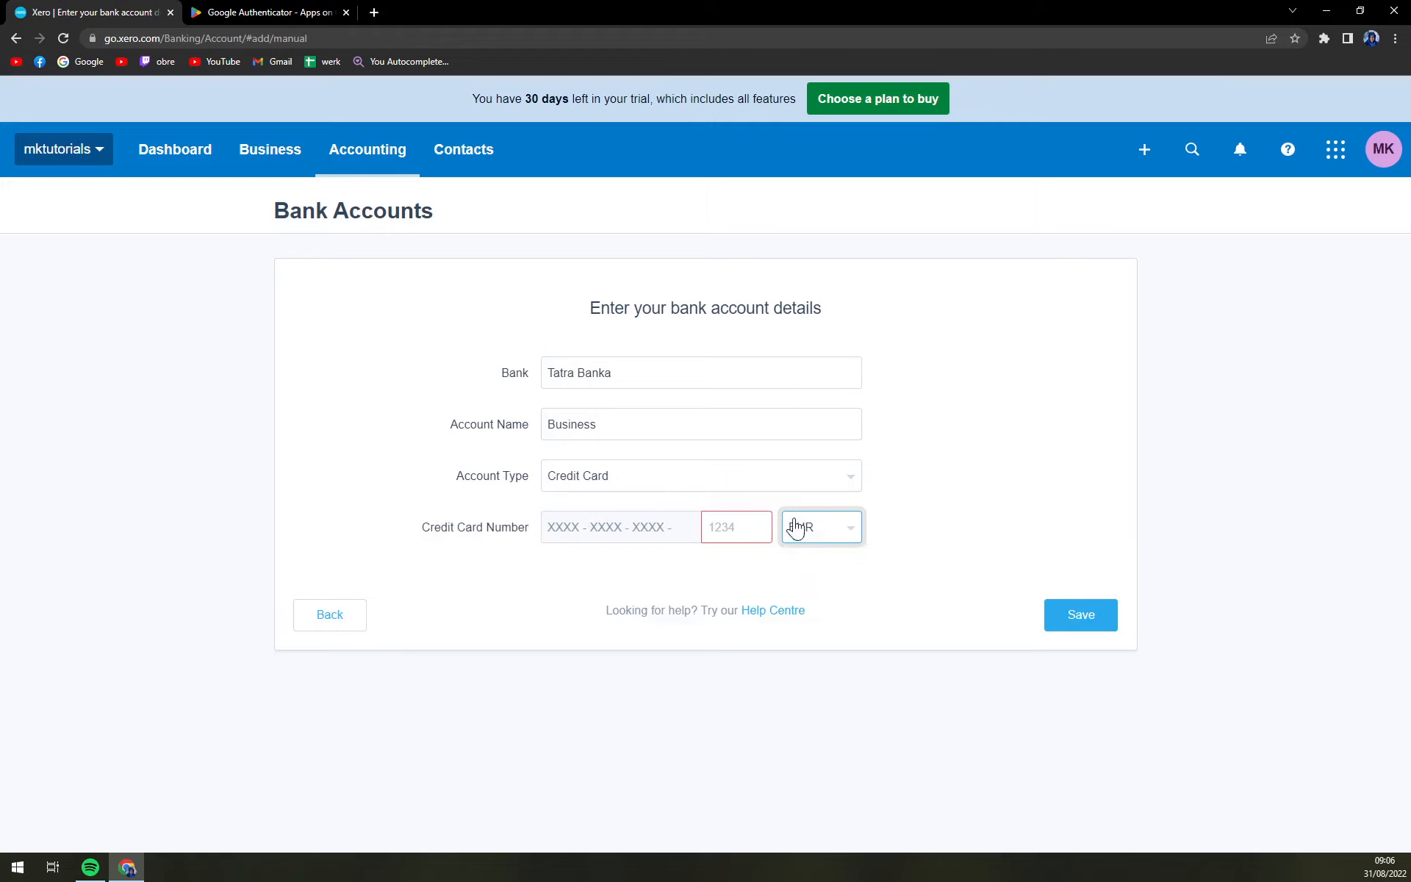
{"action": "left_click", "coordinate": [1044, 614]}
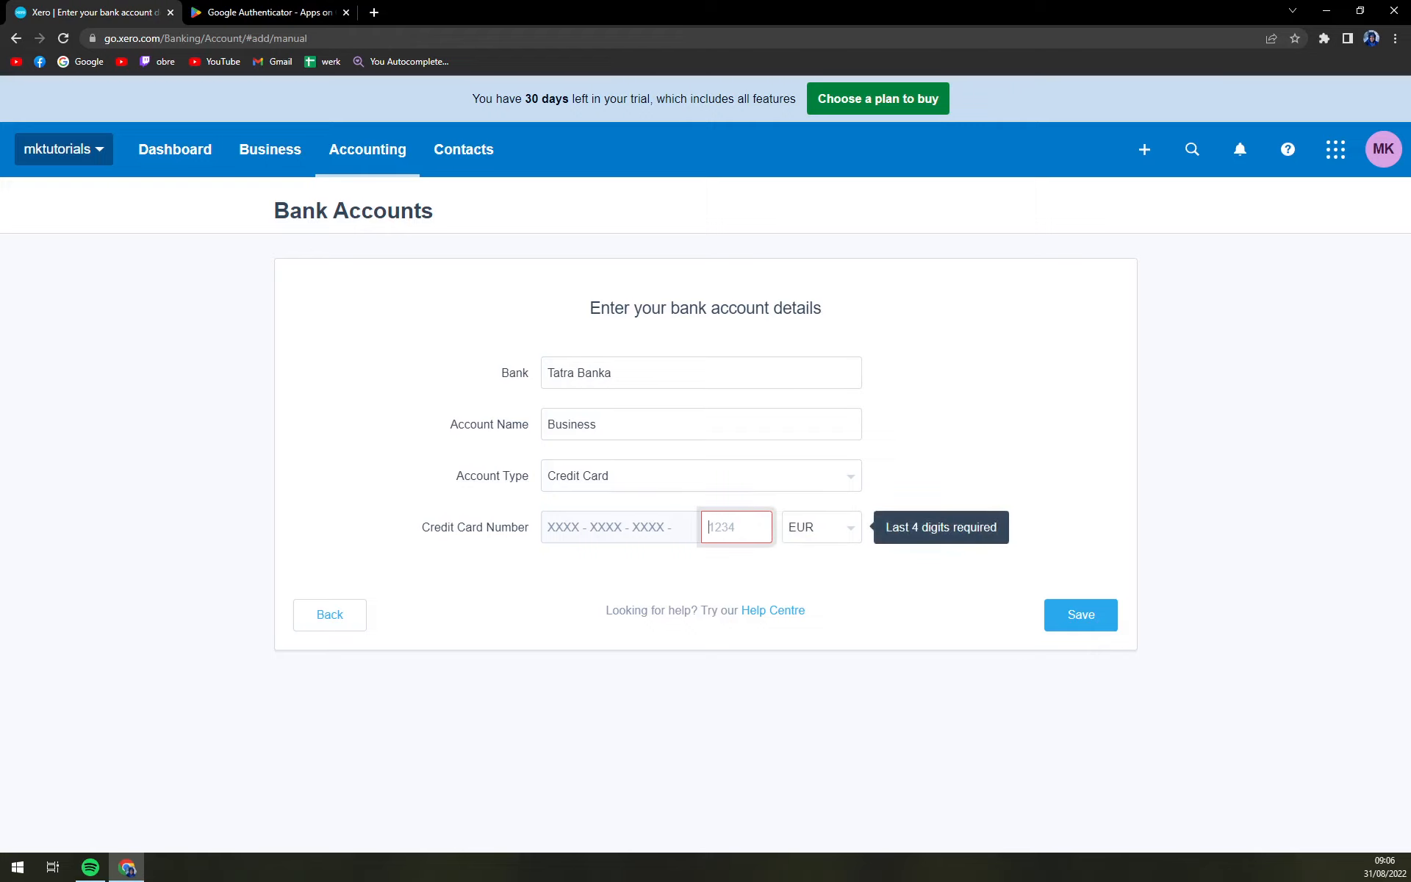
{"action": "type", "text": "8595"}
{"action": "left_click", "coordinate": [1077, 621]}
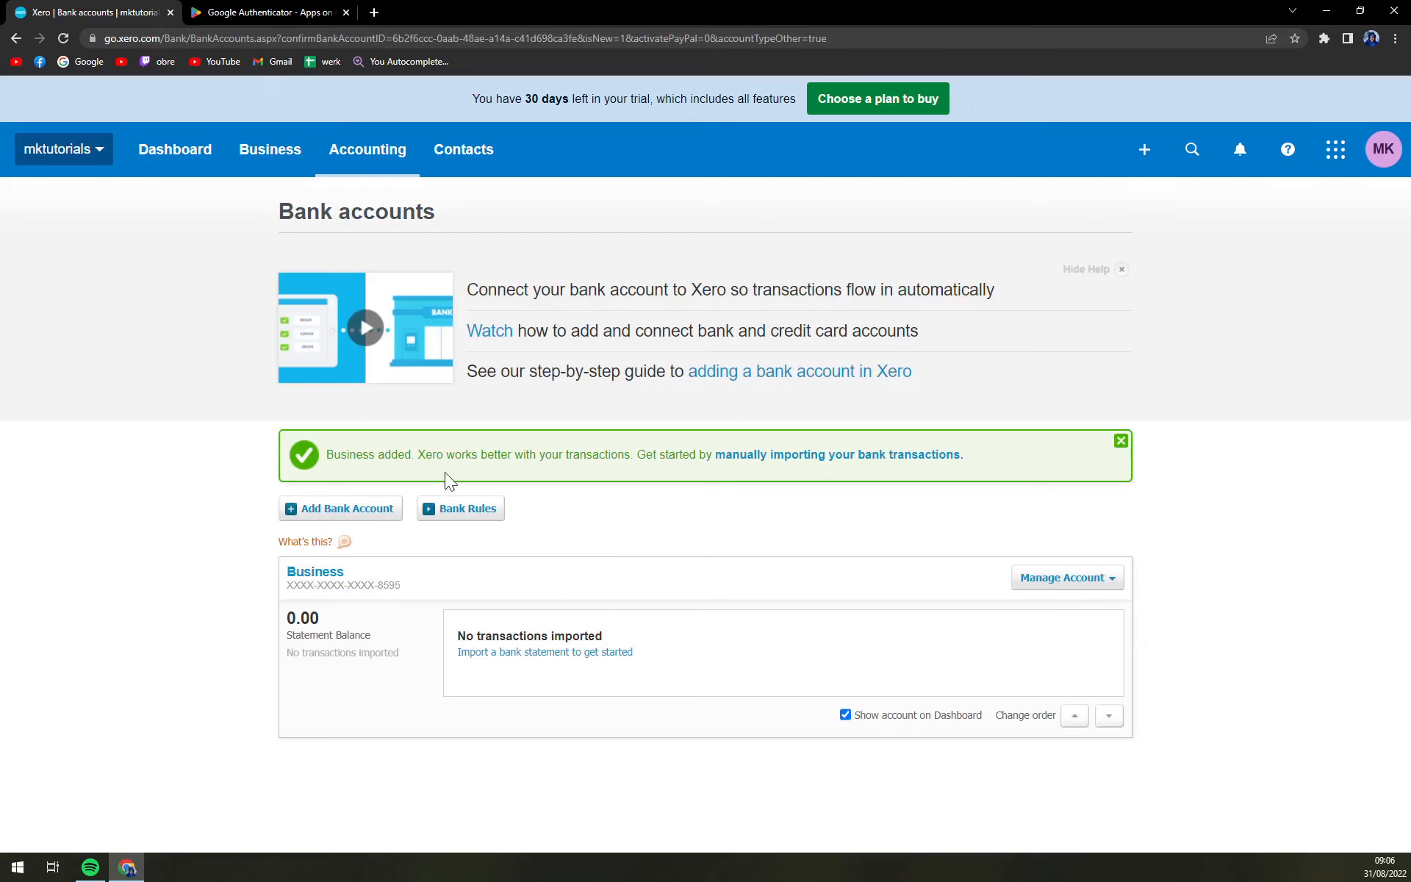
- Open the page for manually importing bank transactions into the newly added Business account
{"action": "left_click_drag", "start_coordinate": [454, 456], "coordinate": [554, 463]}
{"action": "left_click", "coordinate": [552, 463]}
{"action": "left_click", "coordinate": [742, 457]}
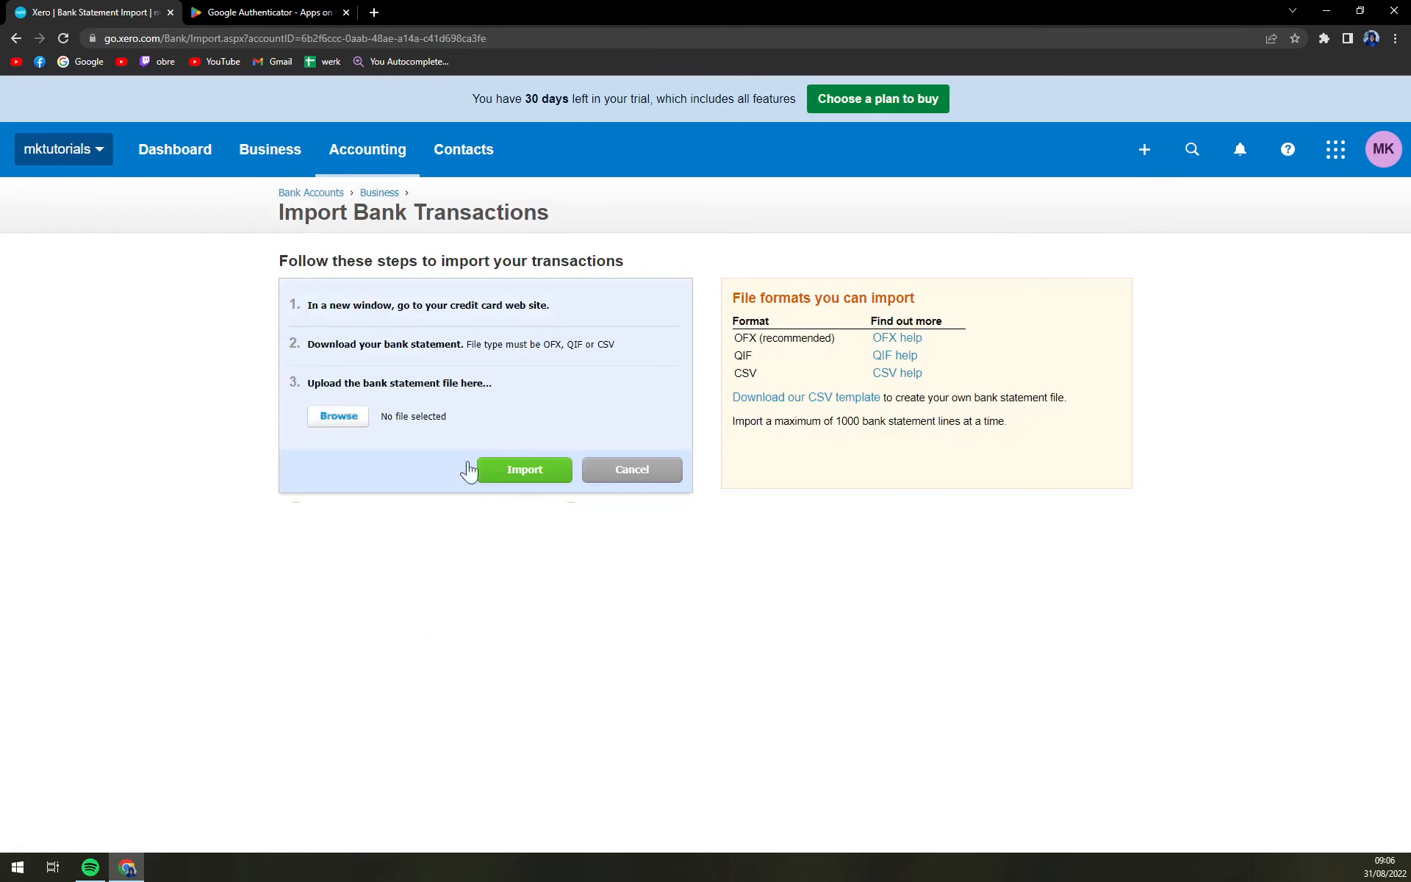
- Return to the dashboard and look at the options available for the Business account
{"action": "left_click", "coordinate": [151, 163]}
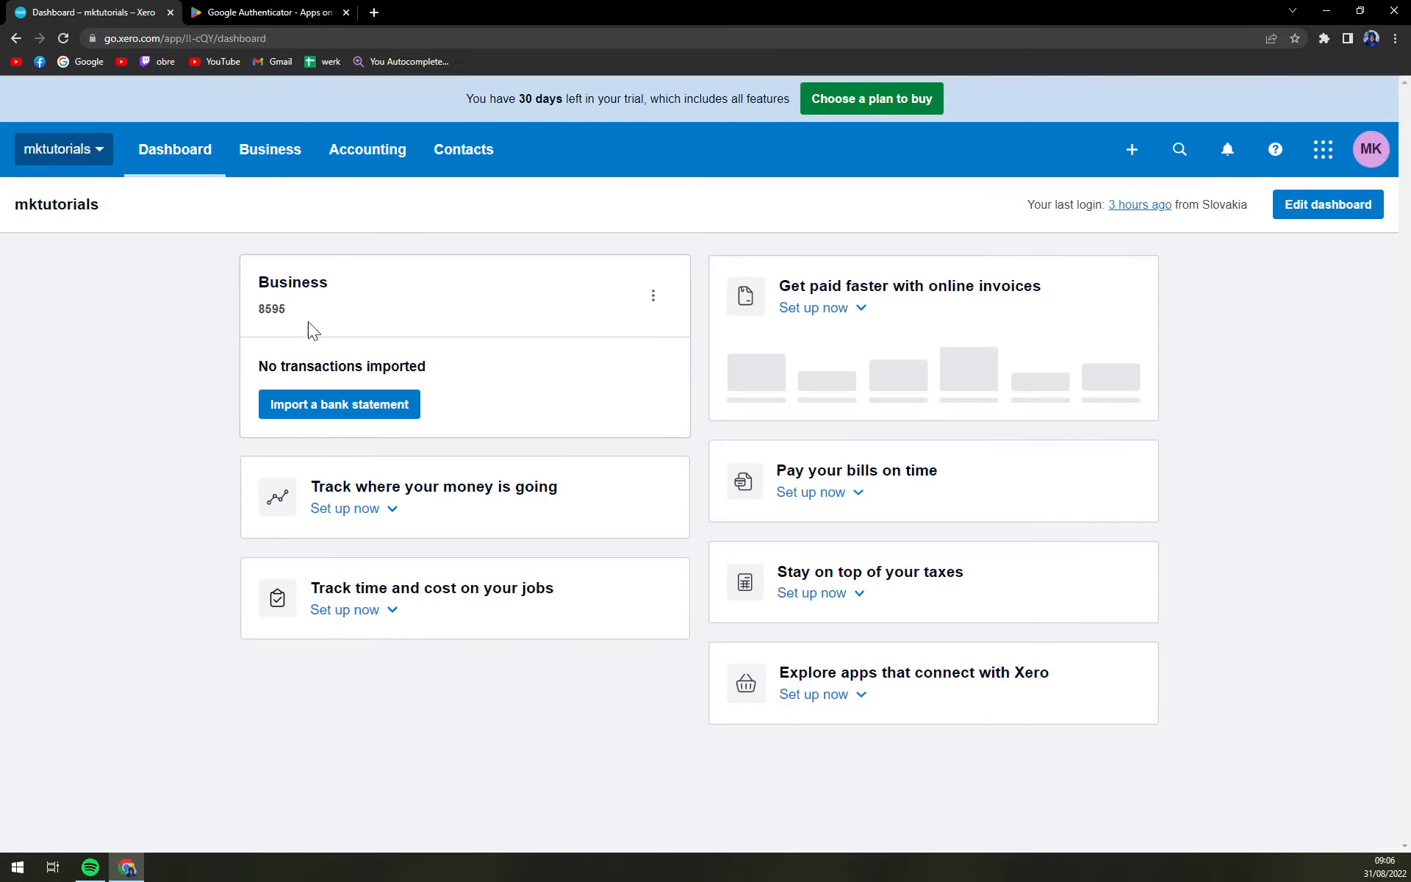
{"action": "left_click", "coordinate": [651, 297]}
{"action": "left_click", "coordinate": [174, 337]}
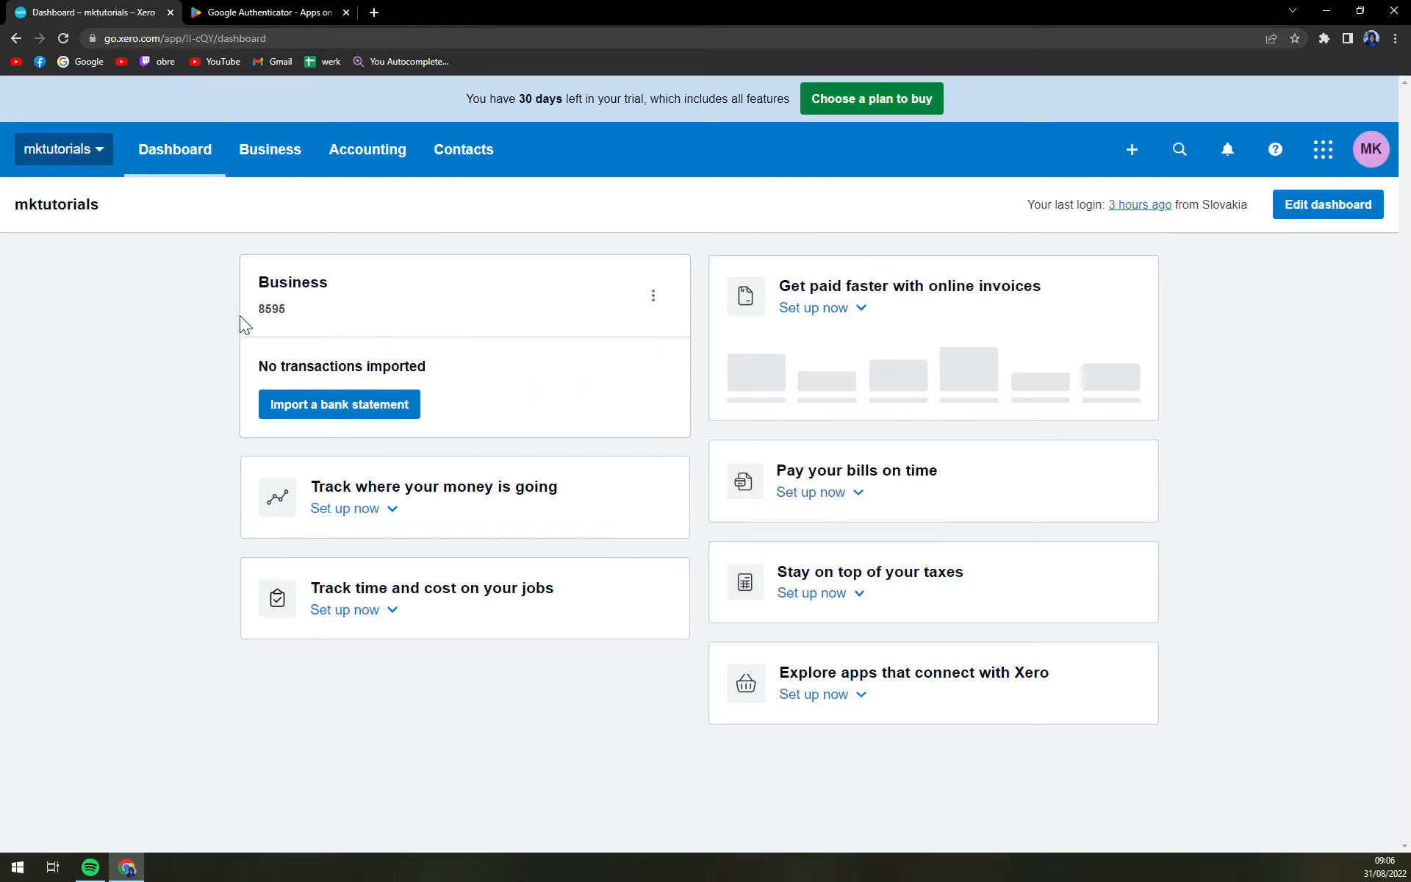
- Start creating the first invoice from the online invoices setup and look over the blank invoice form
{"action": "left_click", "coordinate": [897, 307]}
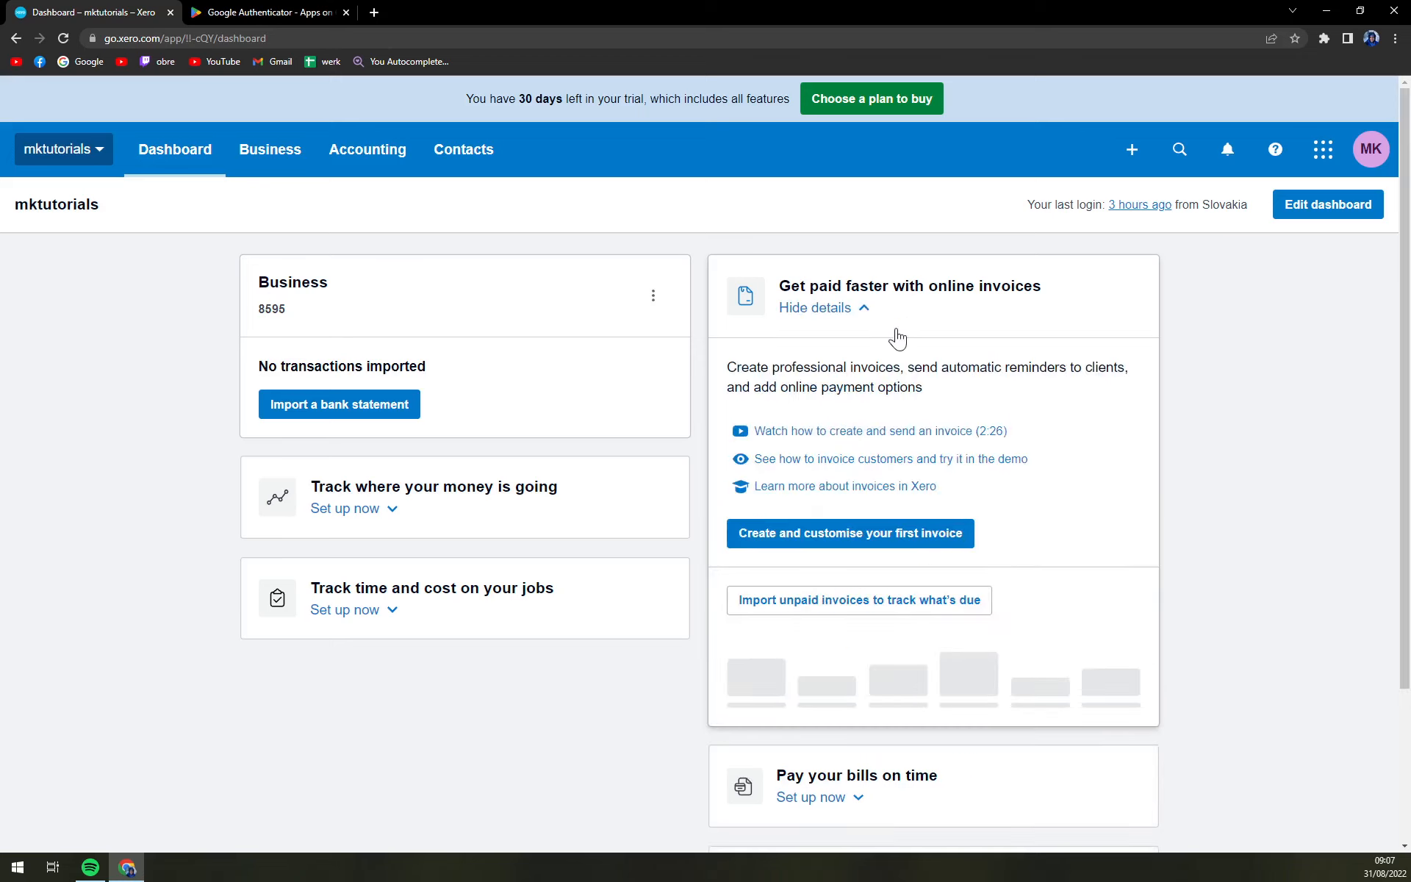
{"action": "left_click", "coordinate": [847, 542]}
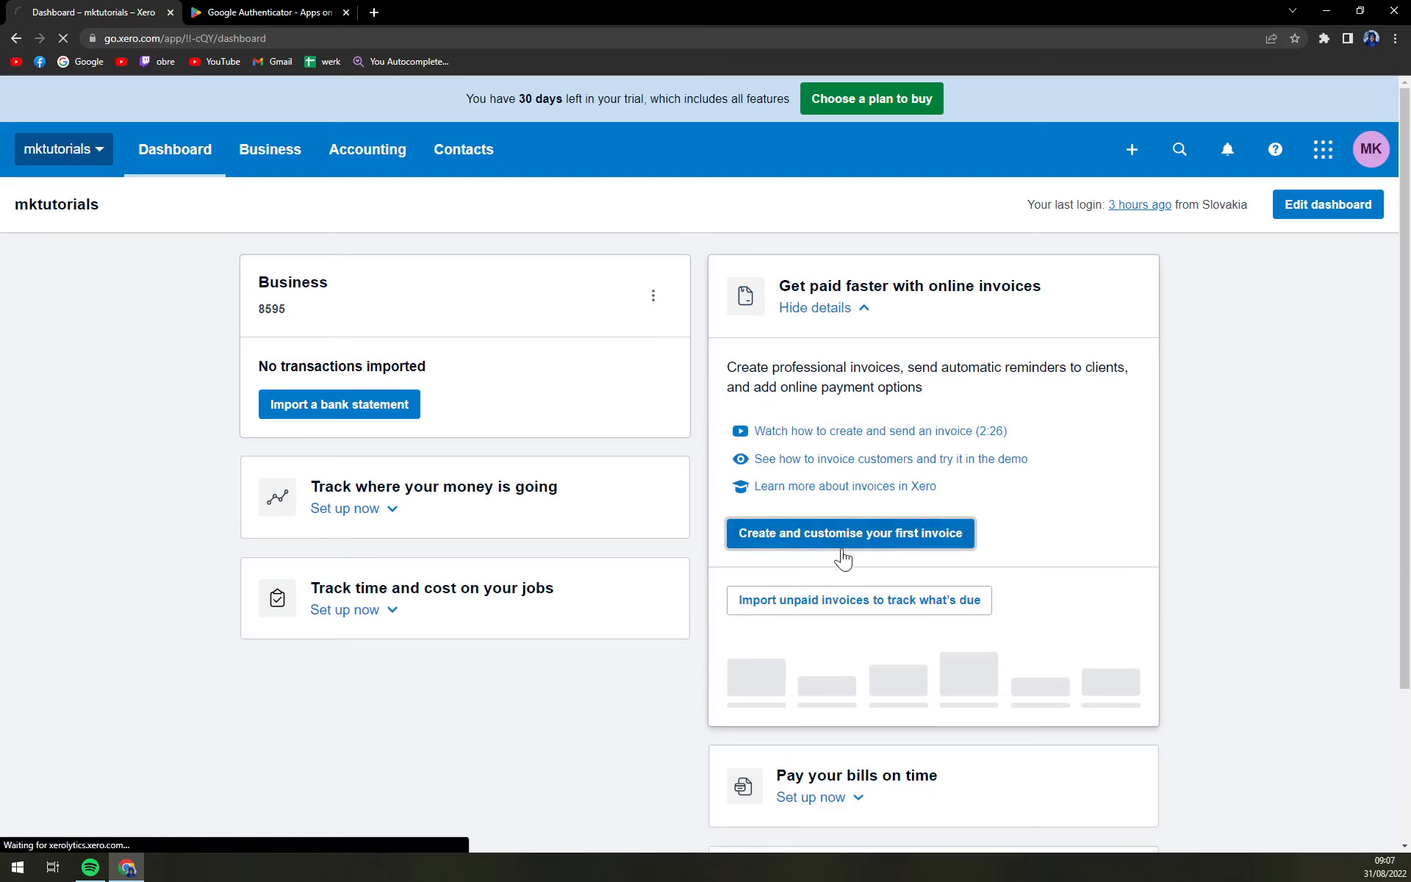
{"action": "scroll", "coordinate": [875, 512], "scroll_direction": "down", "scroll_amount": 4}
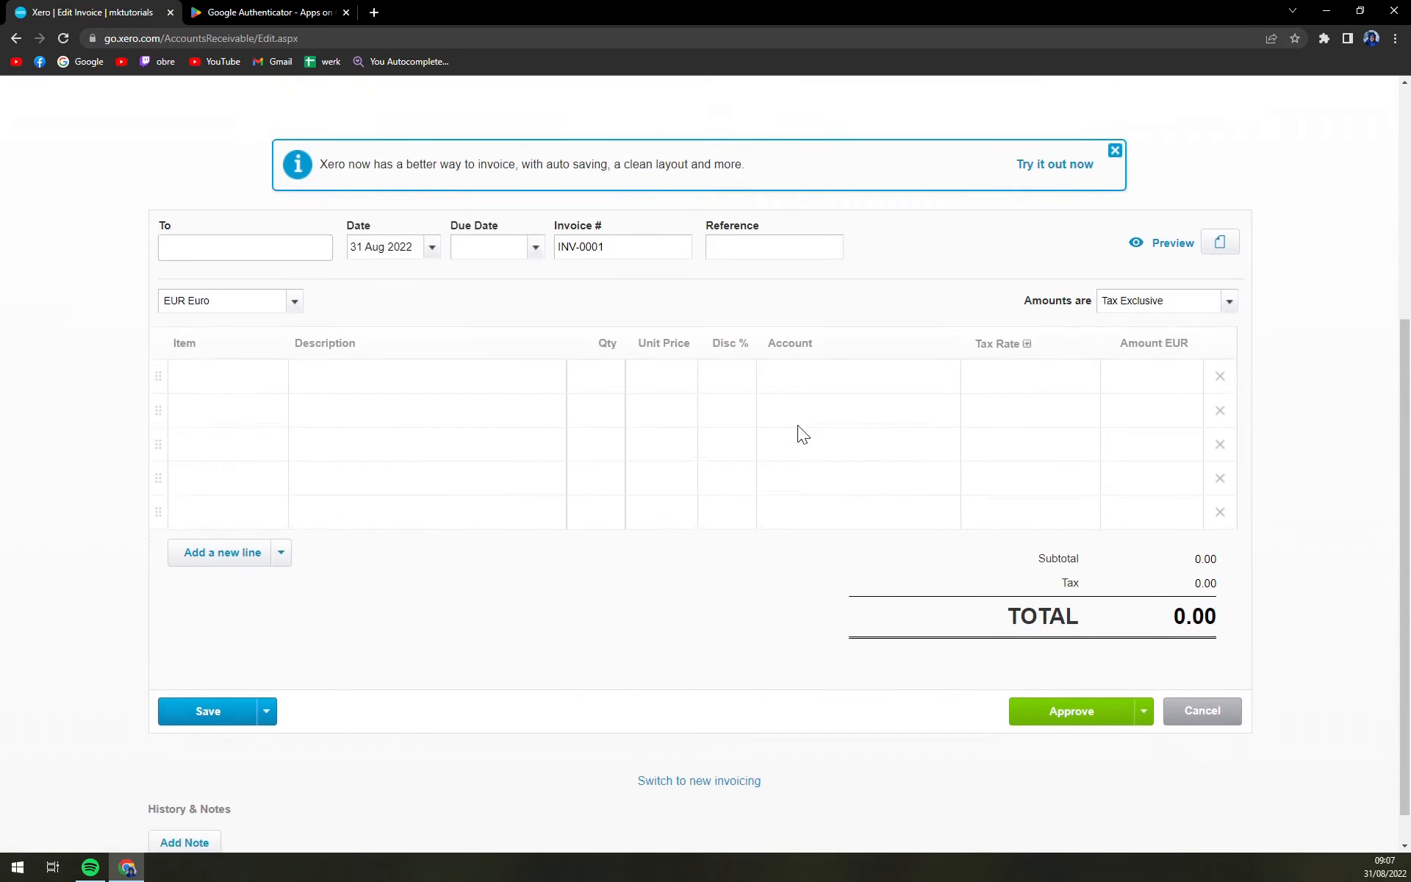
{"action": "scroll", "coordinate": [829, 422], "scroll_direction": "up", "scroll_amount": 4}
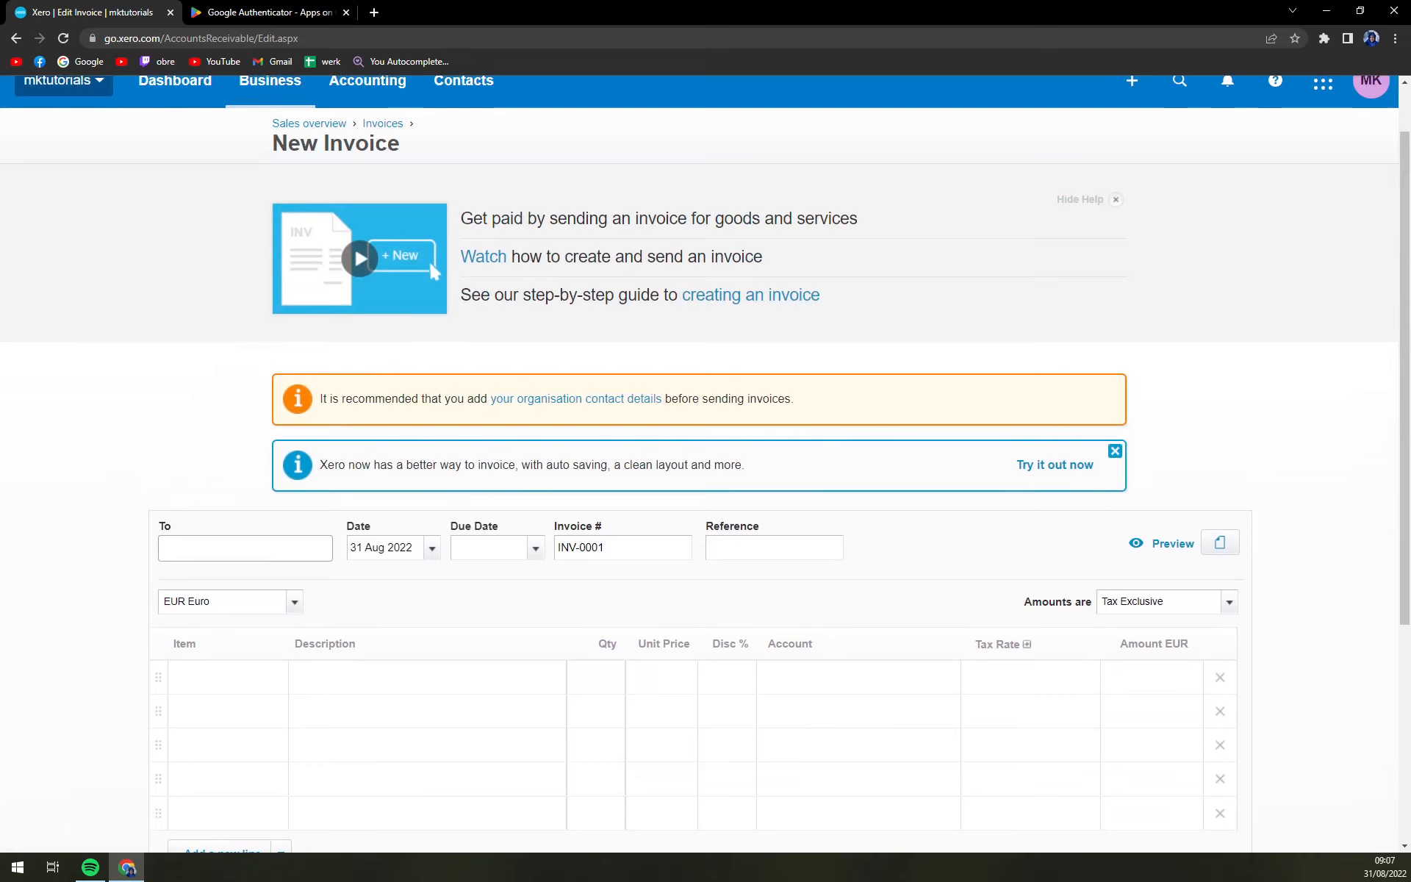
{"action": "scroll", "coordinate": [248, 558], "scroll_direction": "down", "scroll_amount": 3}
{"action": "scroll", "coordinate": [239, 559], "scroll_direction": "up", "scroll_amount": 2}
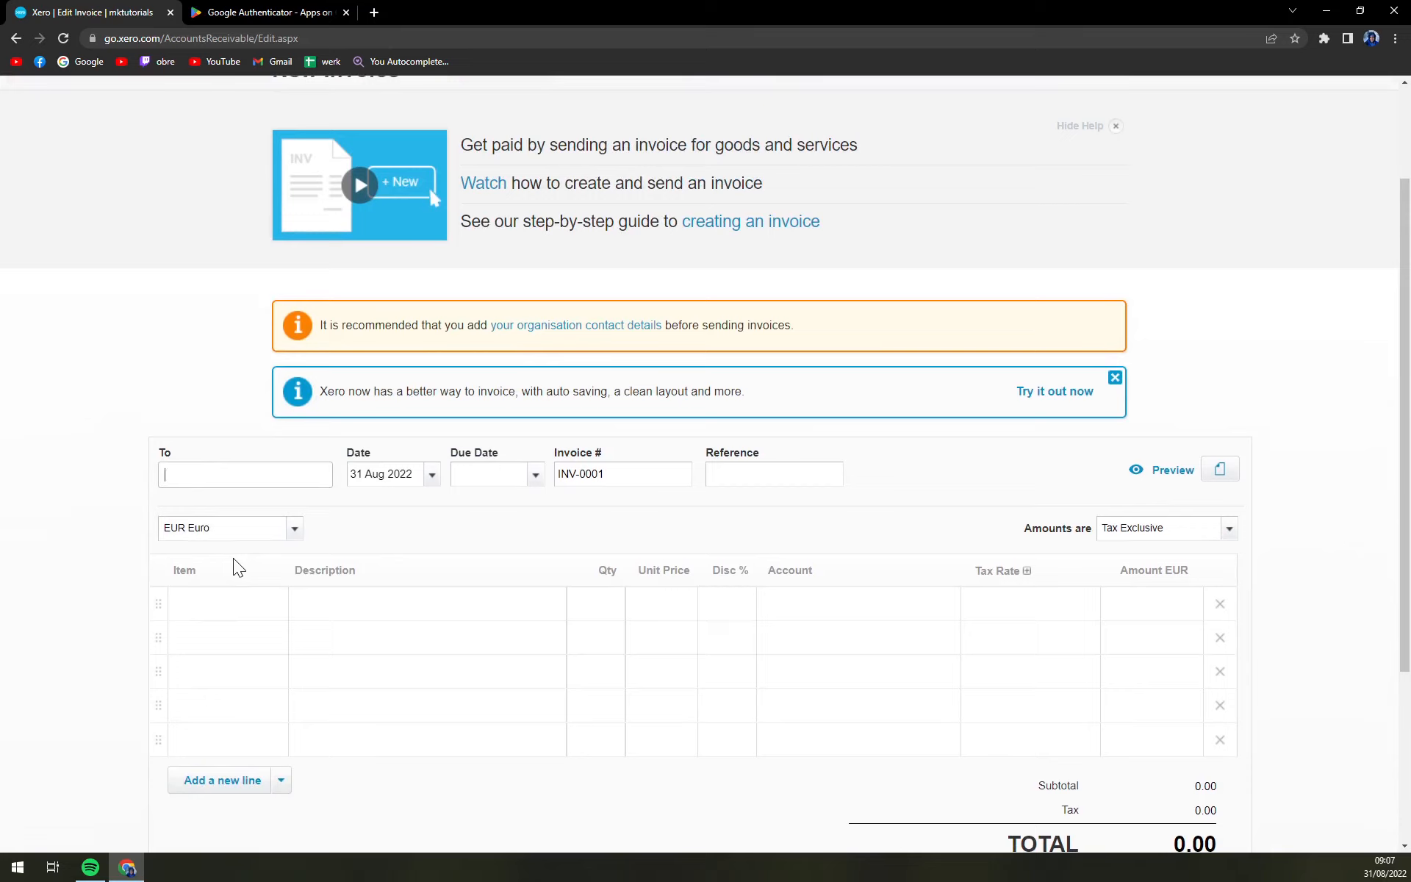
- Enter Rocket Company as the recipient of the new invoice
{"action": "type", "text": "Rocket COmpa"}
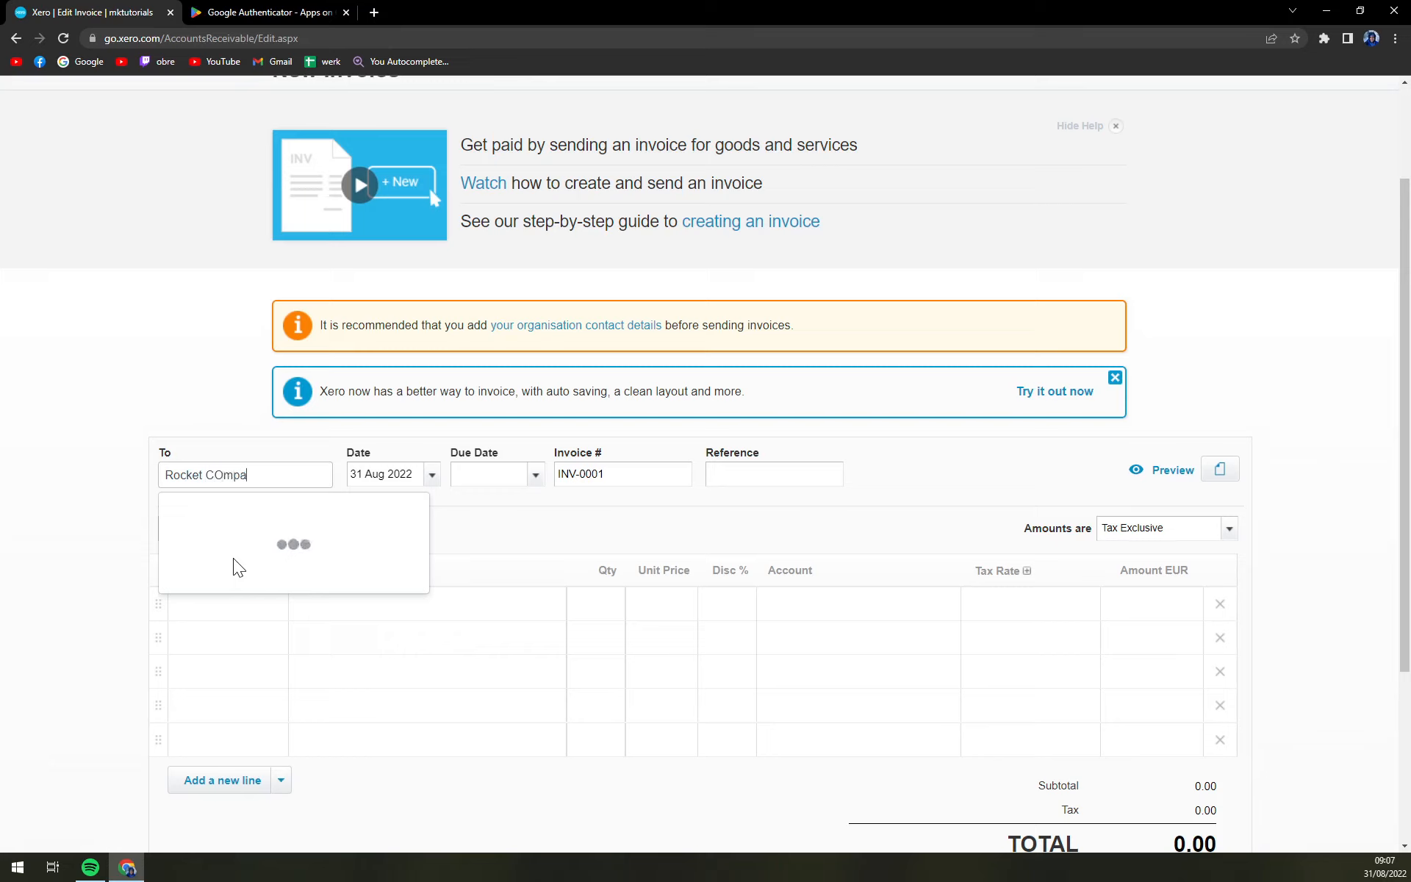
{"action": "type", "text": "ny"}
{"action": "key", "text": "BackSpace"}
{"action": "key", "text": "BackSpace"}
{"action": "key", "text": "BackSpace"}
{"action": "key", "text": "BackSpace"}
{"action": "key", "text": "BackSpace"}
{"action": "key", "text": "BackSpace"}
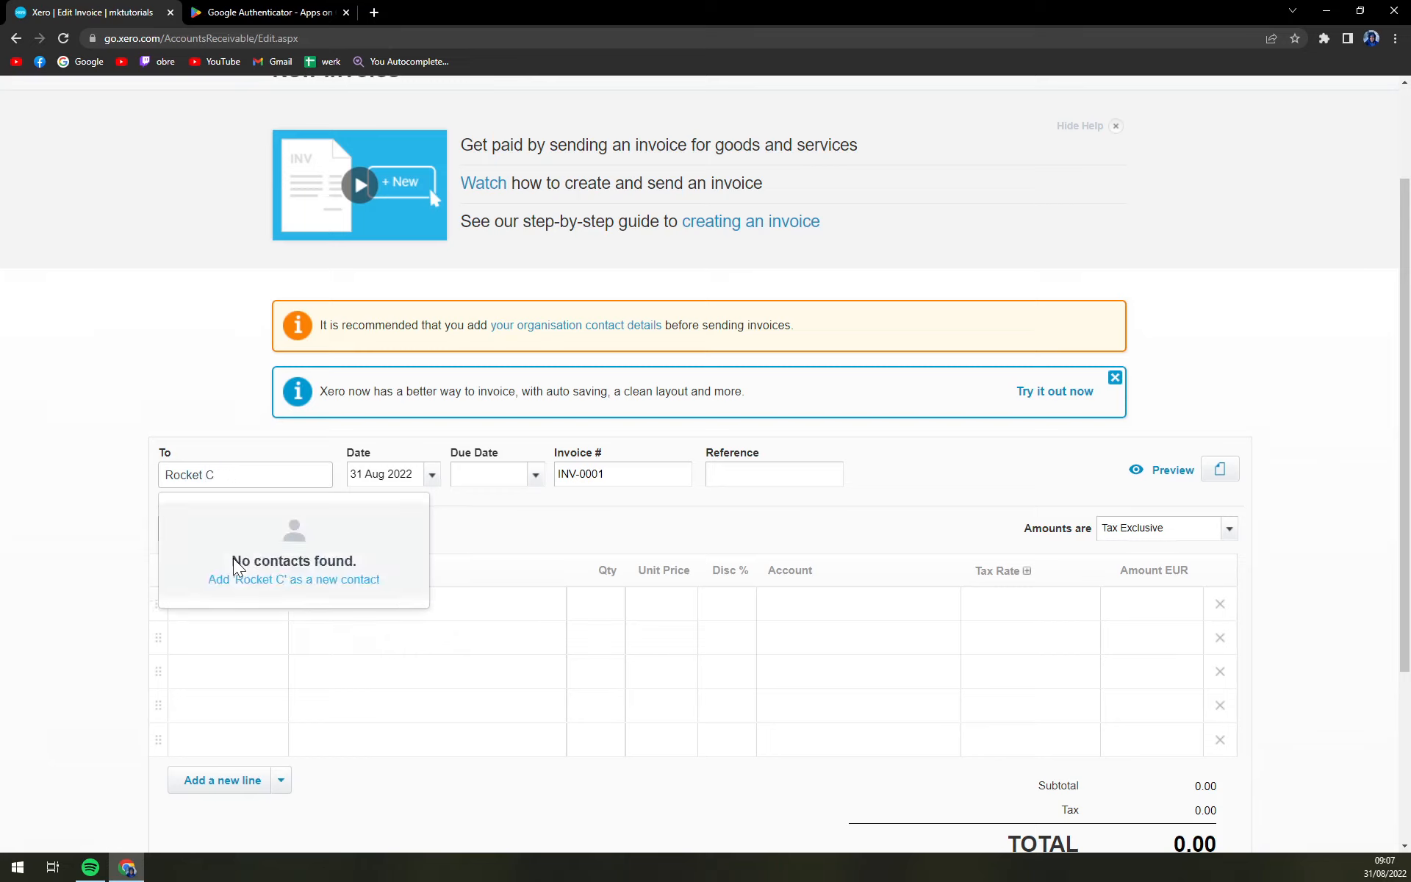
{"action": "type", "text": "ompany"}
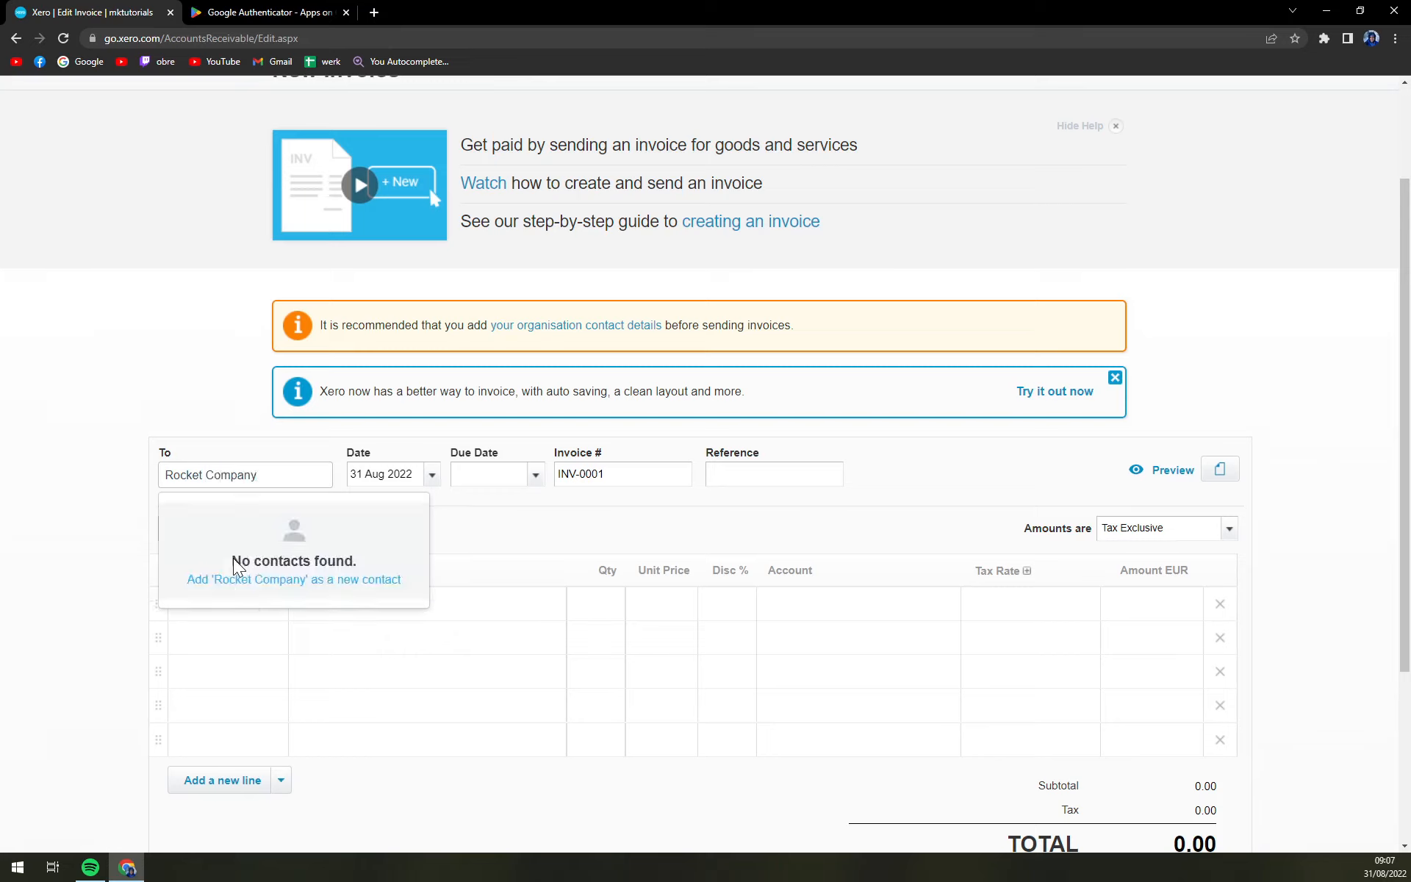
- Keep Rocket Company as the new contact, set the invoice's due date to 14 Sep 2022 and enter 0001 as the reference
{"action": "left_click", "coordinate": [427, 442]}
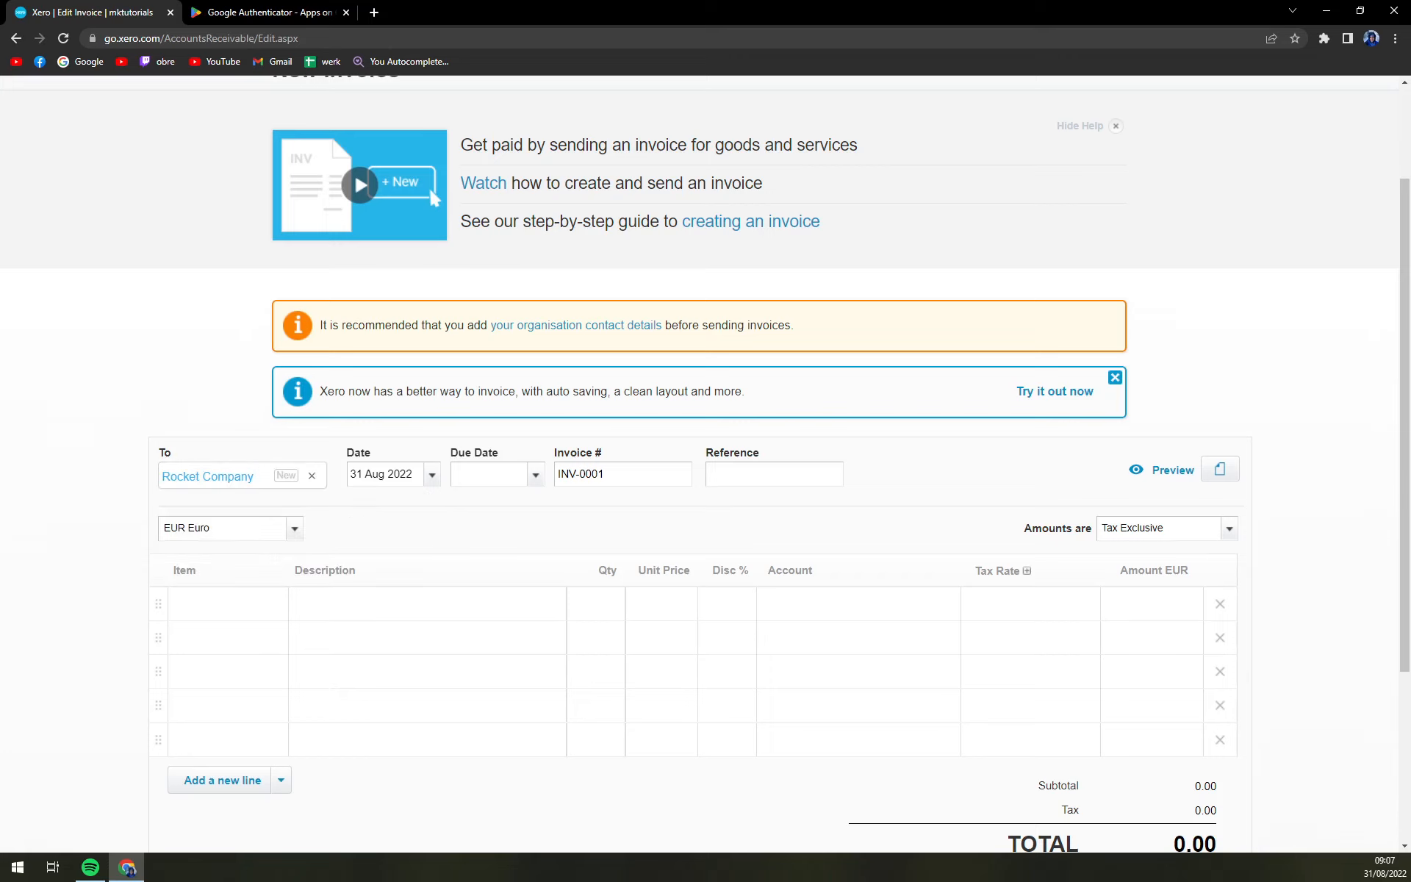
{"action": "left_click", "coordinate": [536, 475]}
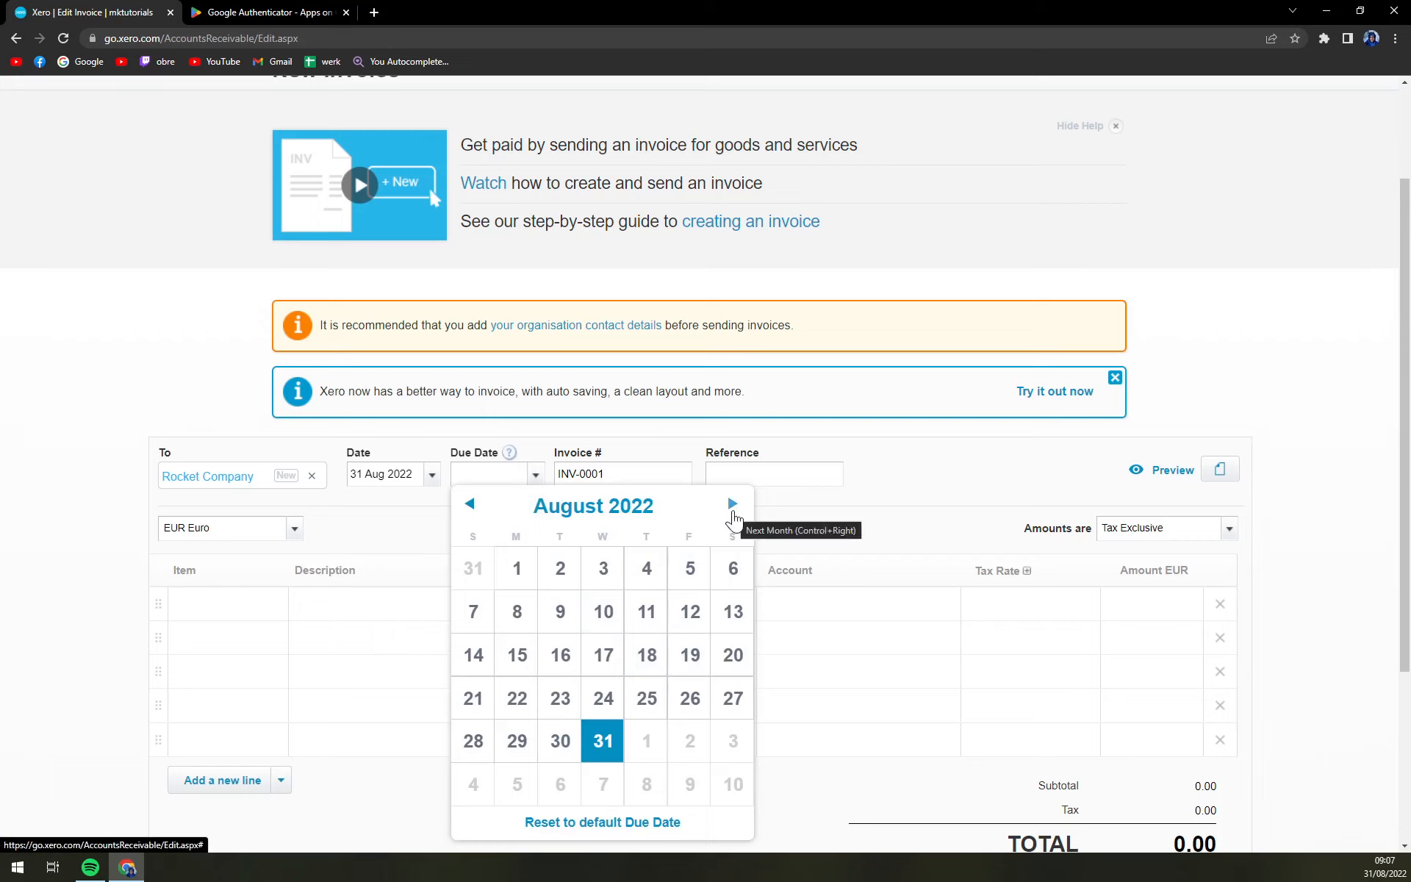
{"action": "left_click", "coordinate": [733, 505]}
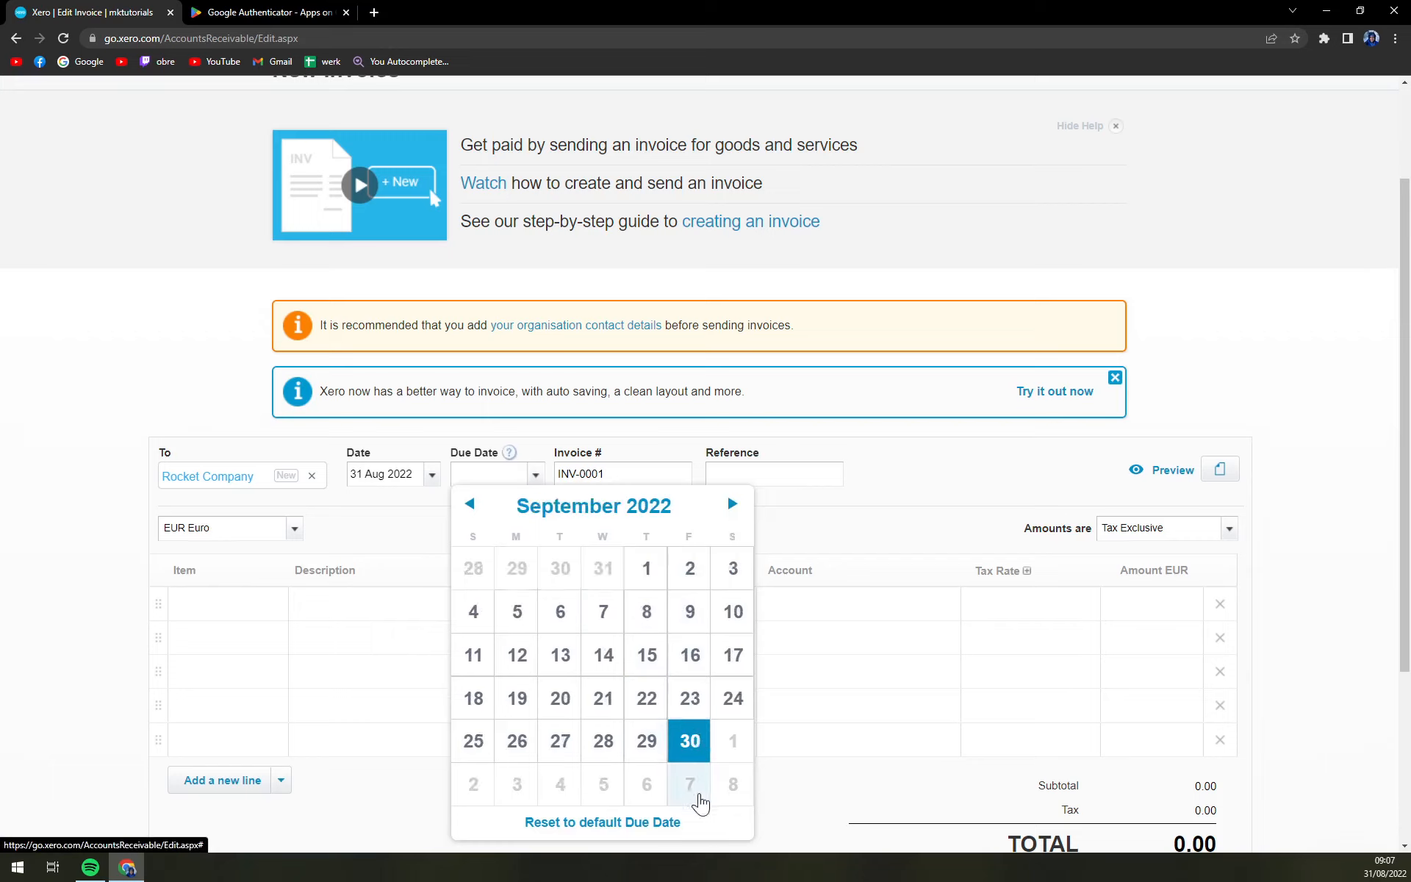
{"action": "left_click", "coordinate": [733, 506]}
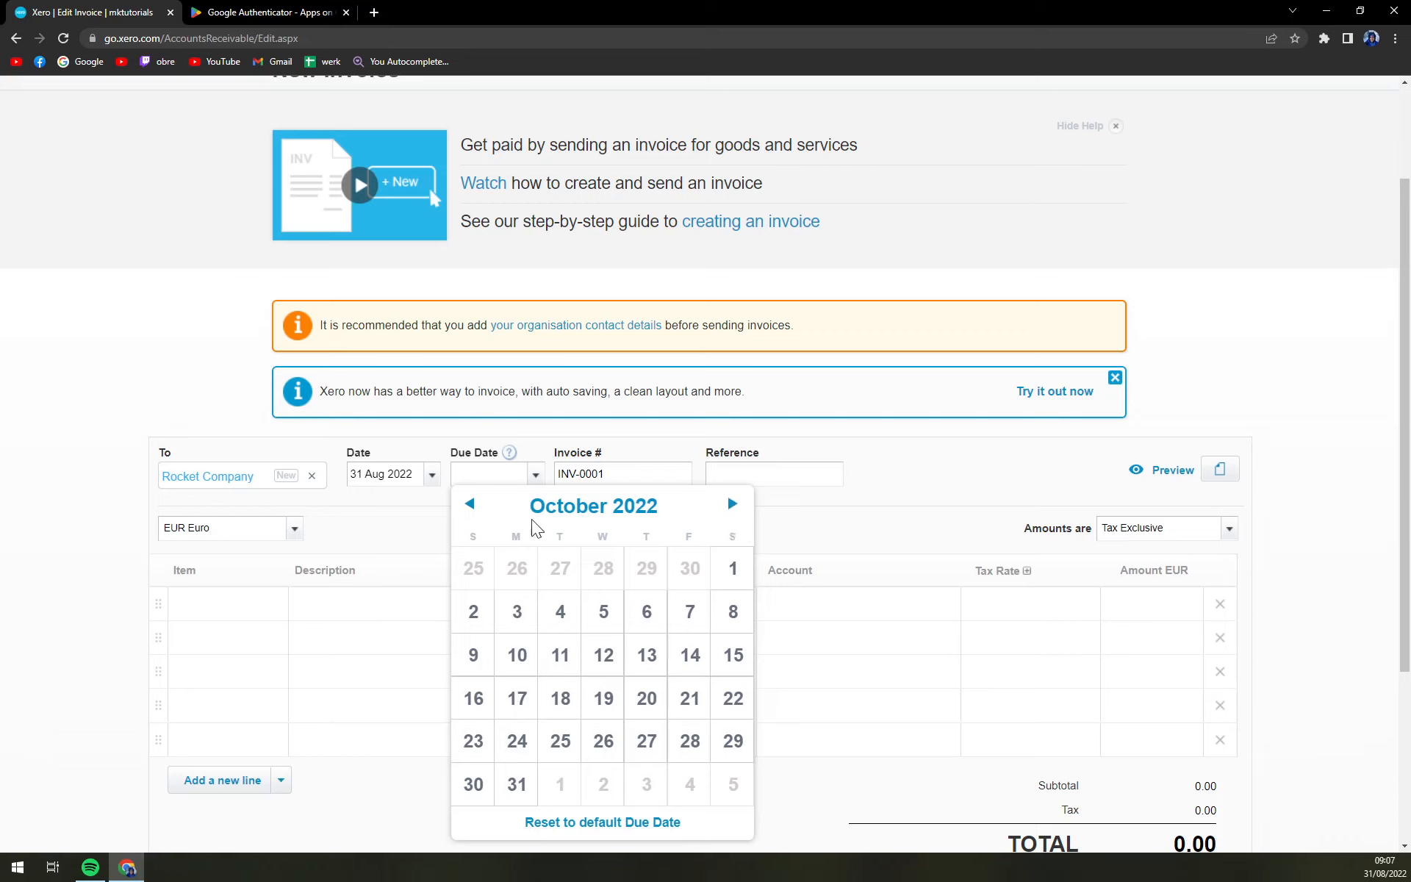
{"action": "left_click", "coordinate": [470, 504]}
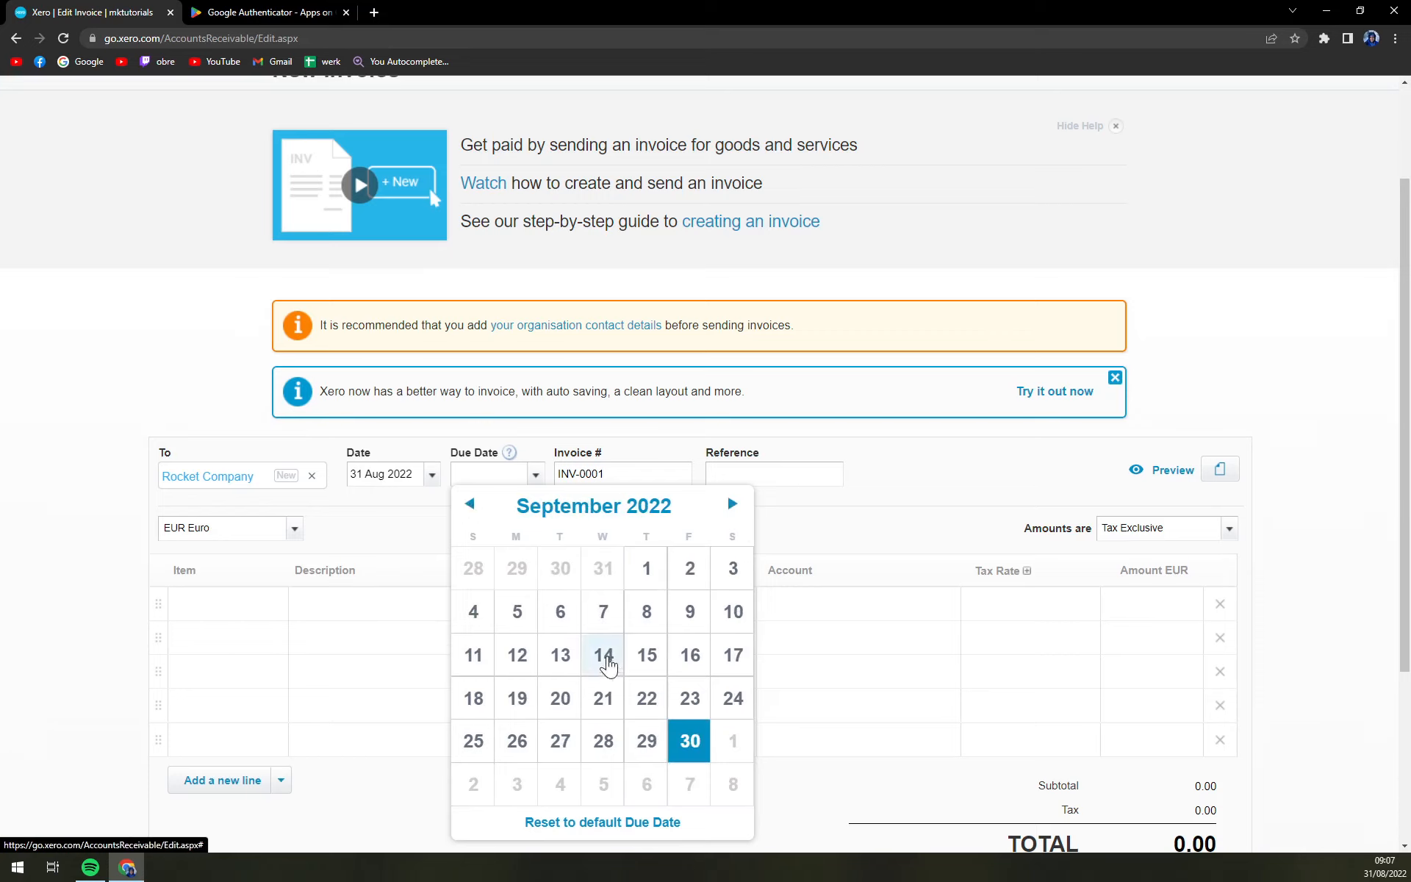
{"action": "left_click", "coordinate": [604, 655]}
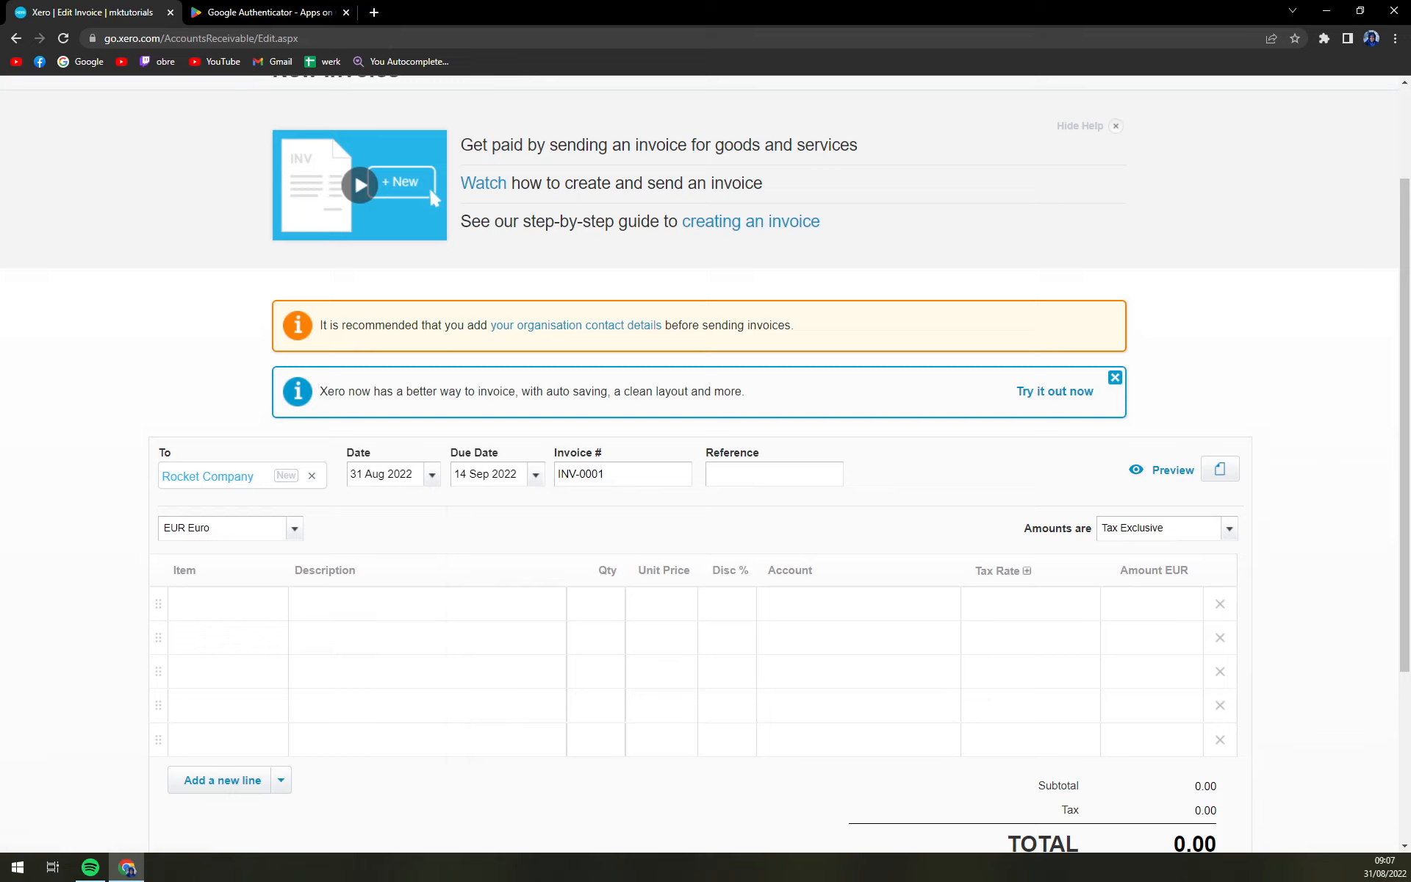
- Start a new item on the first invoice line with code 01, name Rocket Parts and a unit price of 5000
{"action": "left_click", "coordinate": [274, 616]}
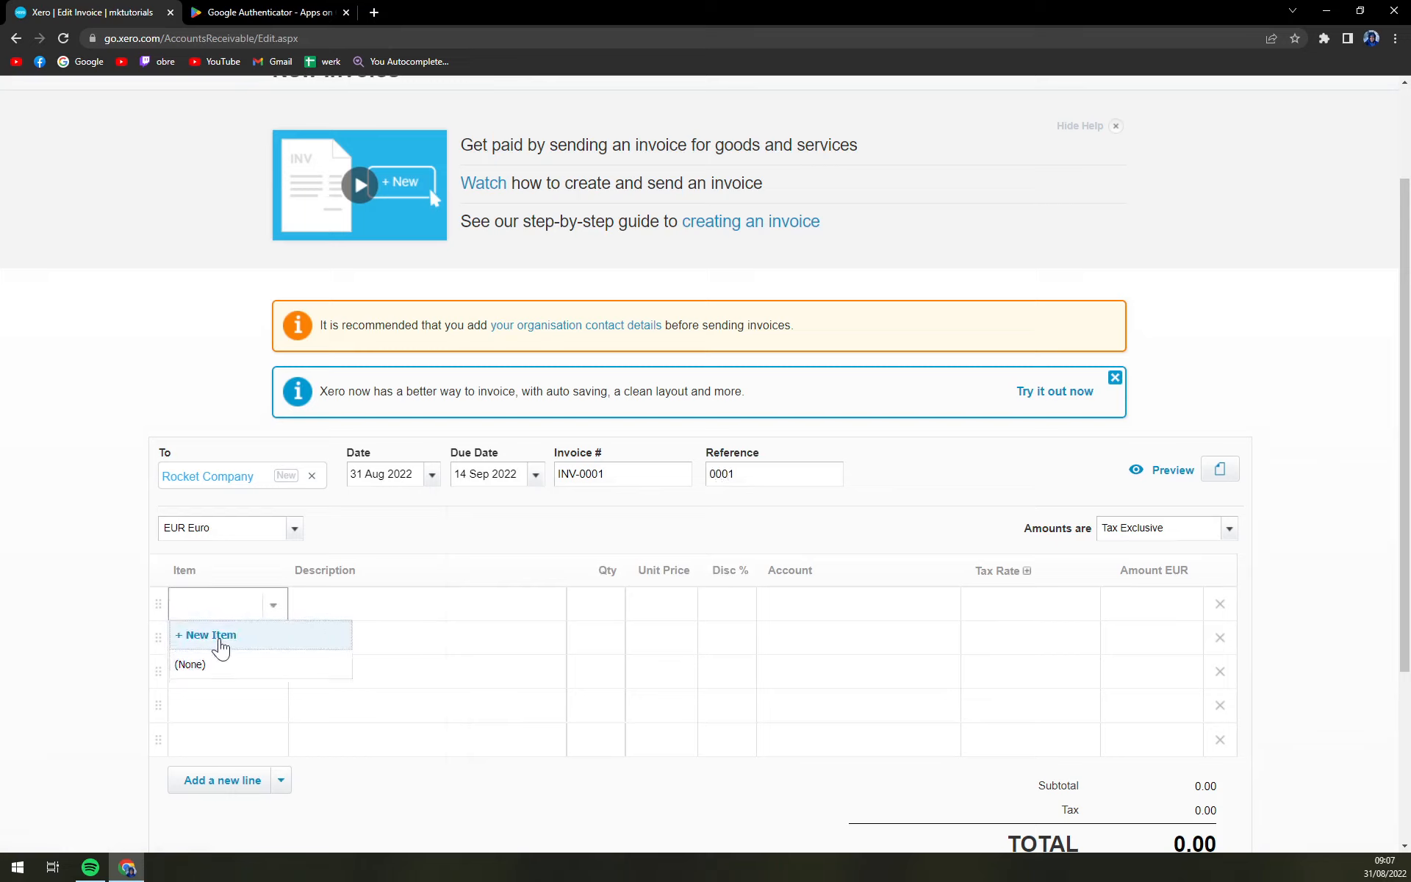
{"action": "left_click", "coordinate": [221, 644]}
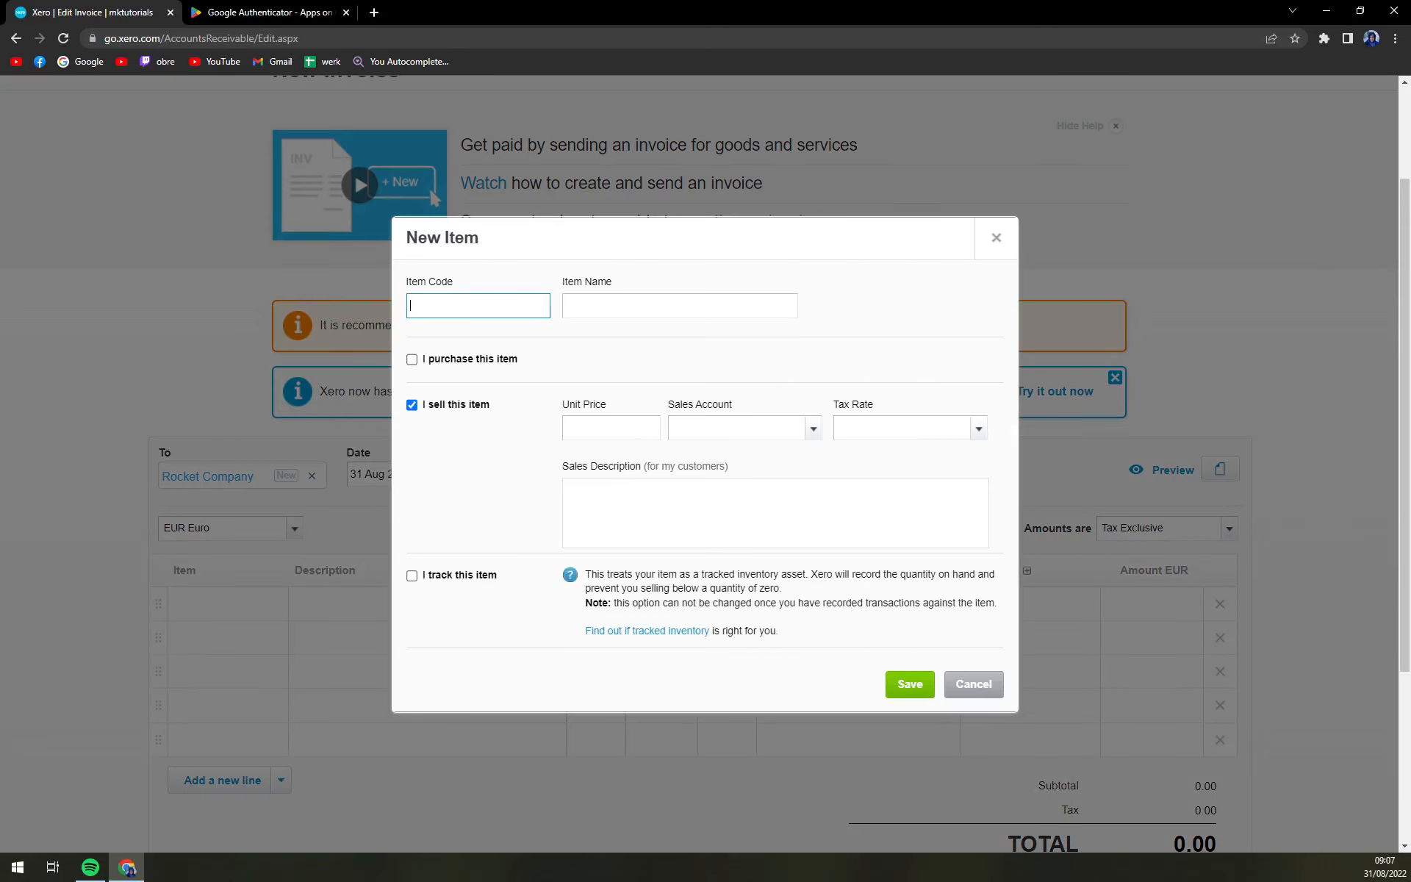
{"action": "key", "text": "Tab"}
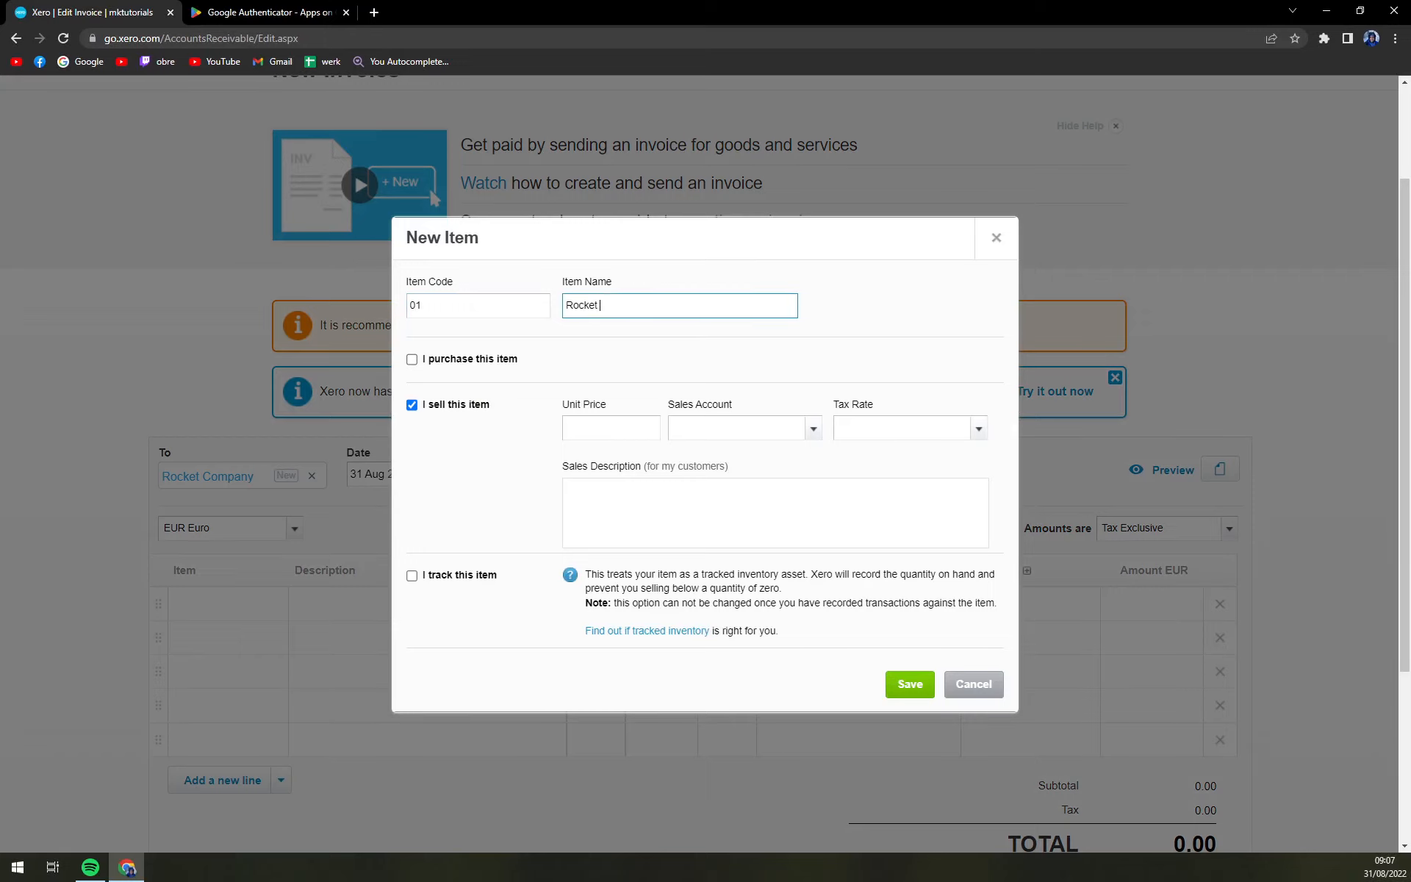
{"action": "left_click", "coordinate": [531, 371]}
{"action": "left_click", "coordinate": [588, 430]}
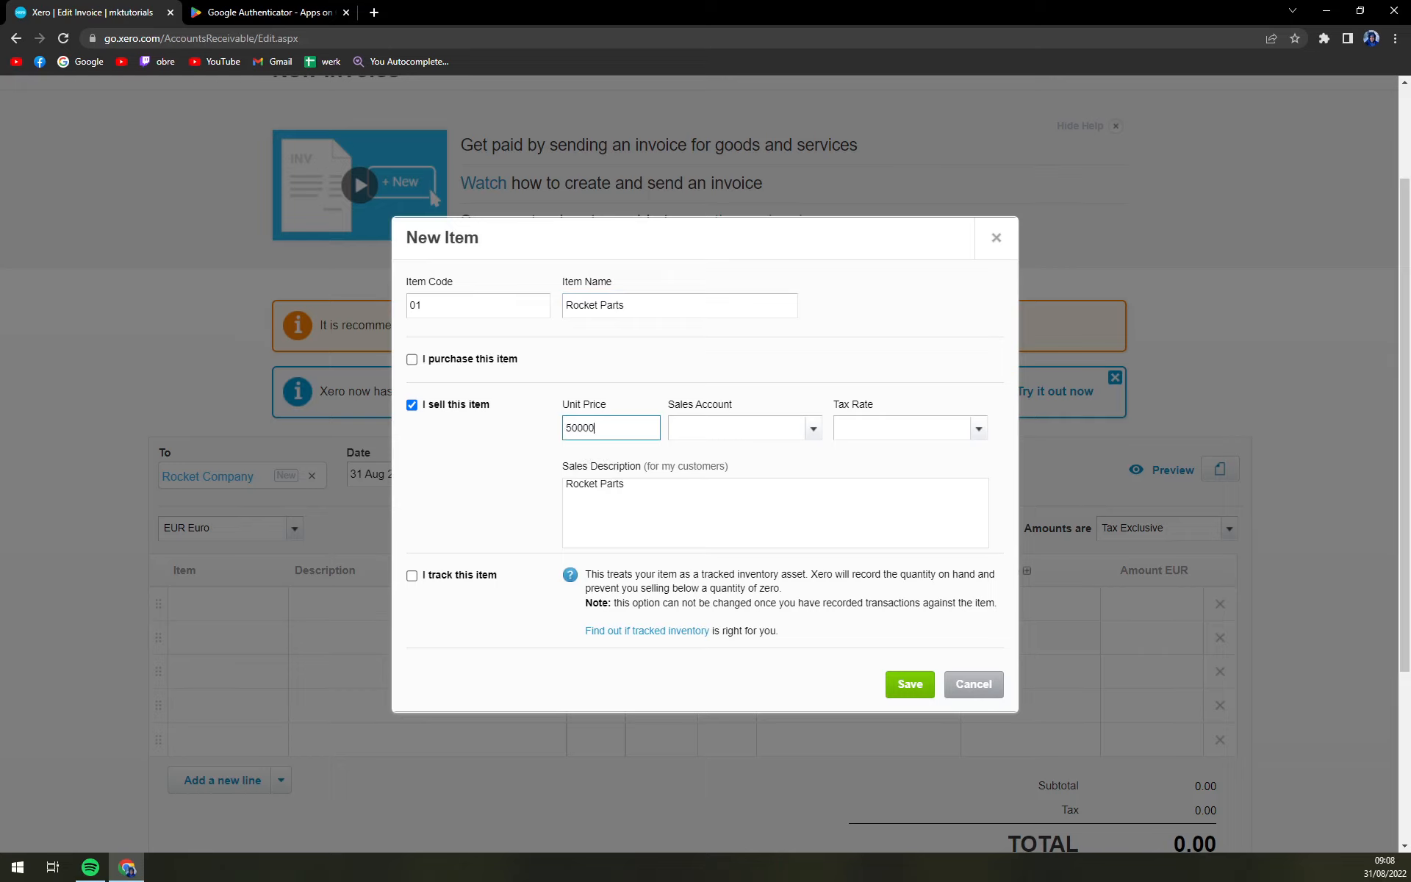
{"action": "type", "text": "50000"}
{"action": "key", "text": "BackSpace"}
{"action": "key", "text": "Tab"}
- Review the item's sales account and tax rate options, then save the item with both left blank
{"action": "left_click", "coordinate": [813, 430]}
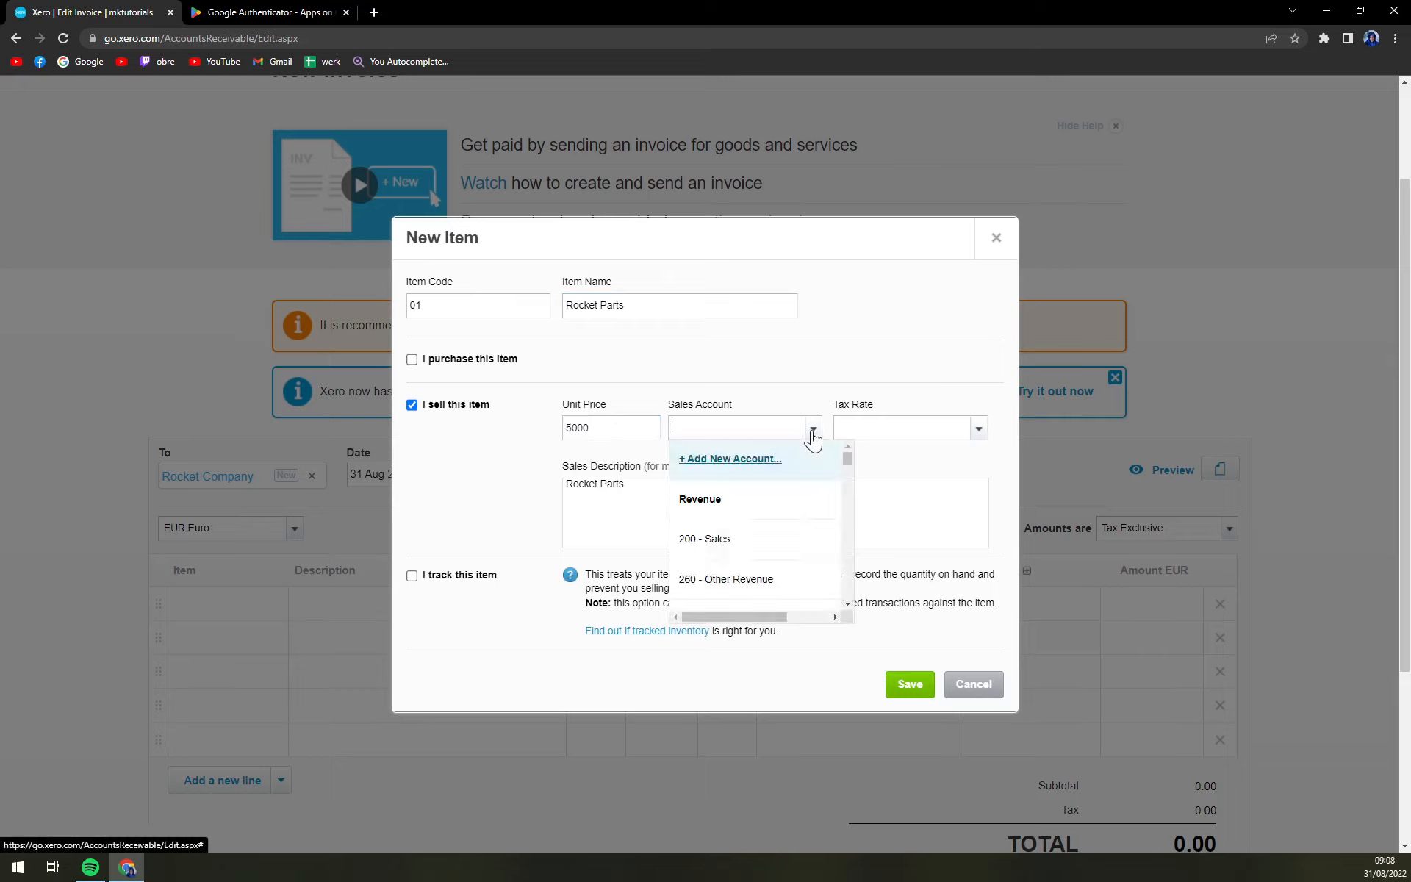
{"action": "scroll", "coordinate": [802, 535], "scroll_direction": "down", "scroll_amount": 5}
{"action": "scroll", "coordinate": [797, 540], "scroll_direction": "up", "scroll_amount": 5}
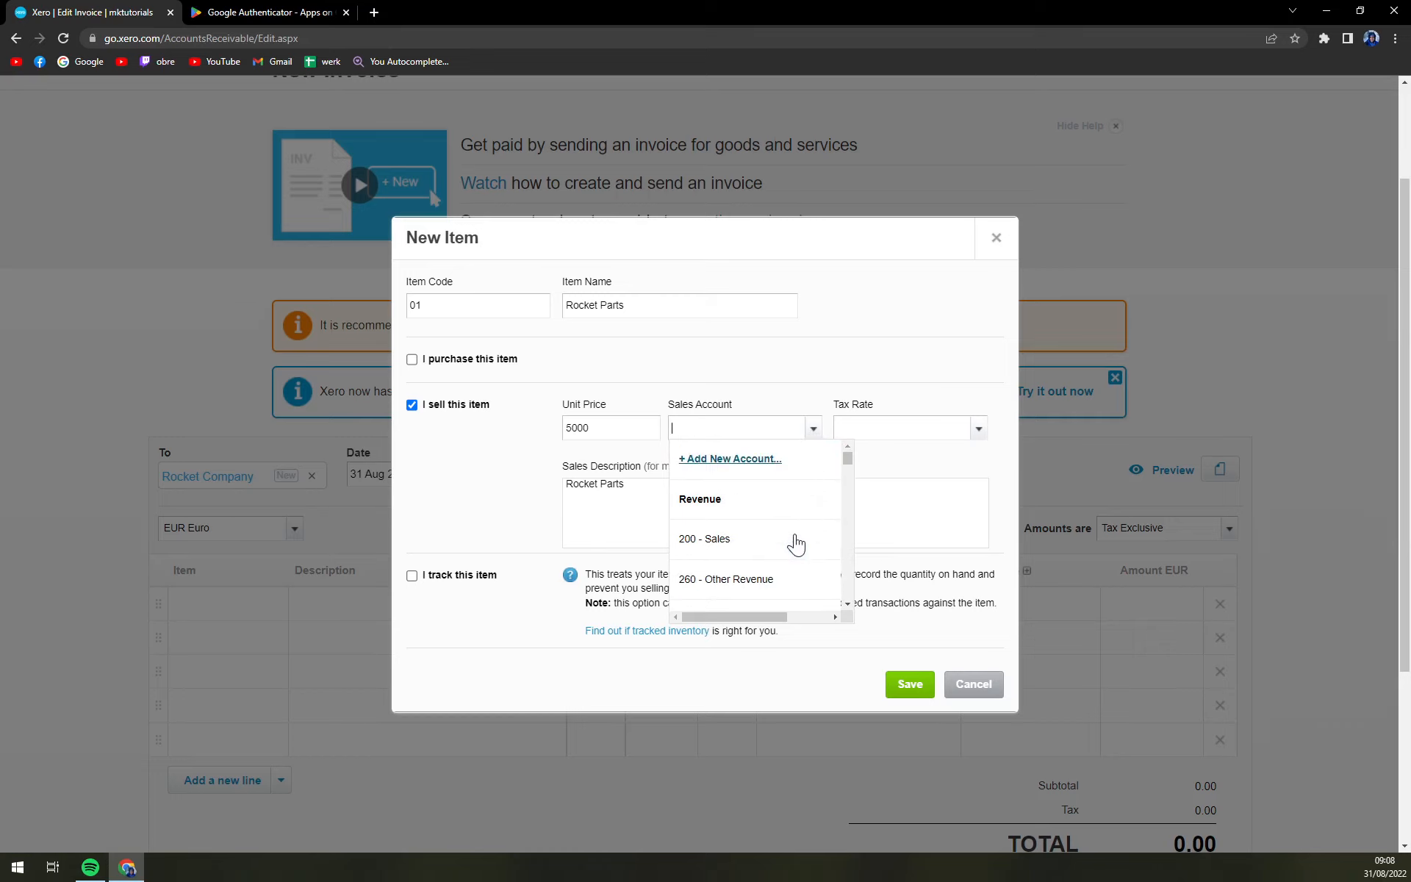
{"action": "scroll", "coordinate": [768, 500], "scroll_direction": "down", "scroll_amount": 4}
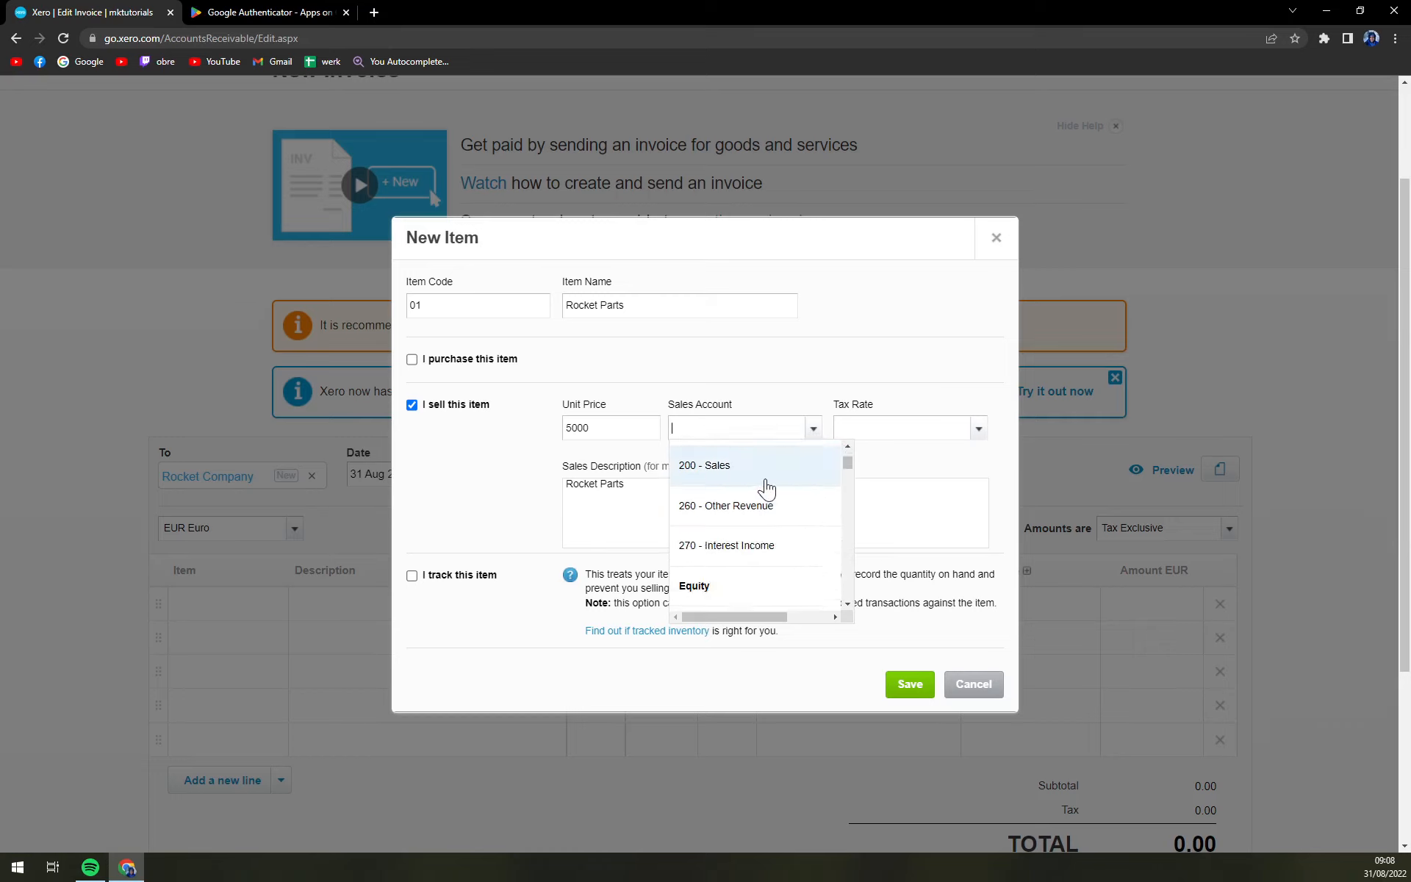
{"action": "scroll", "coordinate": [768, 511], "scroll_direction": "up", "scroll_amount": 4}
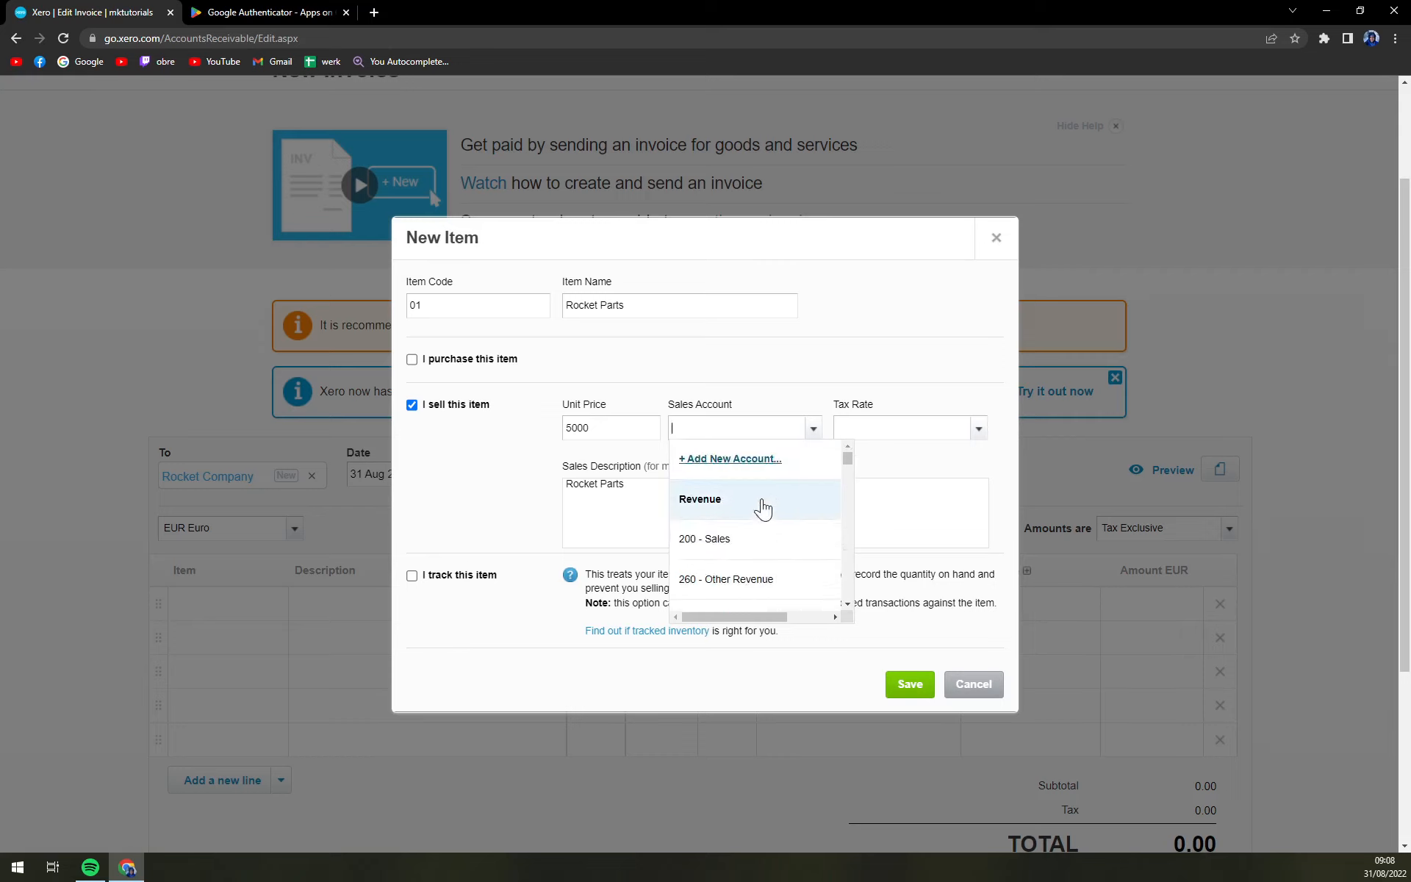
{"action": "left_click", "coordinate": [720, 504]}
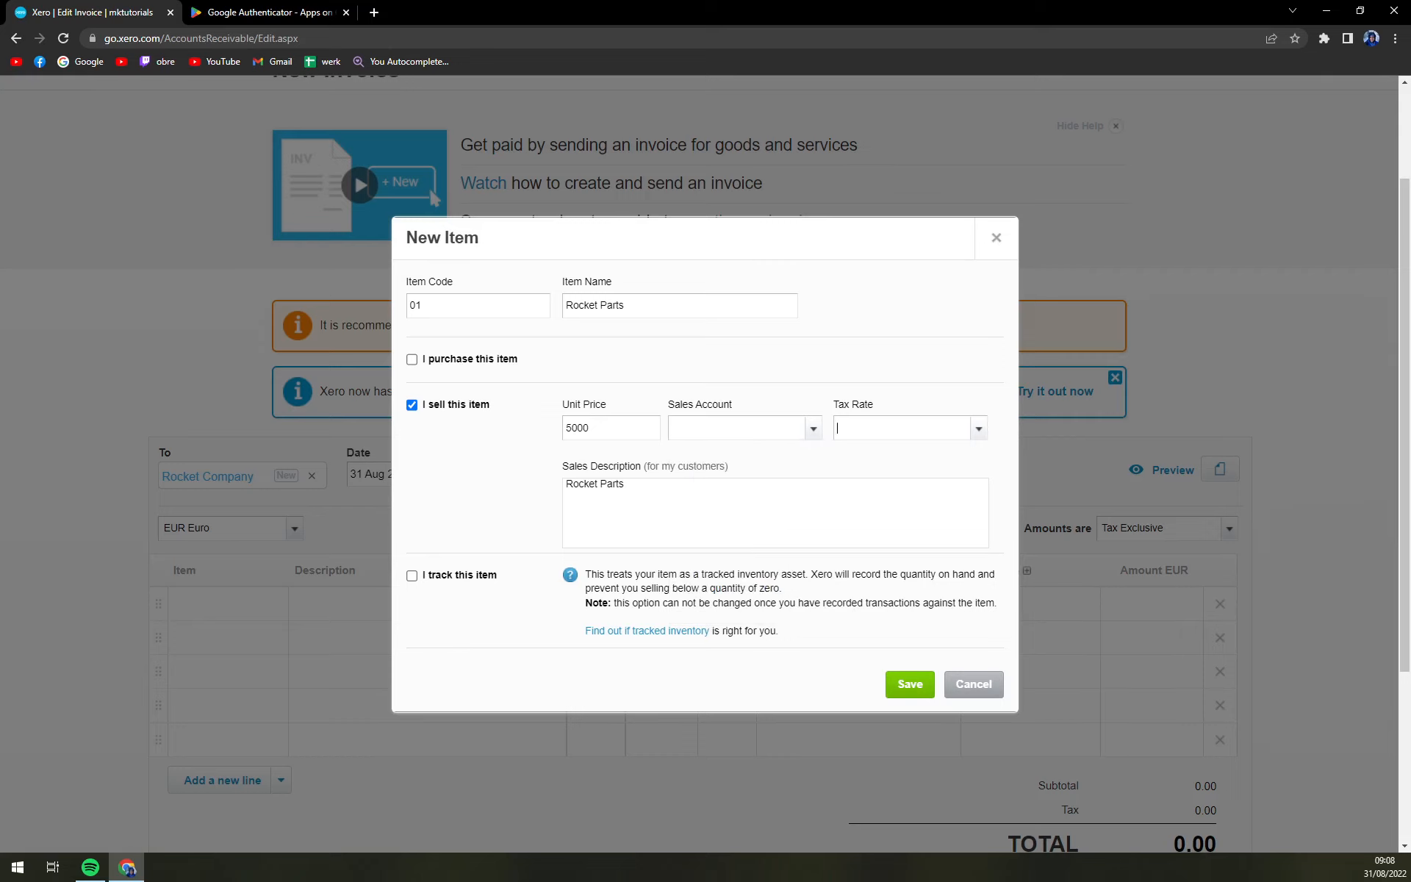
{"action": "left_click", "coordinate": [978, 428]}
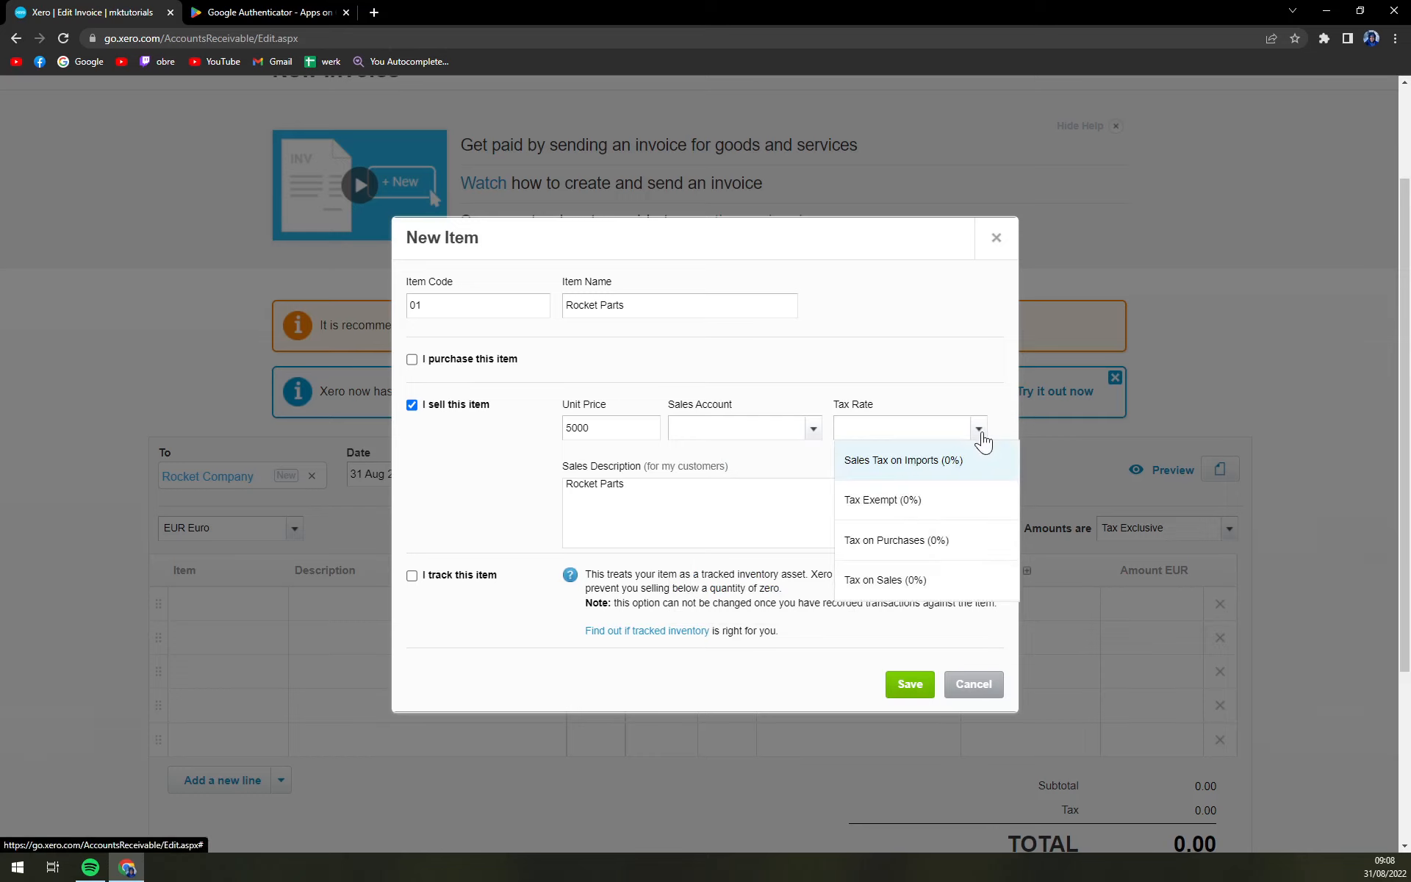
{"action": "scroll", "coordinate": [981, 512], "scroll_direction": "down", "scroll_amount": 3}
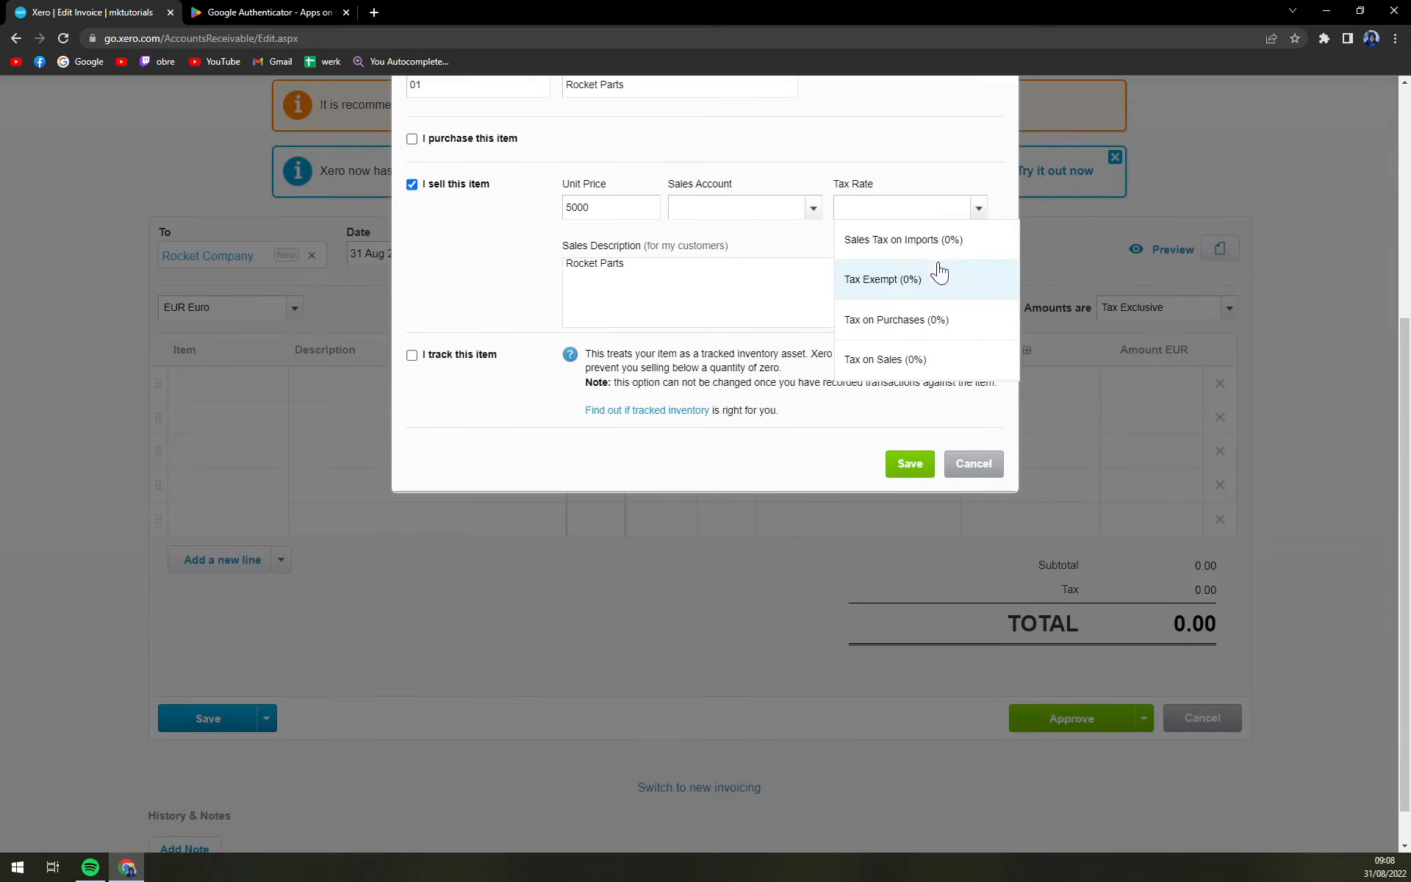
{"action": "scroll", "coordinate": [709, 415], "scroll_direction": "up", "scroll_amount": 3}
{"action": "key", "text": "Tab"}
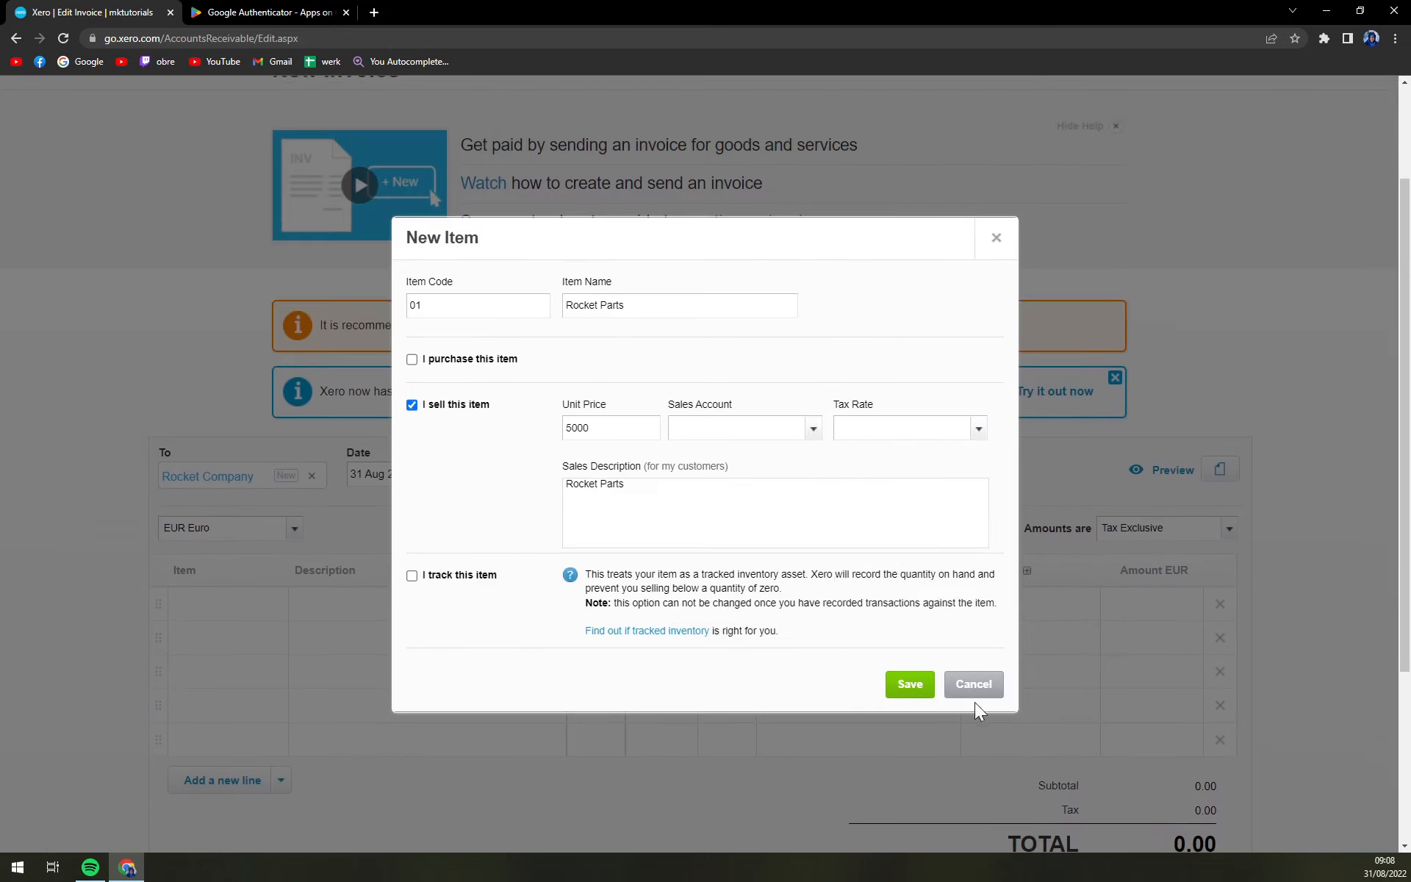
{"action": "left_click", "coordinate": [910, 685]}
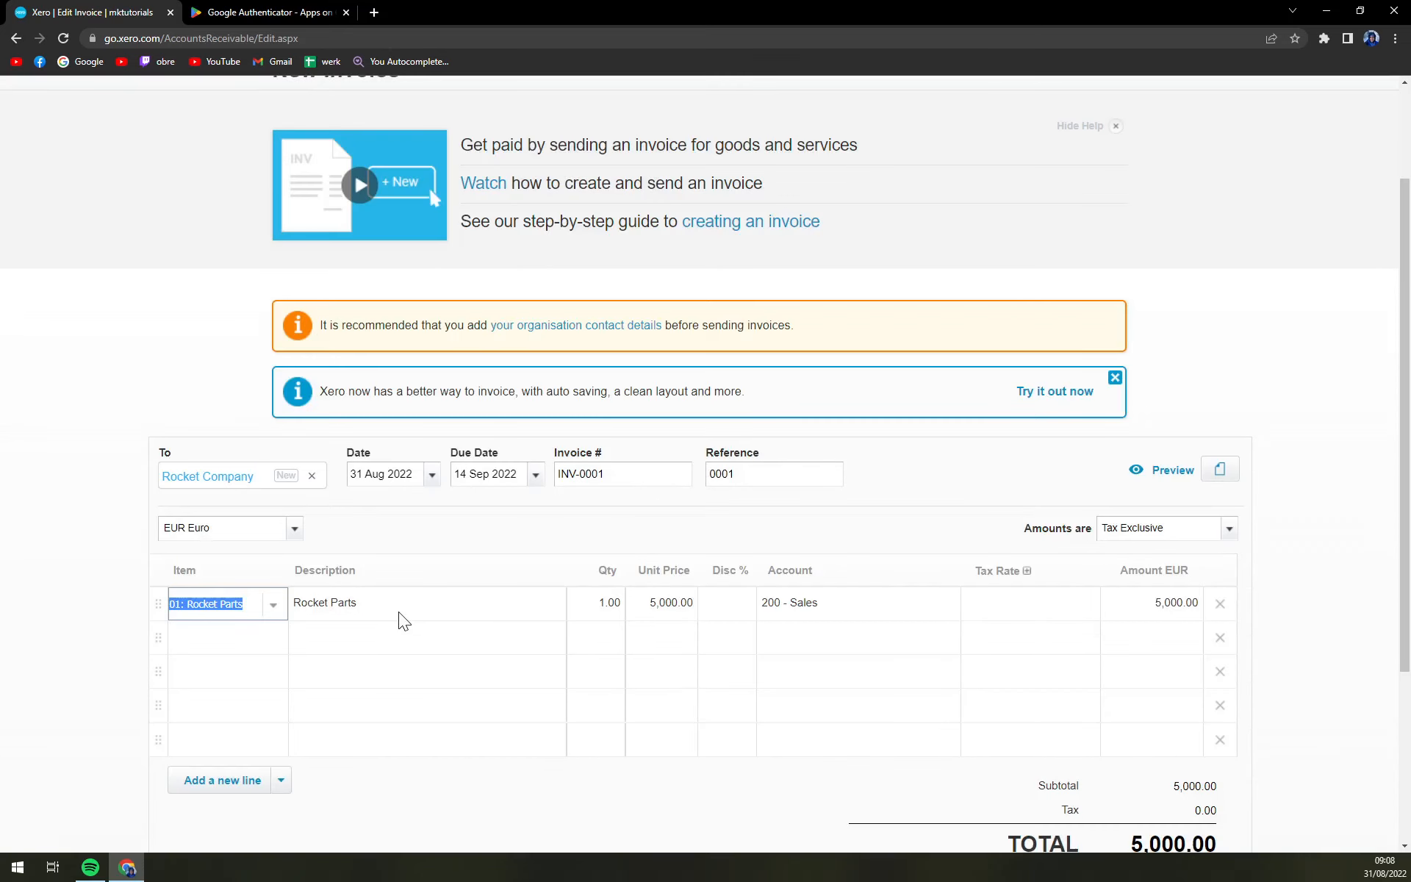
- Look over the quantity, unit price and discount fields of the Rocket Parts line
{"action": "left_click", "coordinate": [602, 608]}
{"action": "left_click", "coordinate": [699, 614]}
{"action": "left_click", "coordinate": [659, 610]}
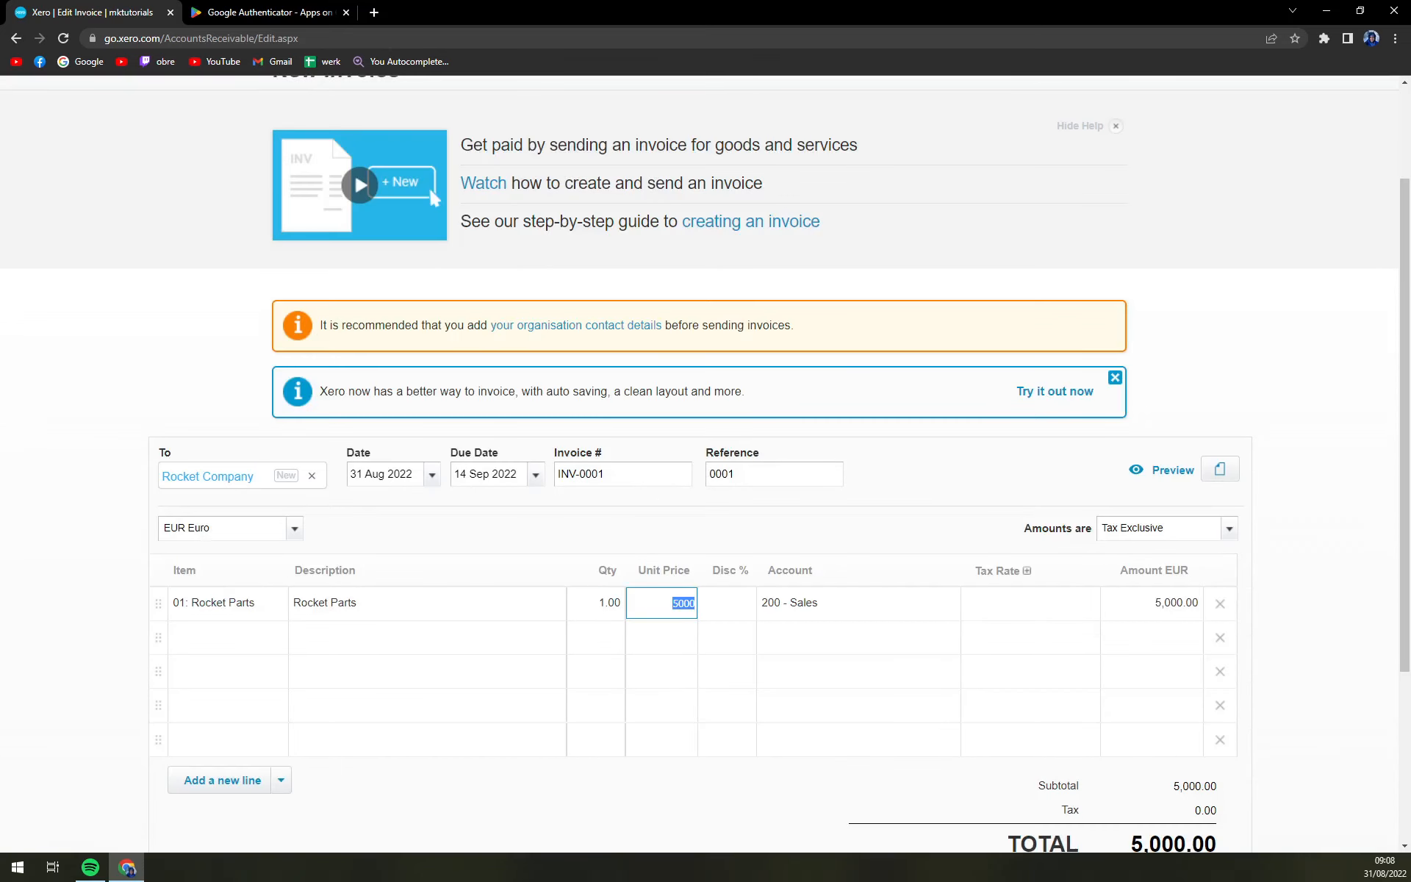
{"action": "left_click", "coordinate": [726, 610]}
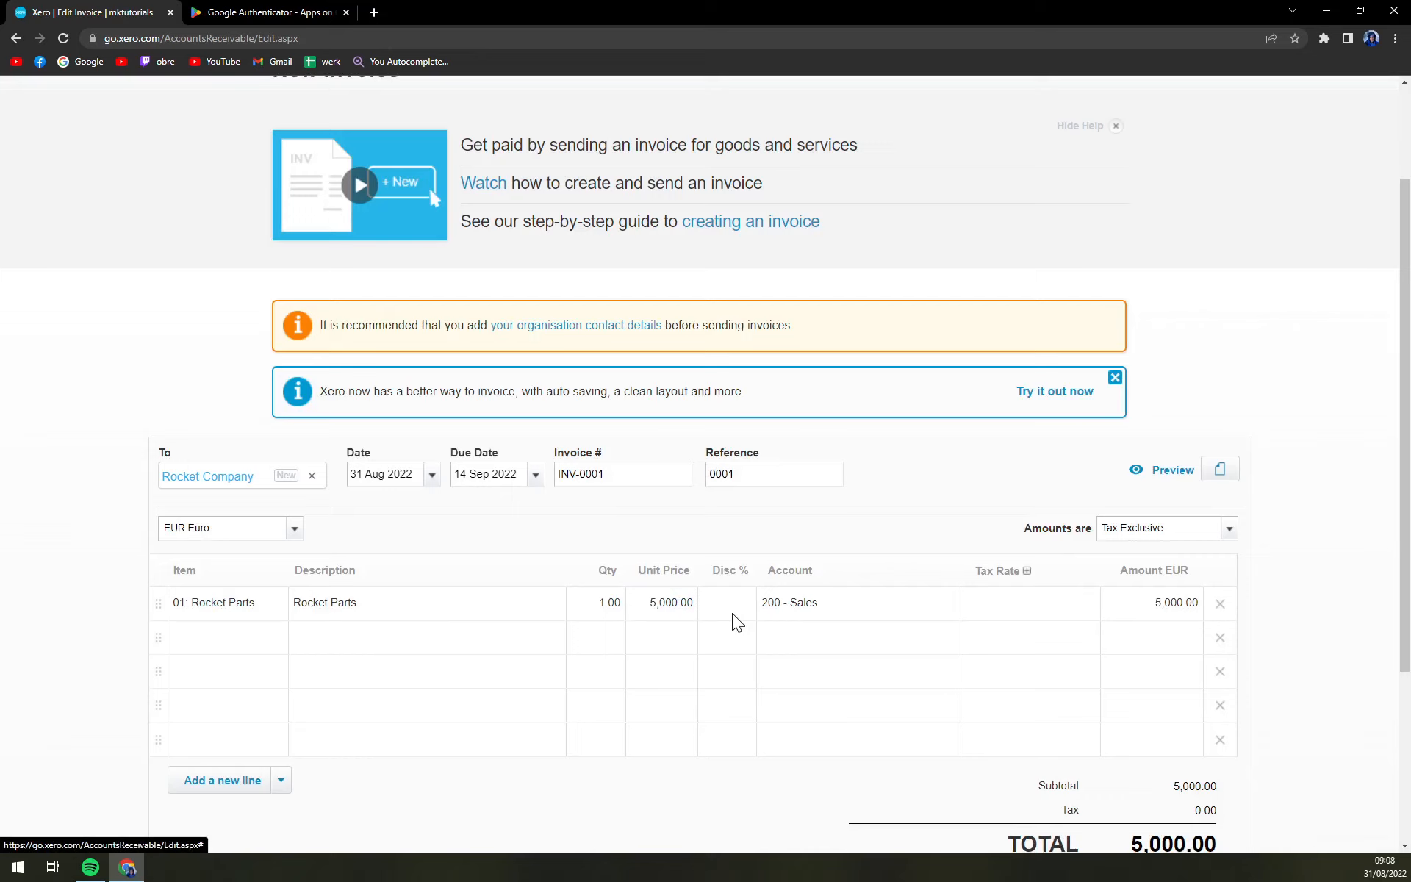
- Add a new 20% tax rate with the display name TAx for the Rocket Parts line
{"action": "left_click", "coordinate": [988, 608]}
{"action": "left_click", "coordinate": [1085, 606]}
{"action": "left_click", "coordinate": [1086, 606]}
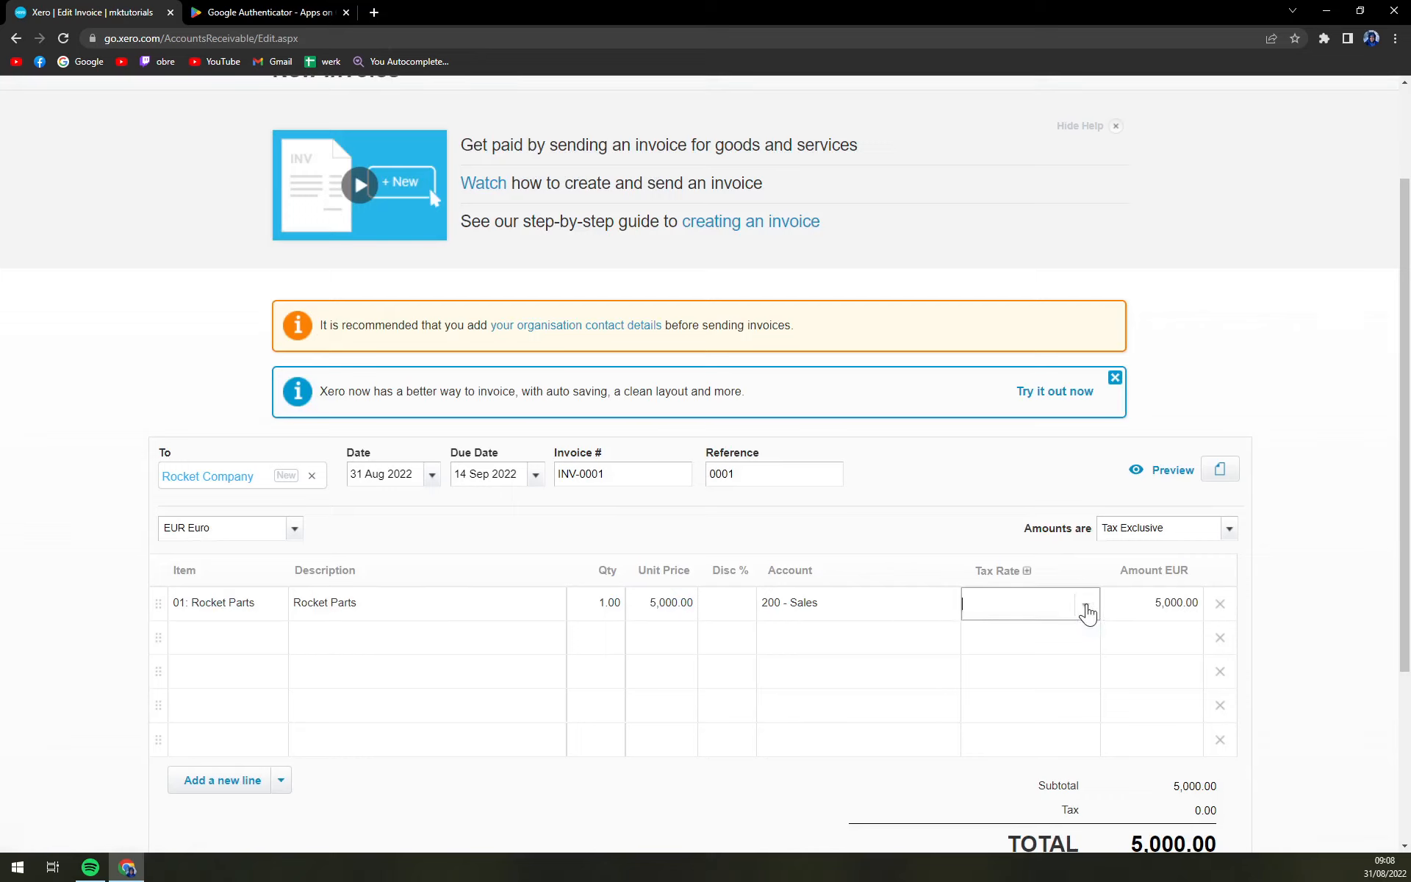
{"action": "left_click", "coordinate": [1087, 606]}
{"action": "scroll", "coordinate": [1089, 616], "scroll_direction": "down", "scroll_amount": 1}
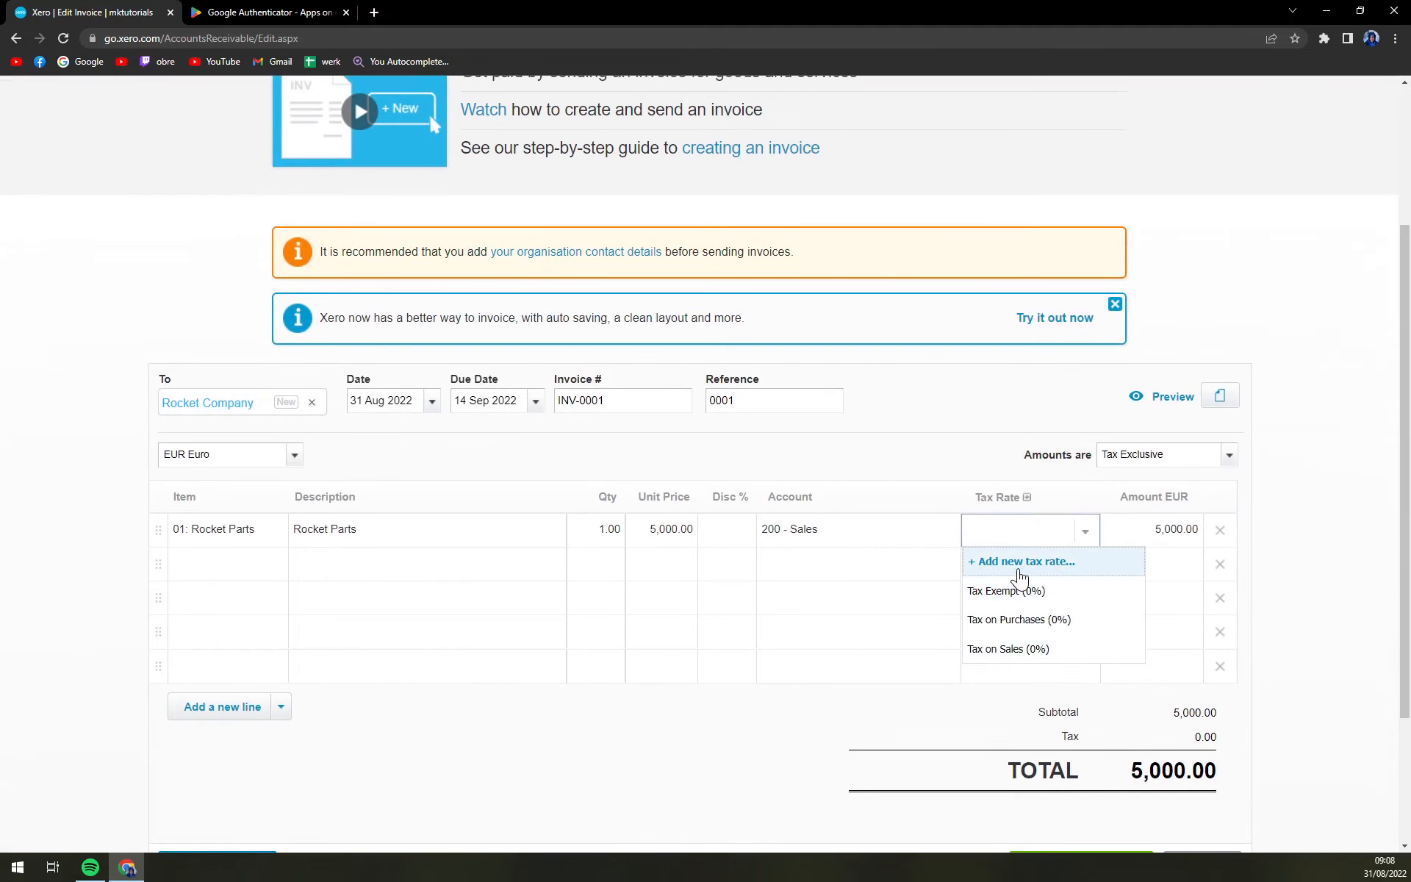
{"action": "left_click", "coordinate": [1015, 571]}
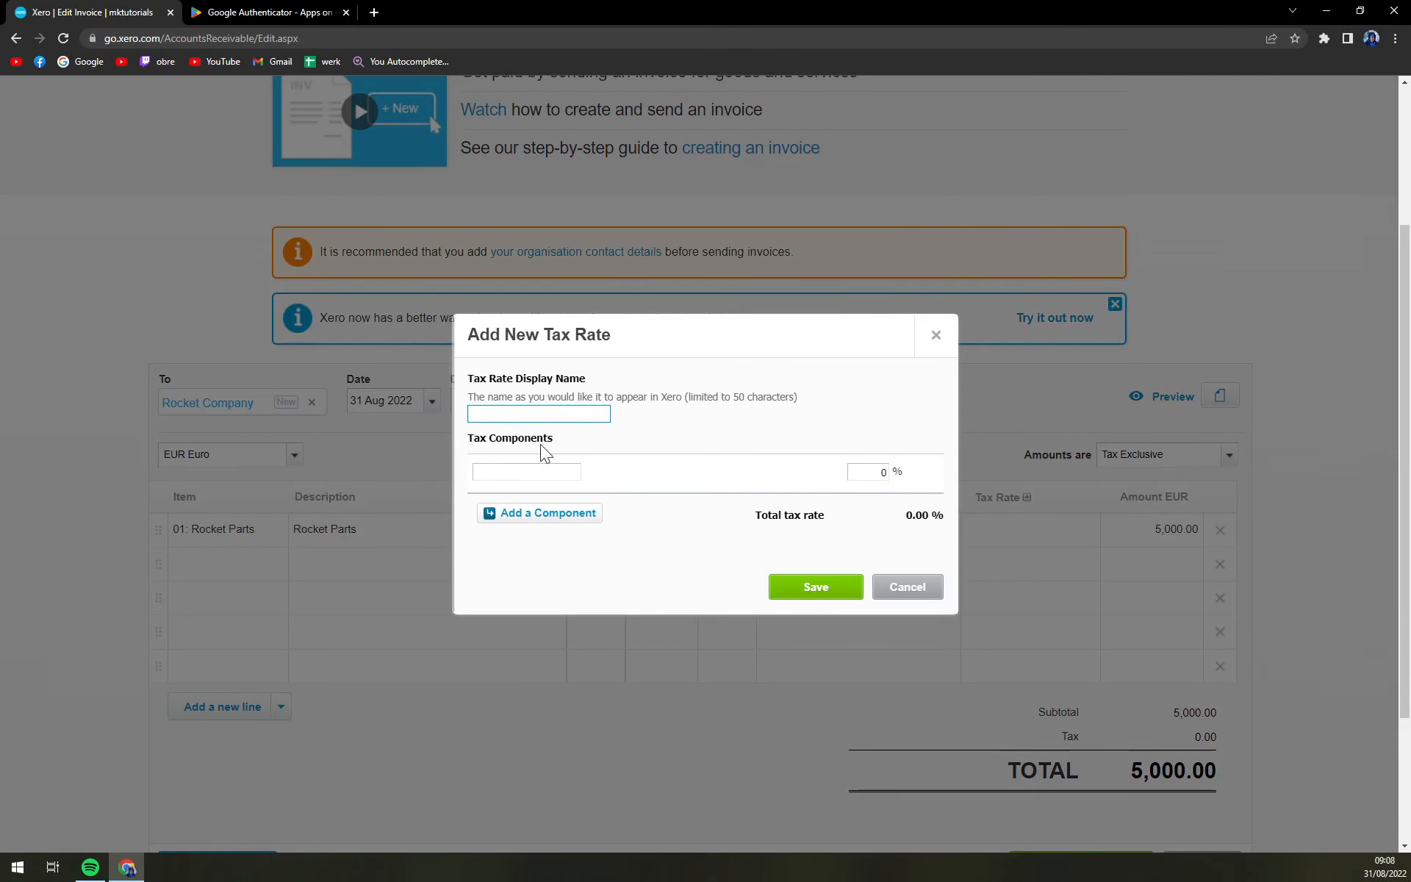
{"action": "left_click", "coordinate": [886, 474]}
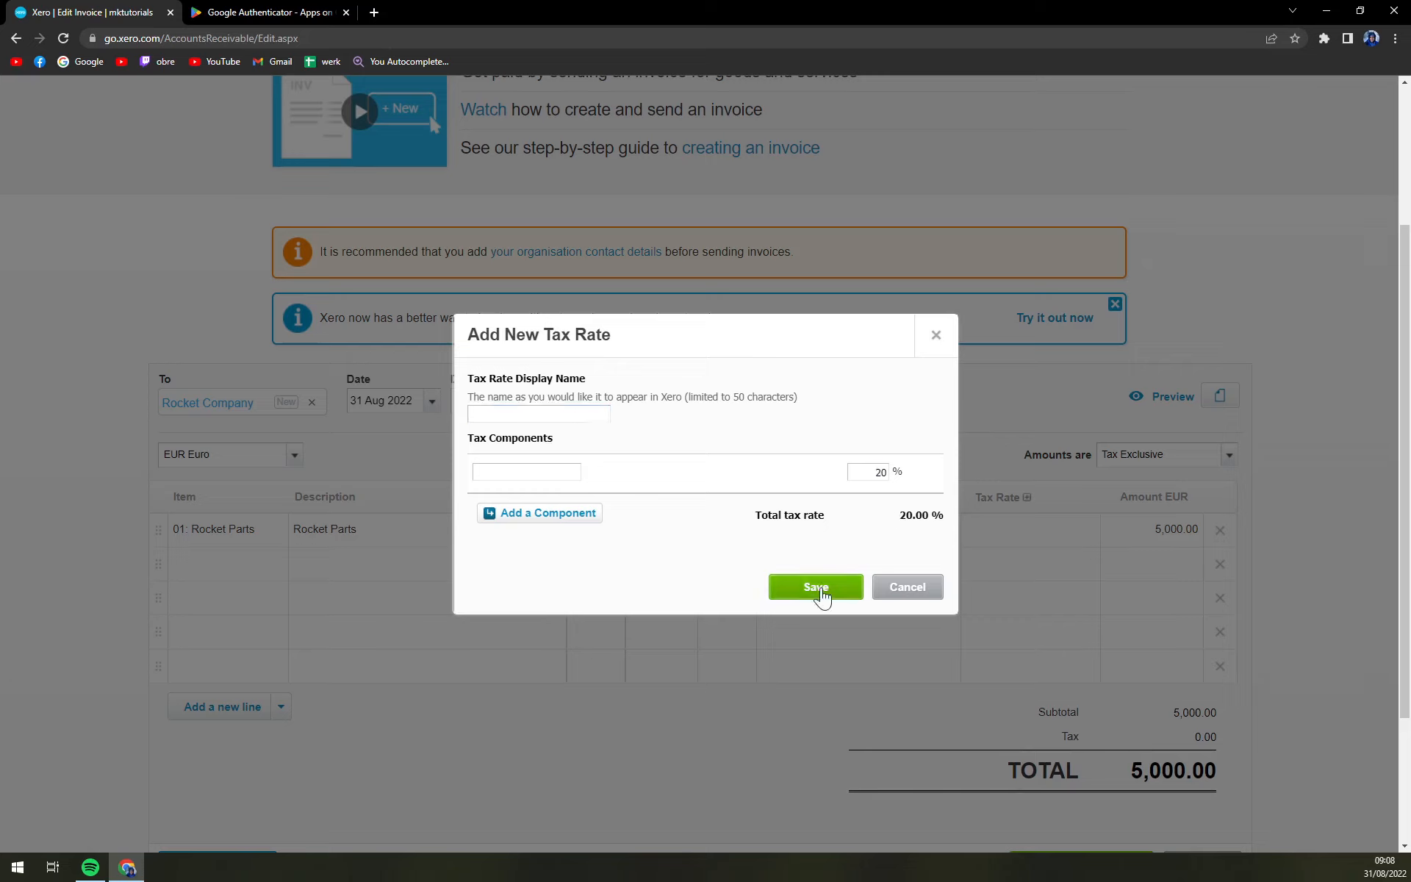
{"action": "left_click", "coordinate": [820, 590]}
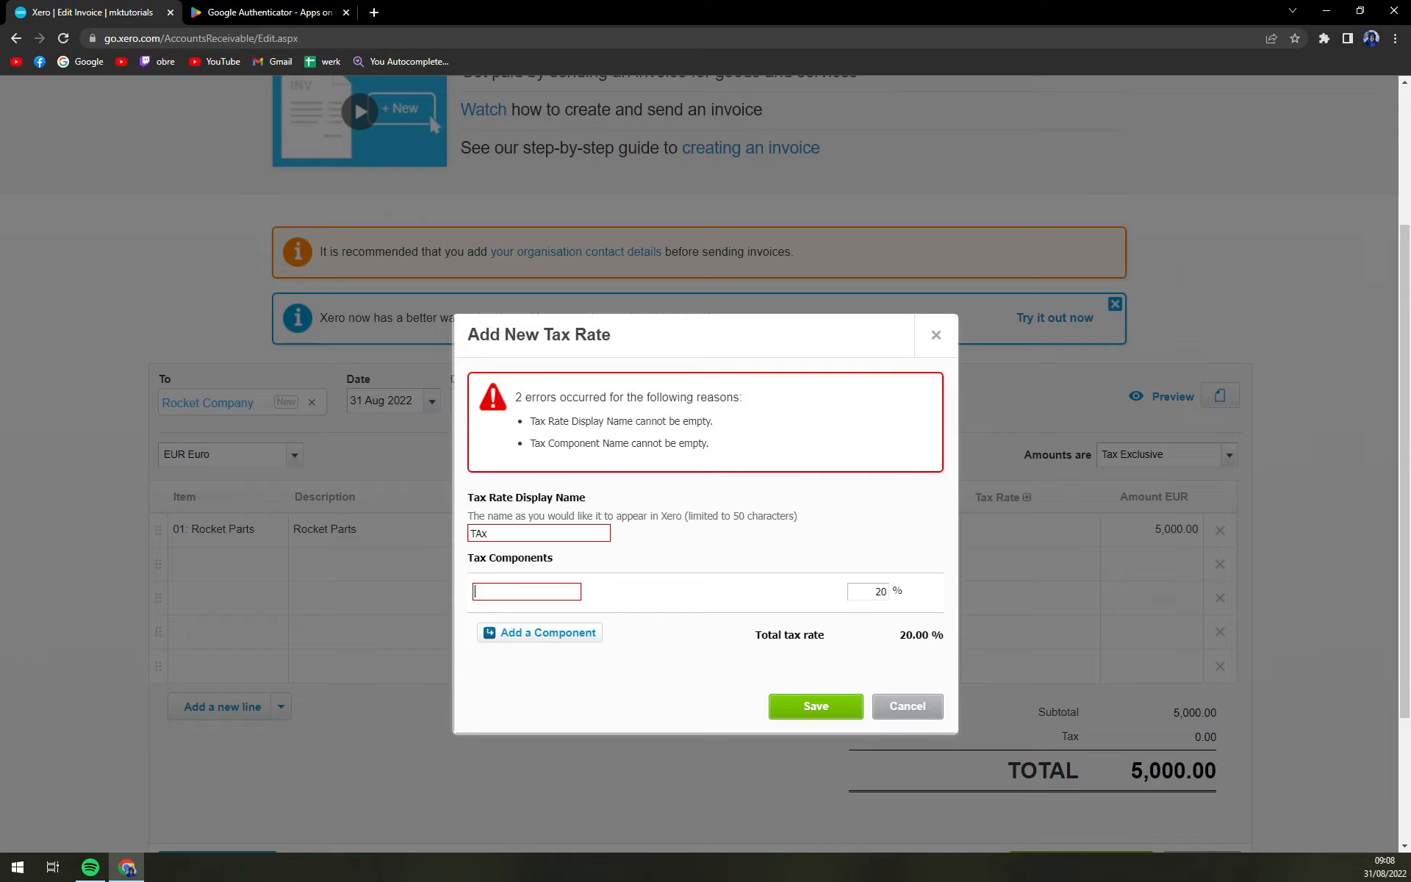
{"action": "left_click", "coordinate": [815, 707]}
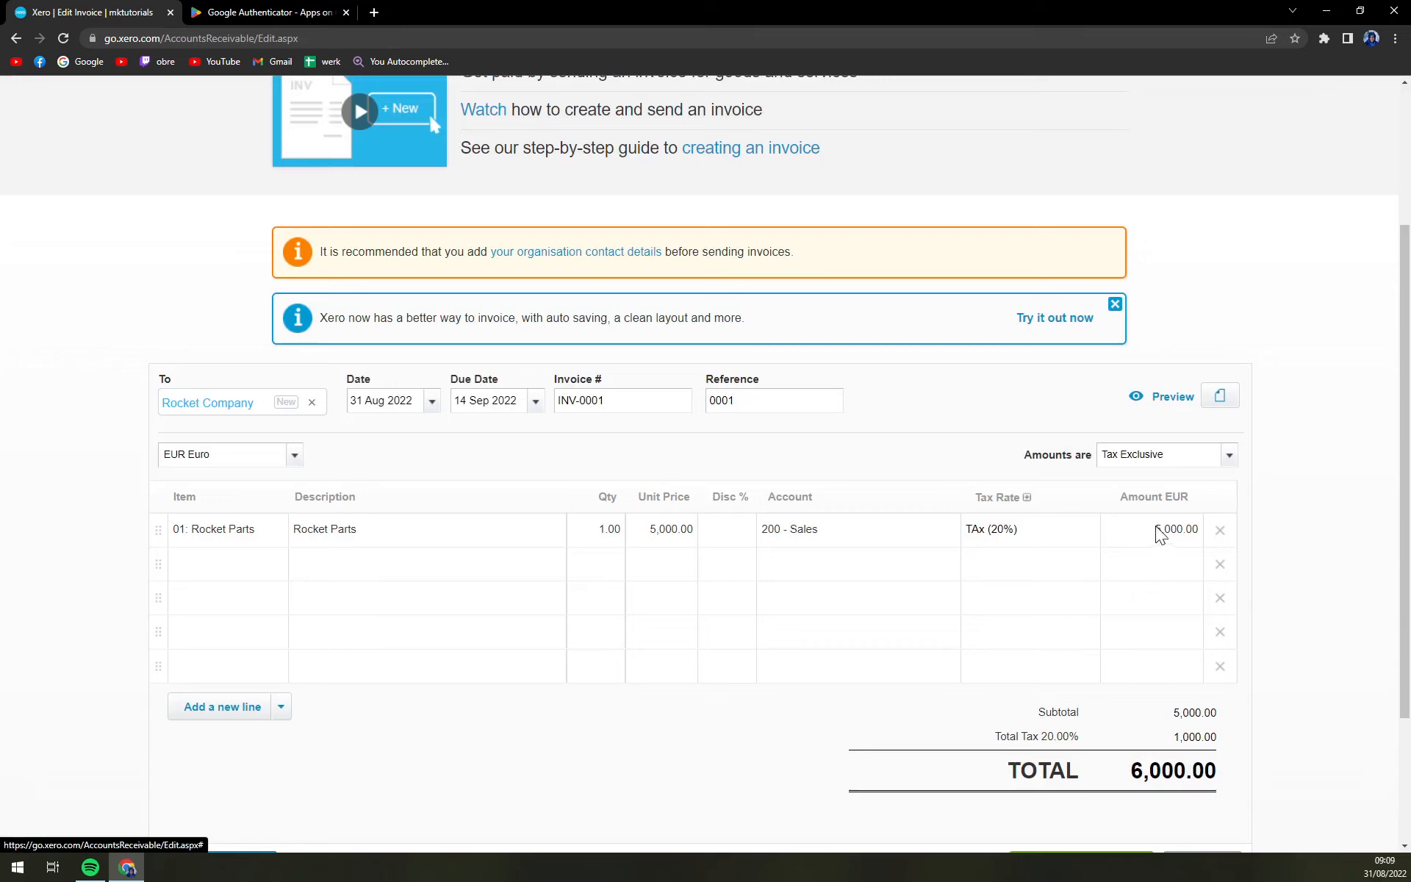
- Approve the finished invoice using the Approve & print option
{"action": "scroll", "coordinate": [1070, 481], "scroll_direction": "down", "scroll_amount": 3}
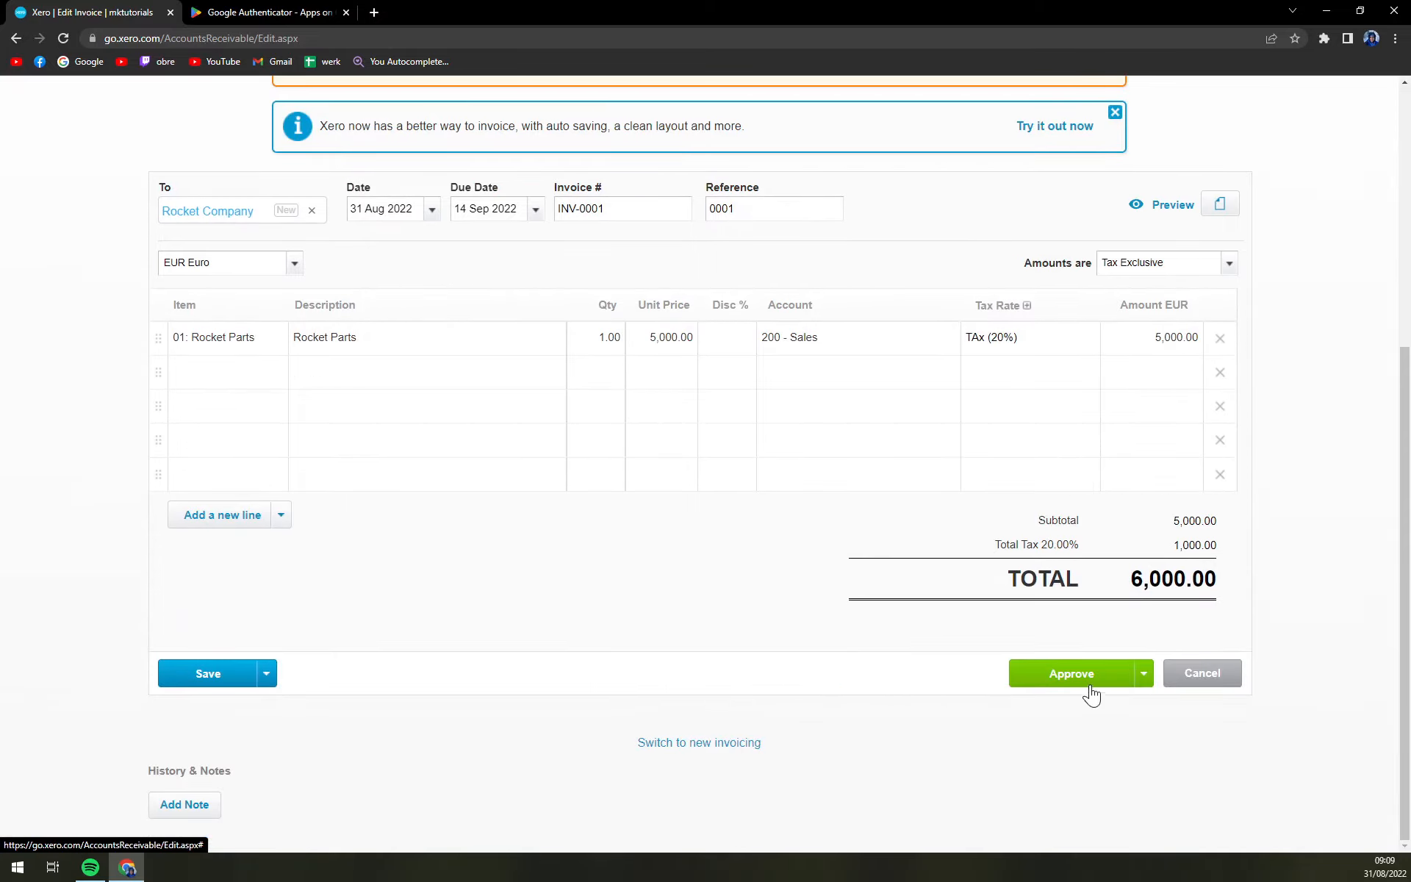
{"action": "left_click", "coordinate": [1144, 675]}
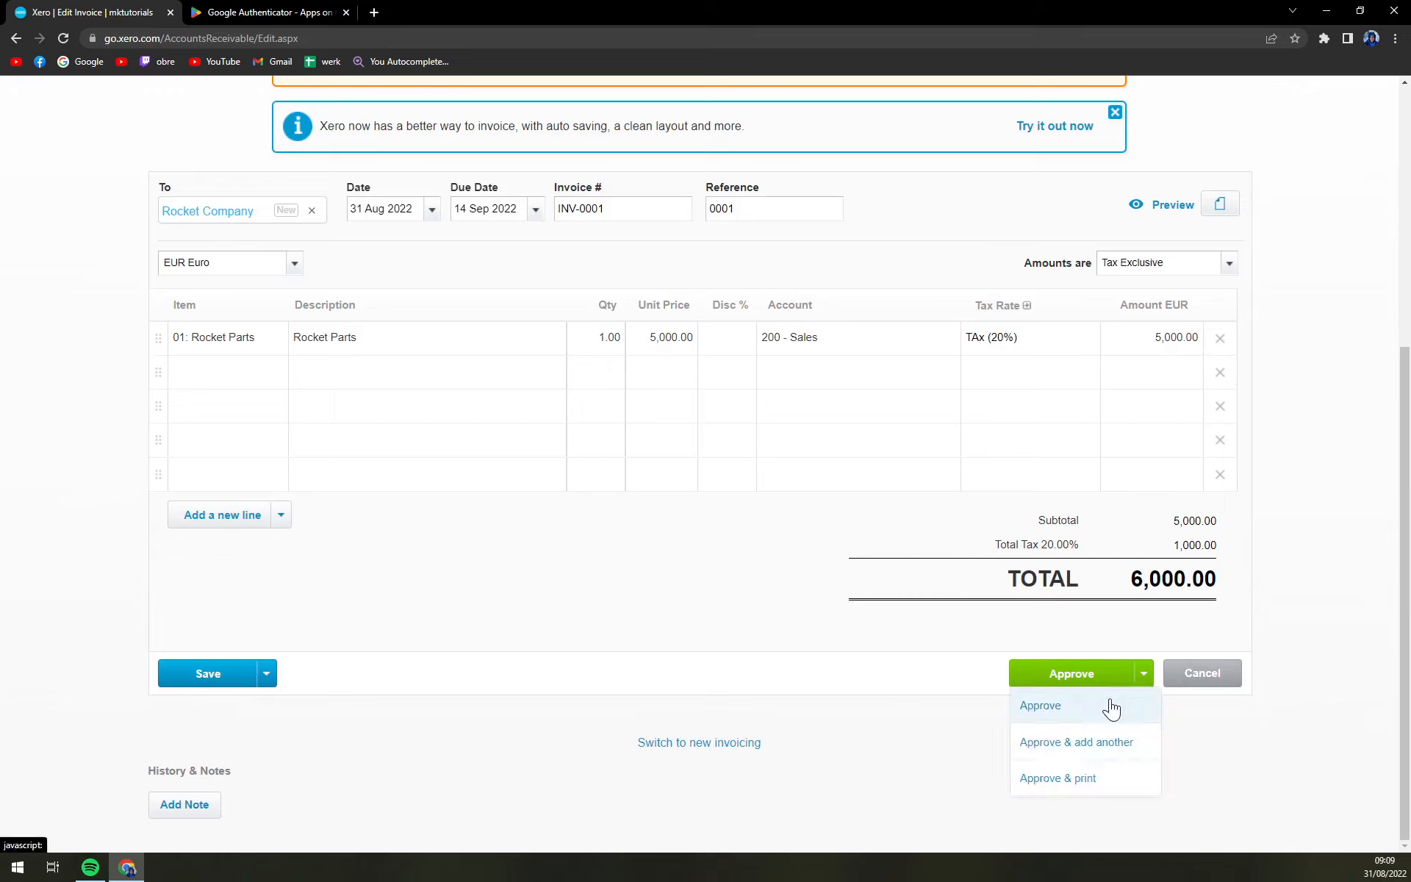
{"action": "left_click", "coordinate": [1129, 781]}
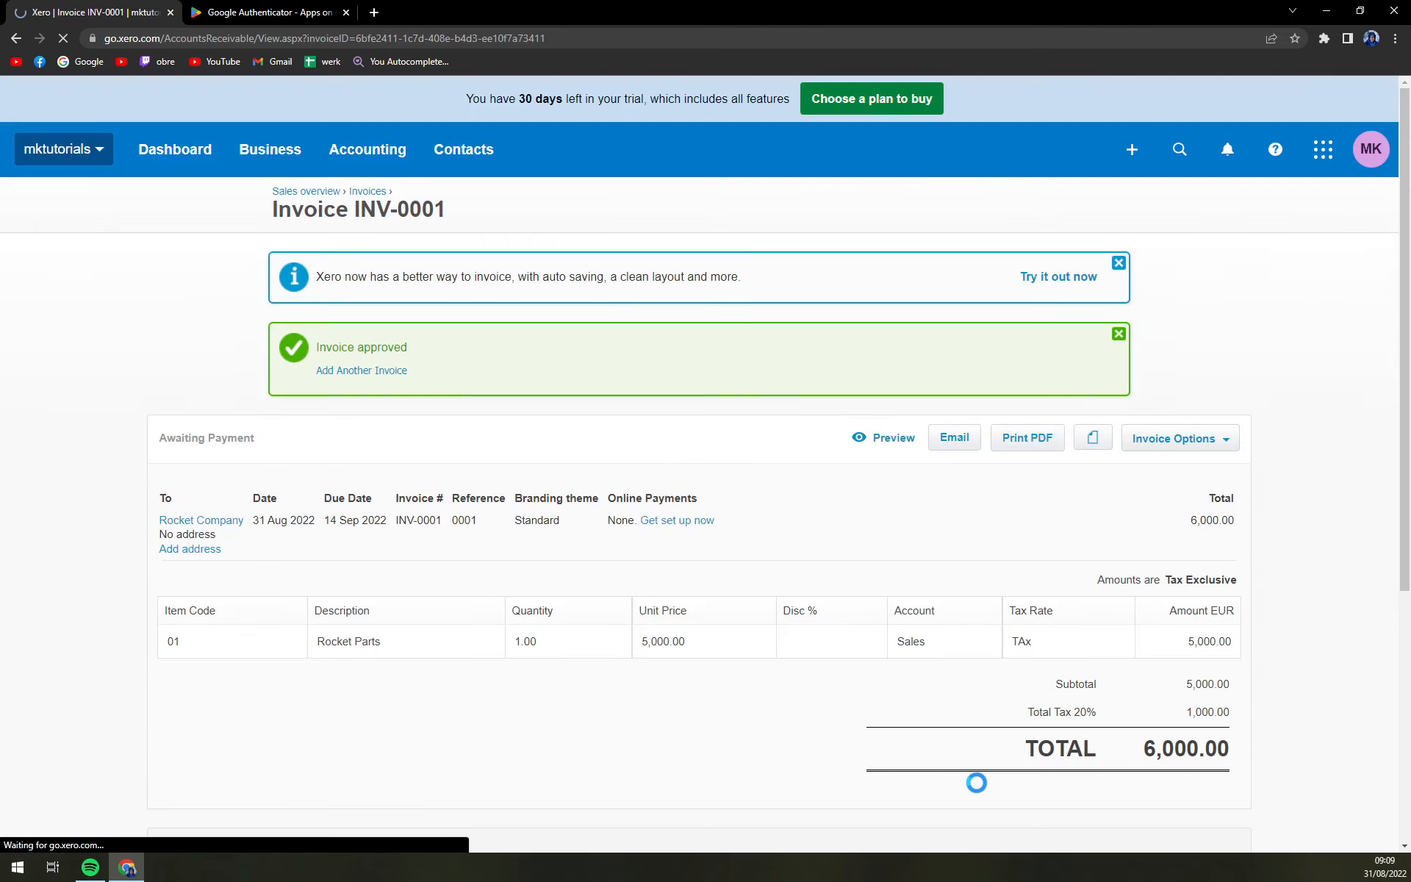
- Look over the approved invoice, including its payment section, history and notes
{"action": "scroll", "coordinate": [799, 646], "scroll_direction": "down", "scroll_amount": 5}
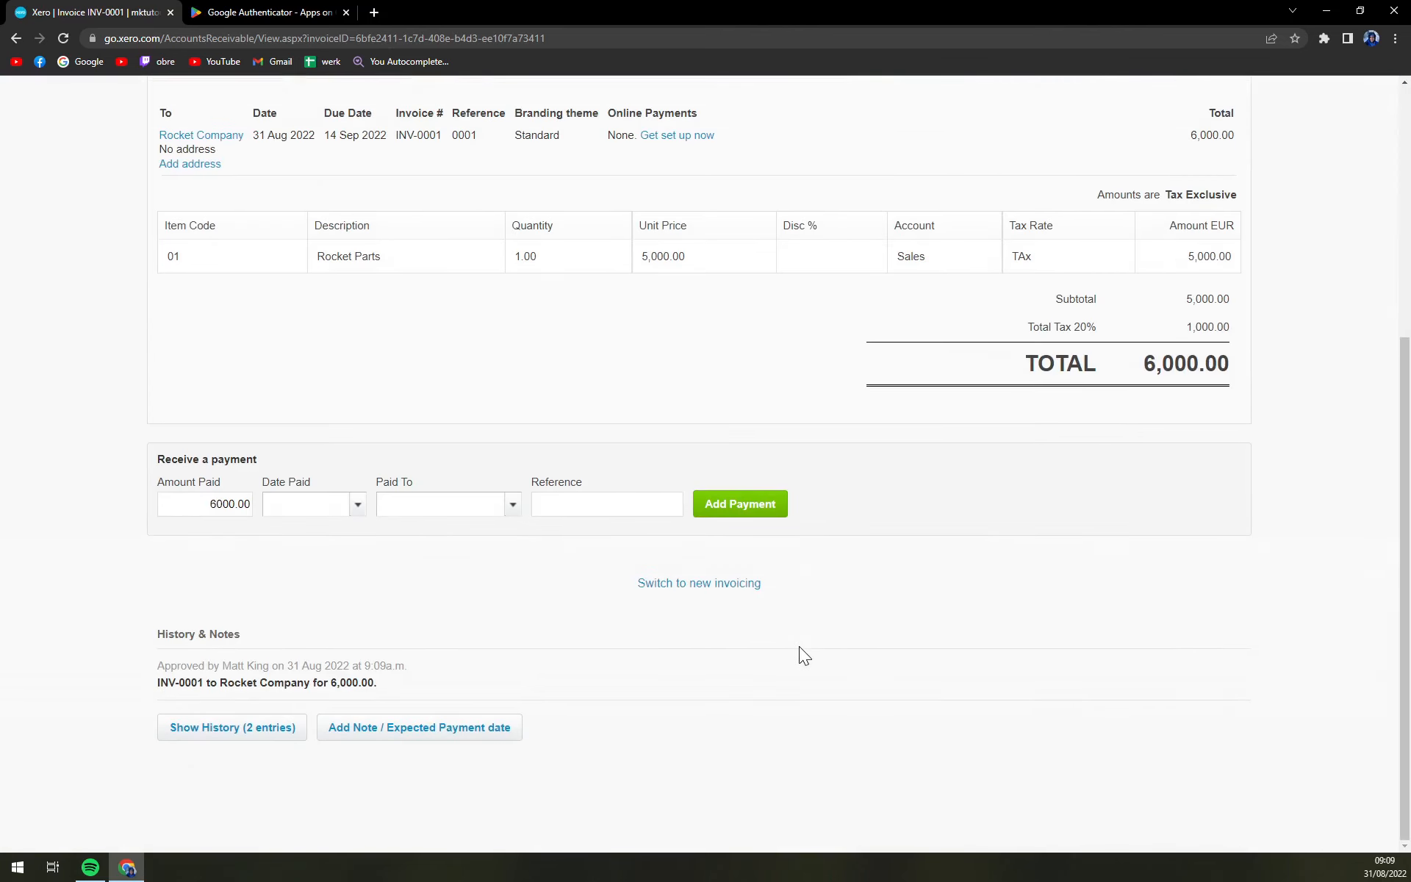
{"action": "scroll", "coordinate": [800, 656], "scroll_direction": "up", "scroll_amount": 5}
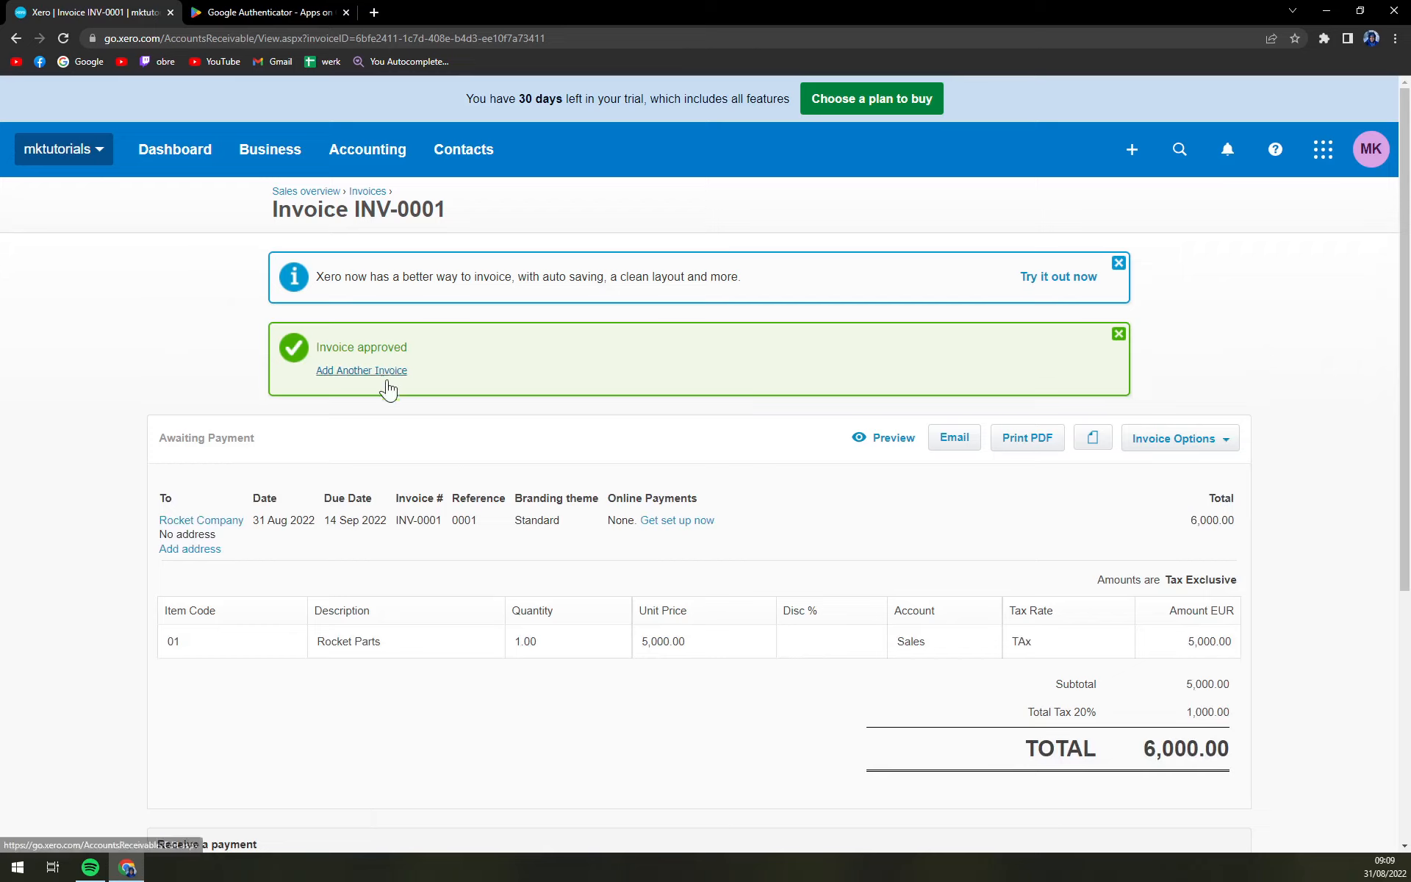
{"action": "scroll", "coordinate": [470, 661], "scroll_direction": "down", "scroll_amount": 2}
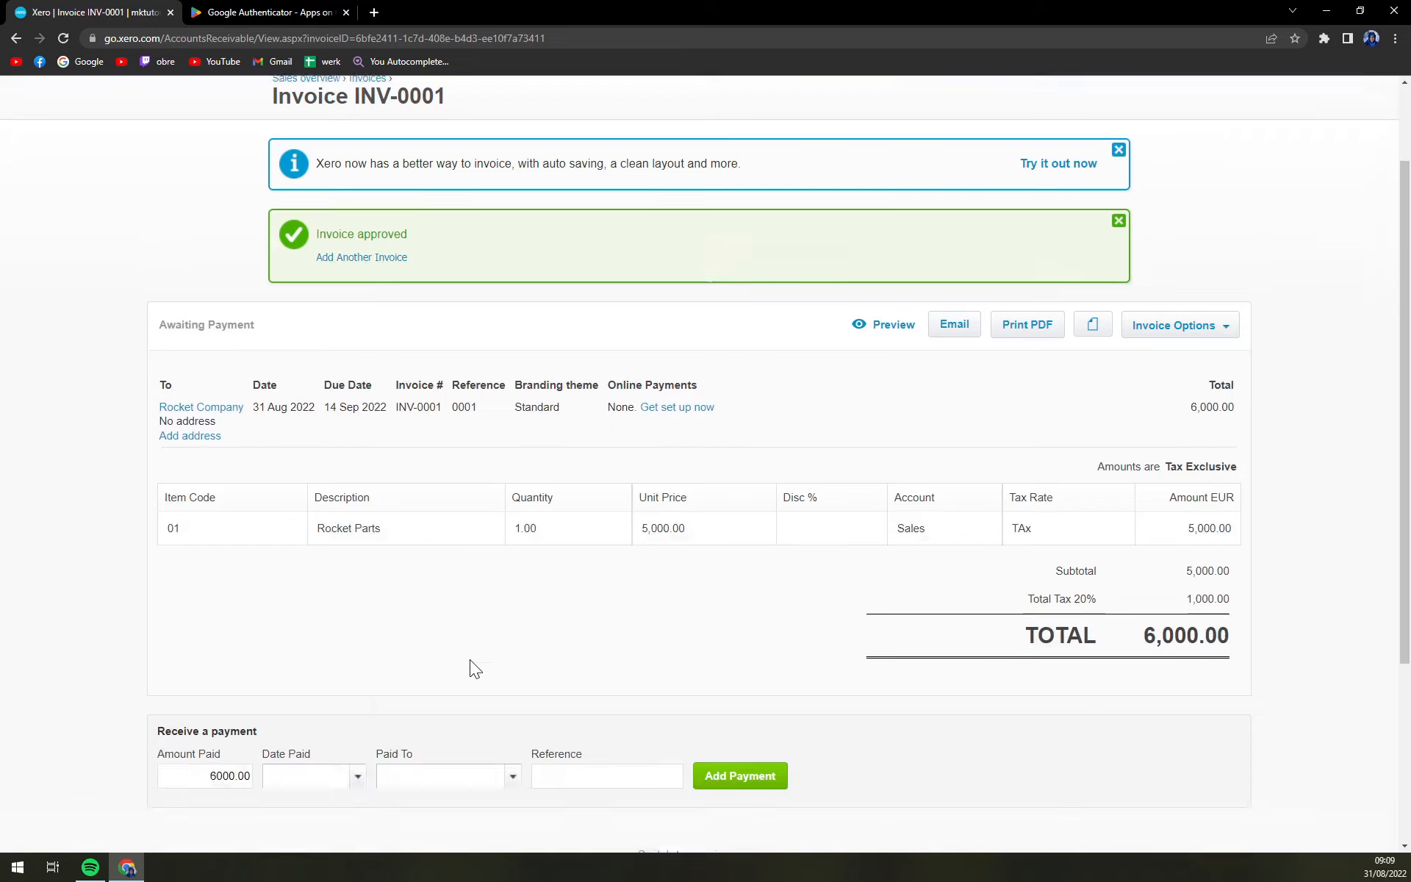
{"action": "scroll", "coordinate": [378, 435], "scroll_direction": "up", "scroll_amount": 2}
- Return to the dashboard and expand the setup details for tracking where your money is going
{"action": "left_click", "coordinate": [184, 163]}
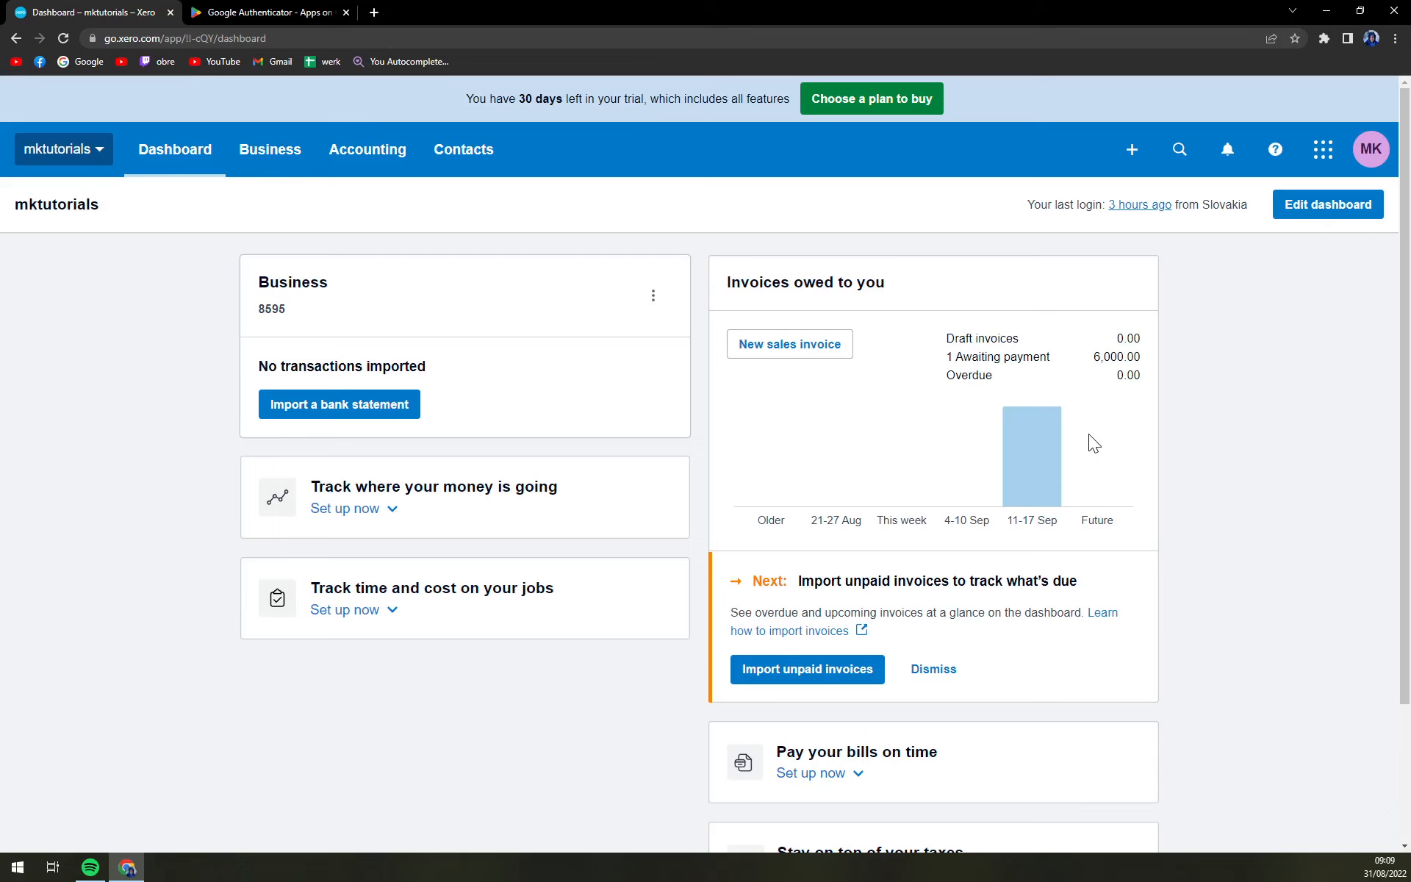
{"action": "left_click", "coordinate": [425, 523]}
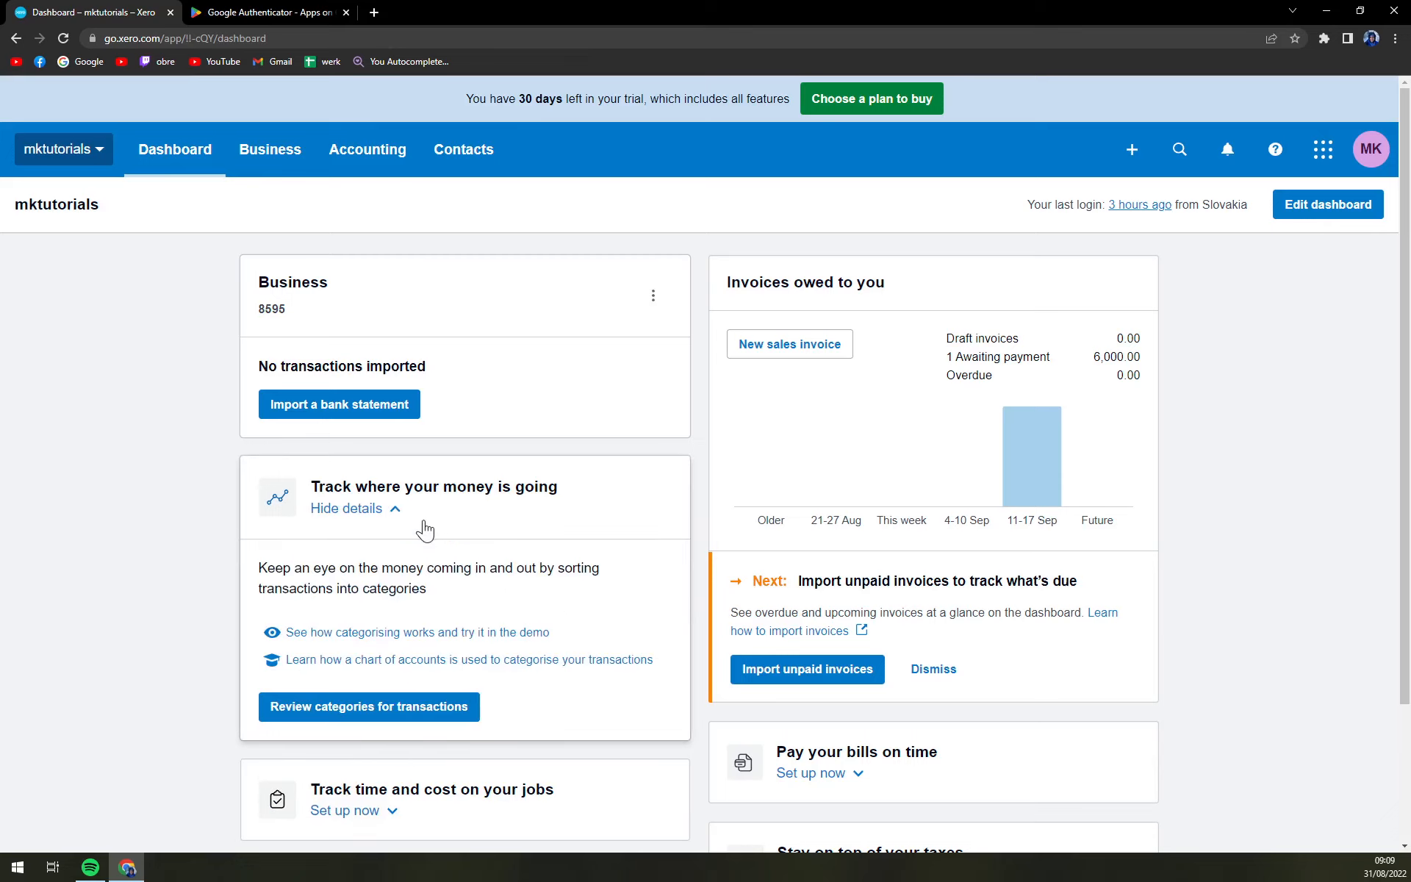
- Review the transaction categories under revenue, expenses, assets, liabilities and equity, then return to the dashboard without changing them
{"action": "scroll", "coordinate": [456, 536], "scroll_direction": "down", "scroll_amount": 2}
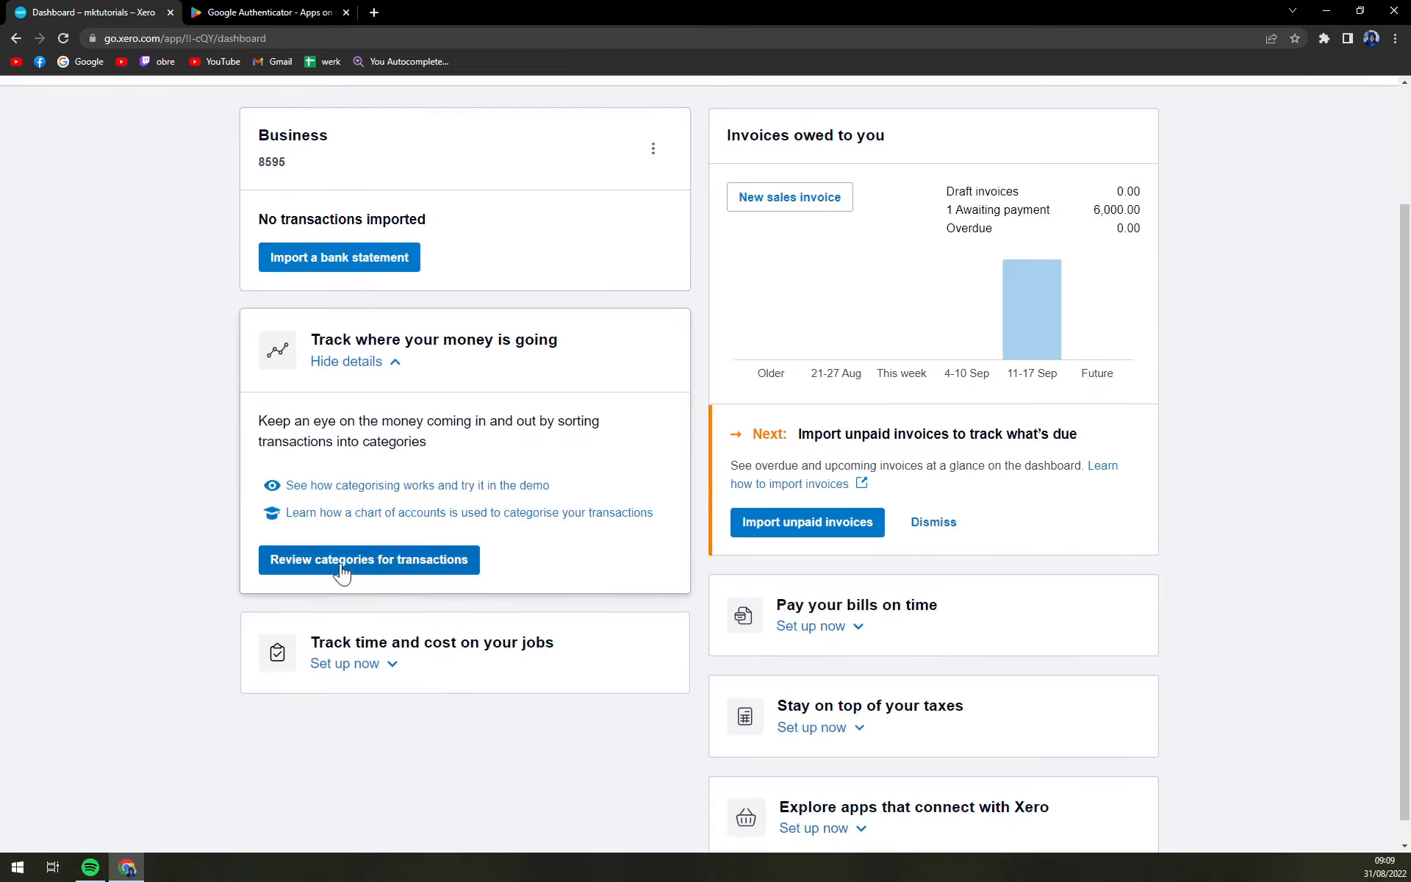
{"action": "left_click", "coordinate": [335, 560]}
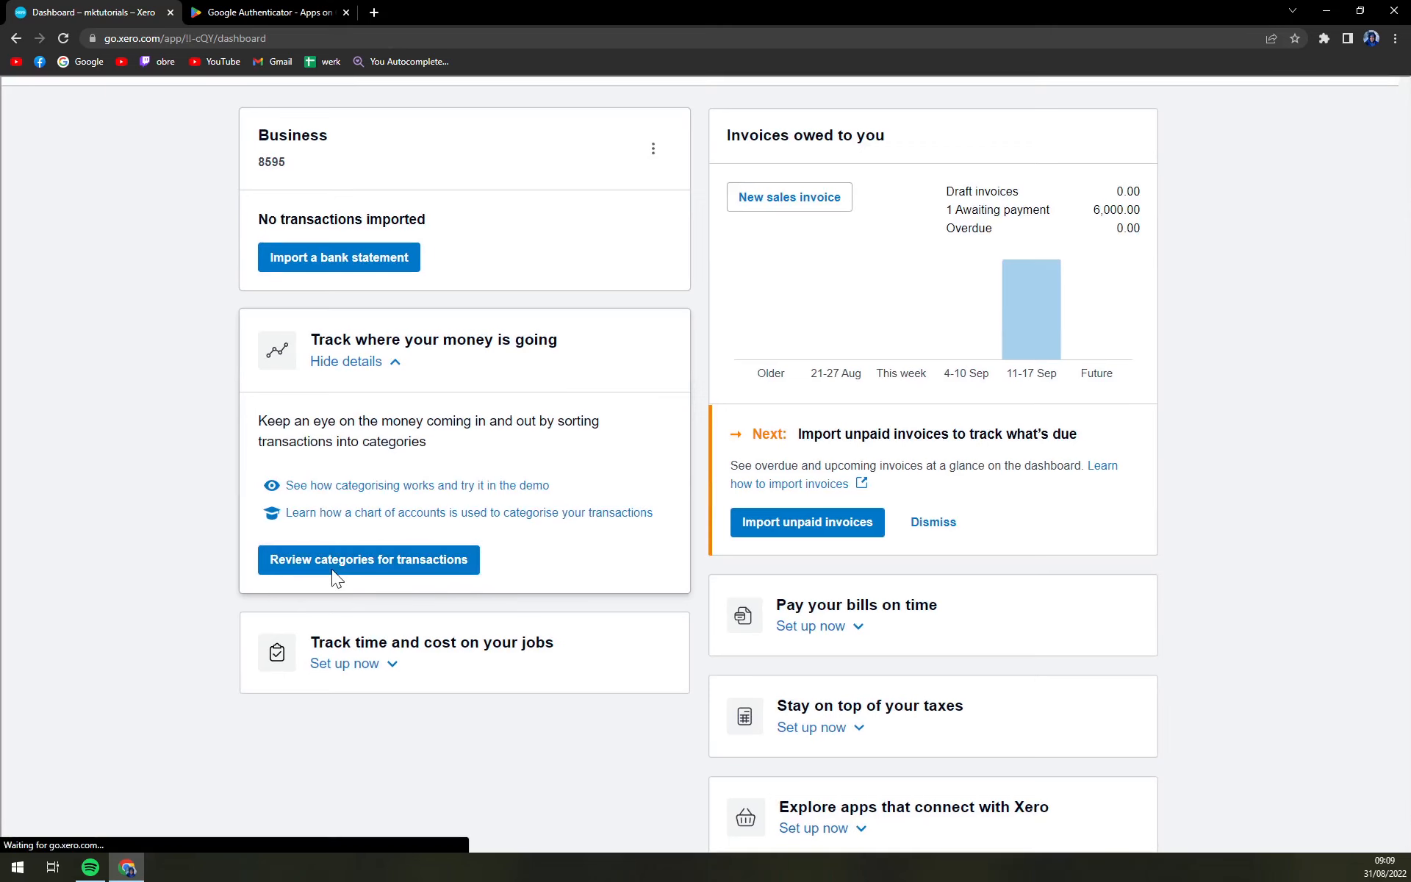
{"action": "scroll", "coordinate": [420, 564], "scroll_direction": "down", "scroll_amount": 1}
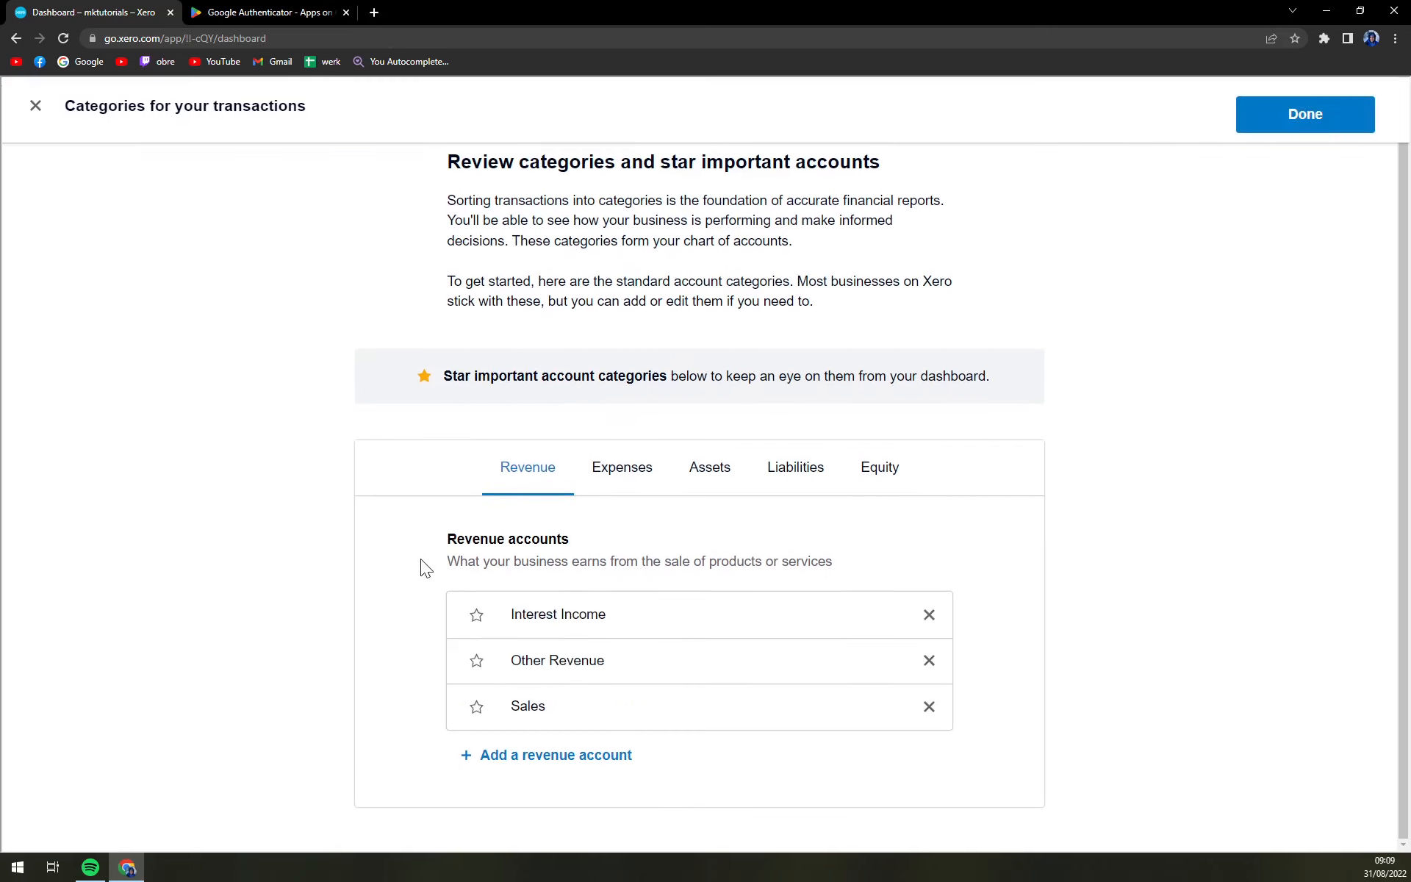
{"action": "left_click", "coordinate": [588, 468]}
{"action": "left_click", "coordinate": [702, 476]}
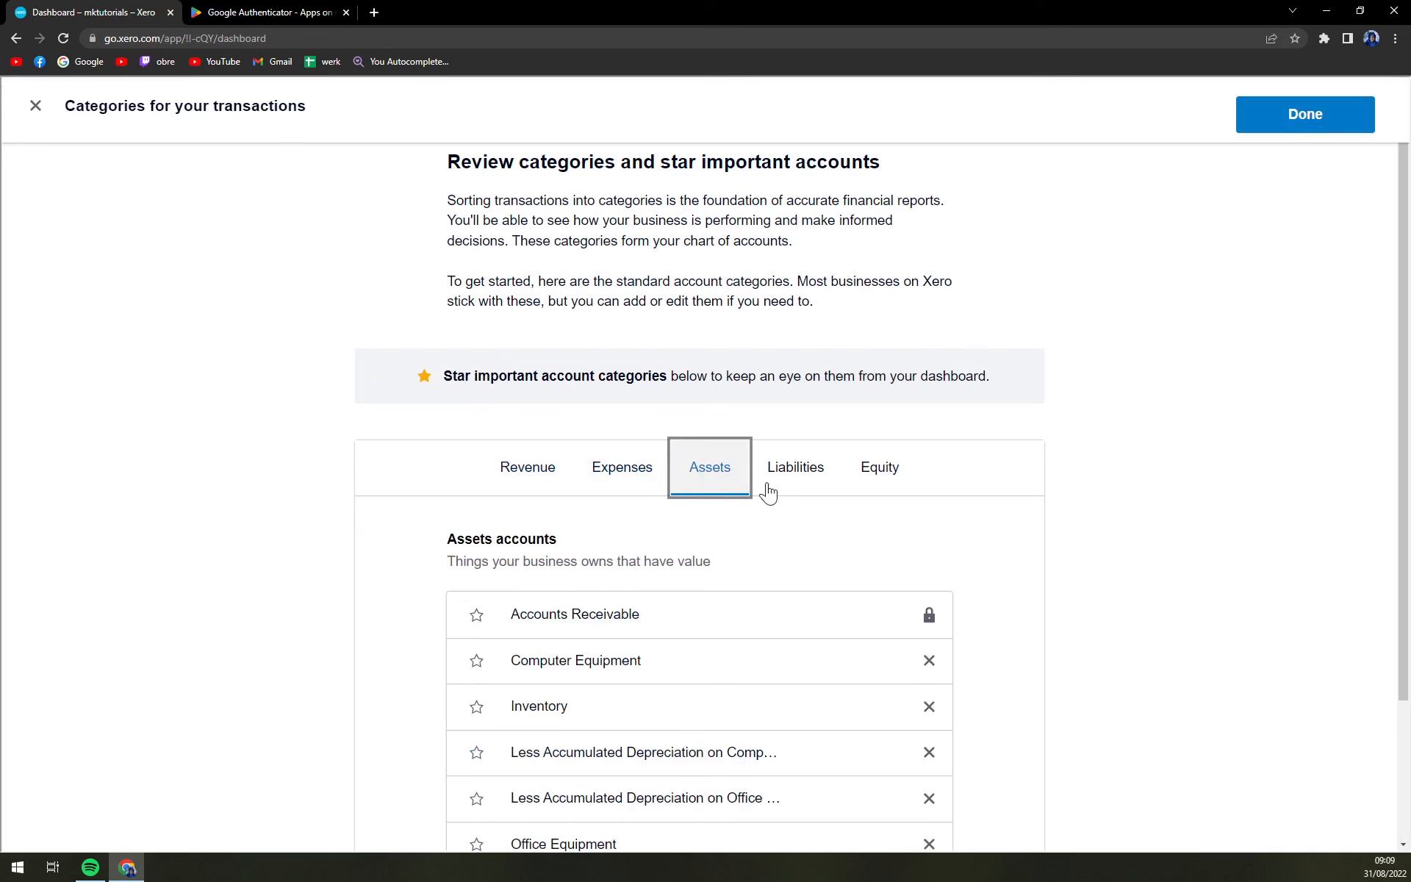
{"action": "left_click", "coordinate": [779, 487]}
{"action": "left_click", "coordinate": [874, 485]}
{"action": "left_click", "coordinate": [36, 107]}
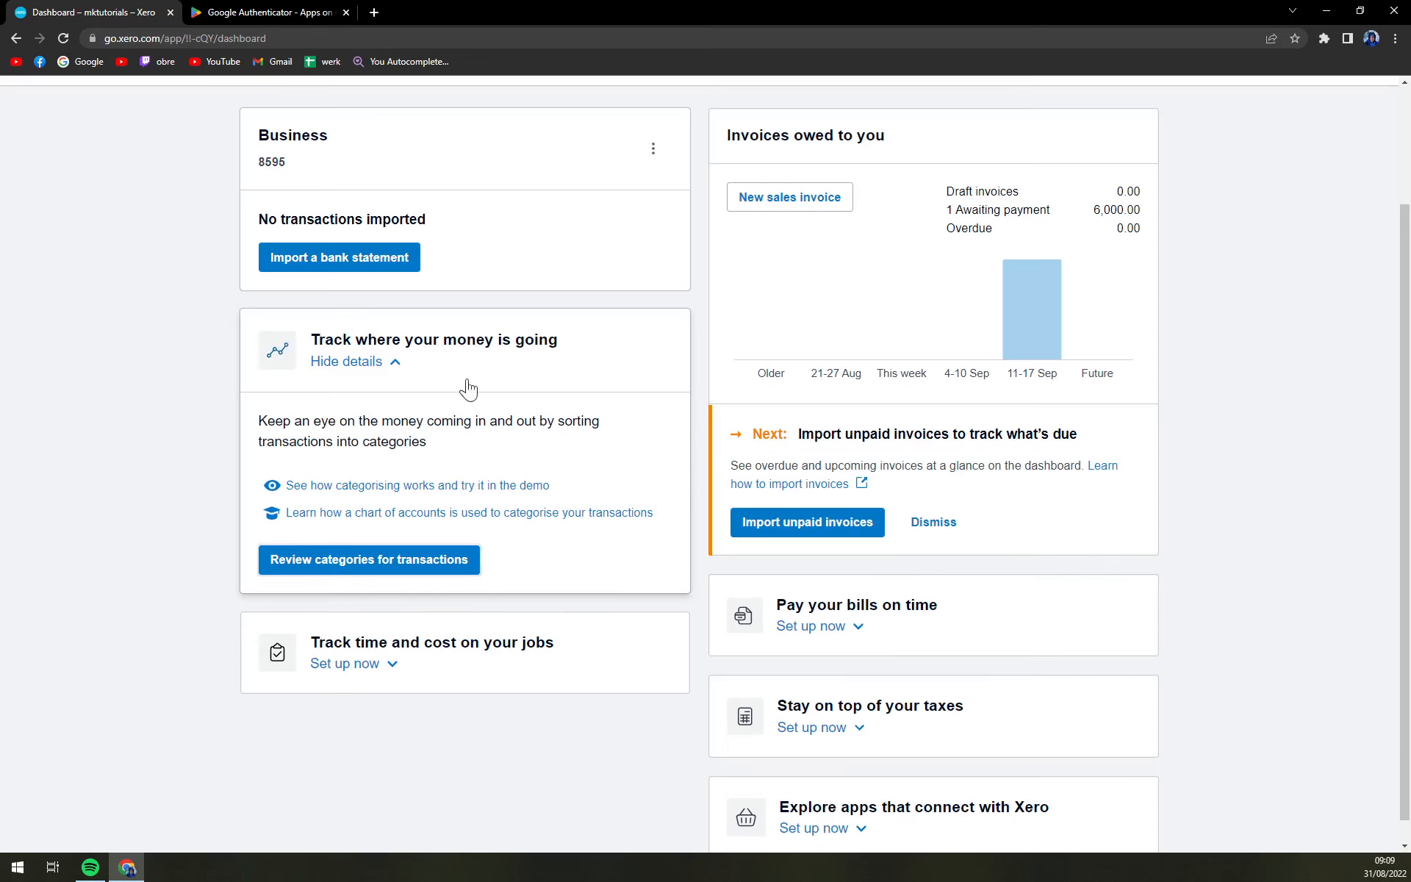
- Expand the setup details for paying your bills on time and look over the available bill options
{"action": "left_click", "coordinate": [925, 477]}
{"action": "scroll", "coordinate": [992, 496], "scroll_direction": "down", "scroll_amount": 2}
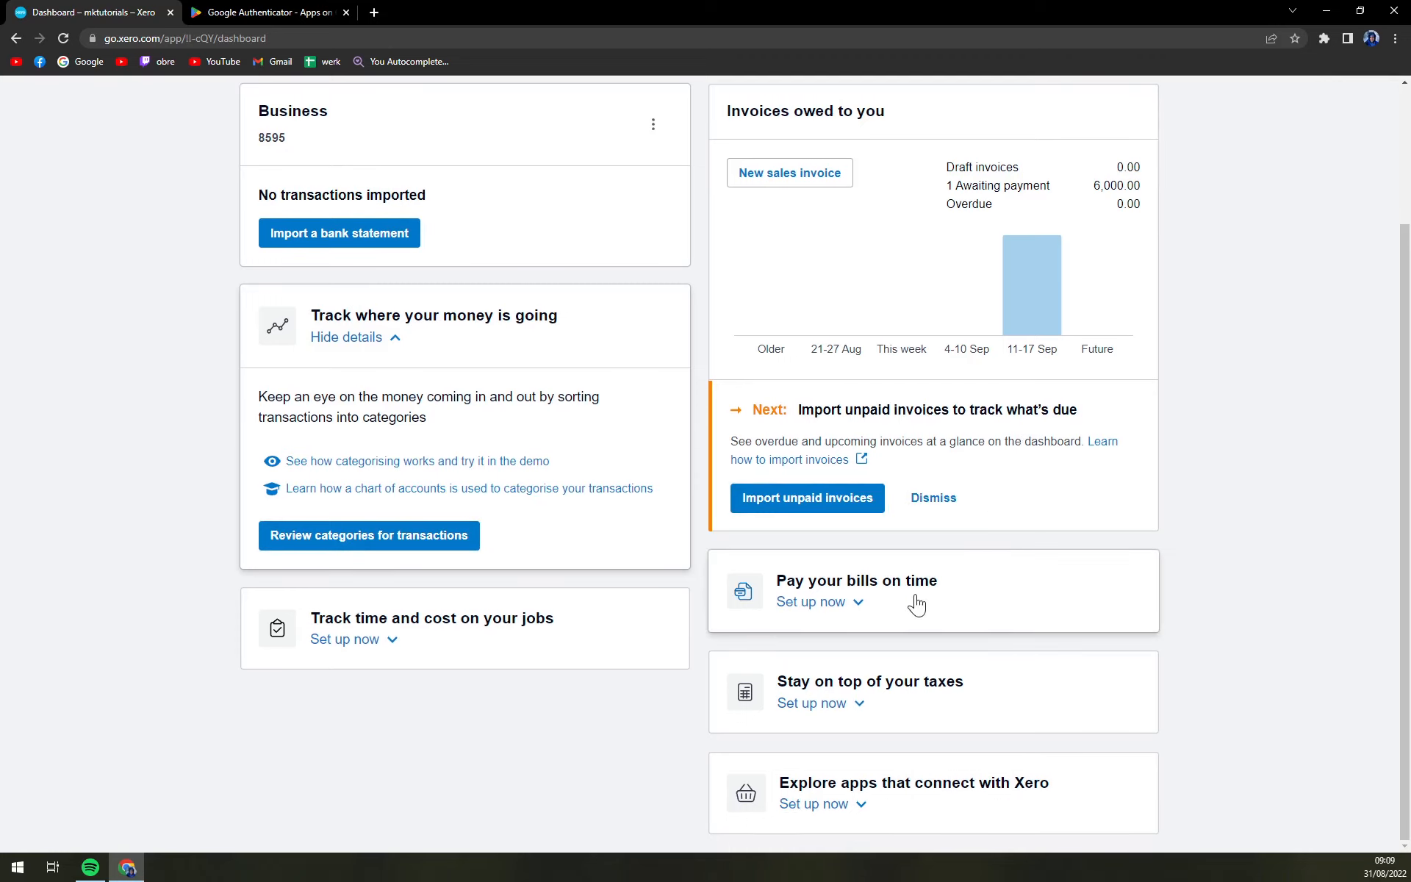
{"action": "left_click", "coordinate": [878, 613]}
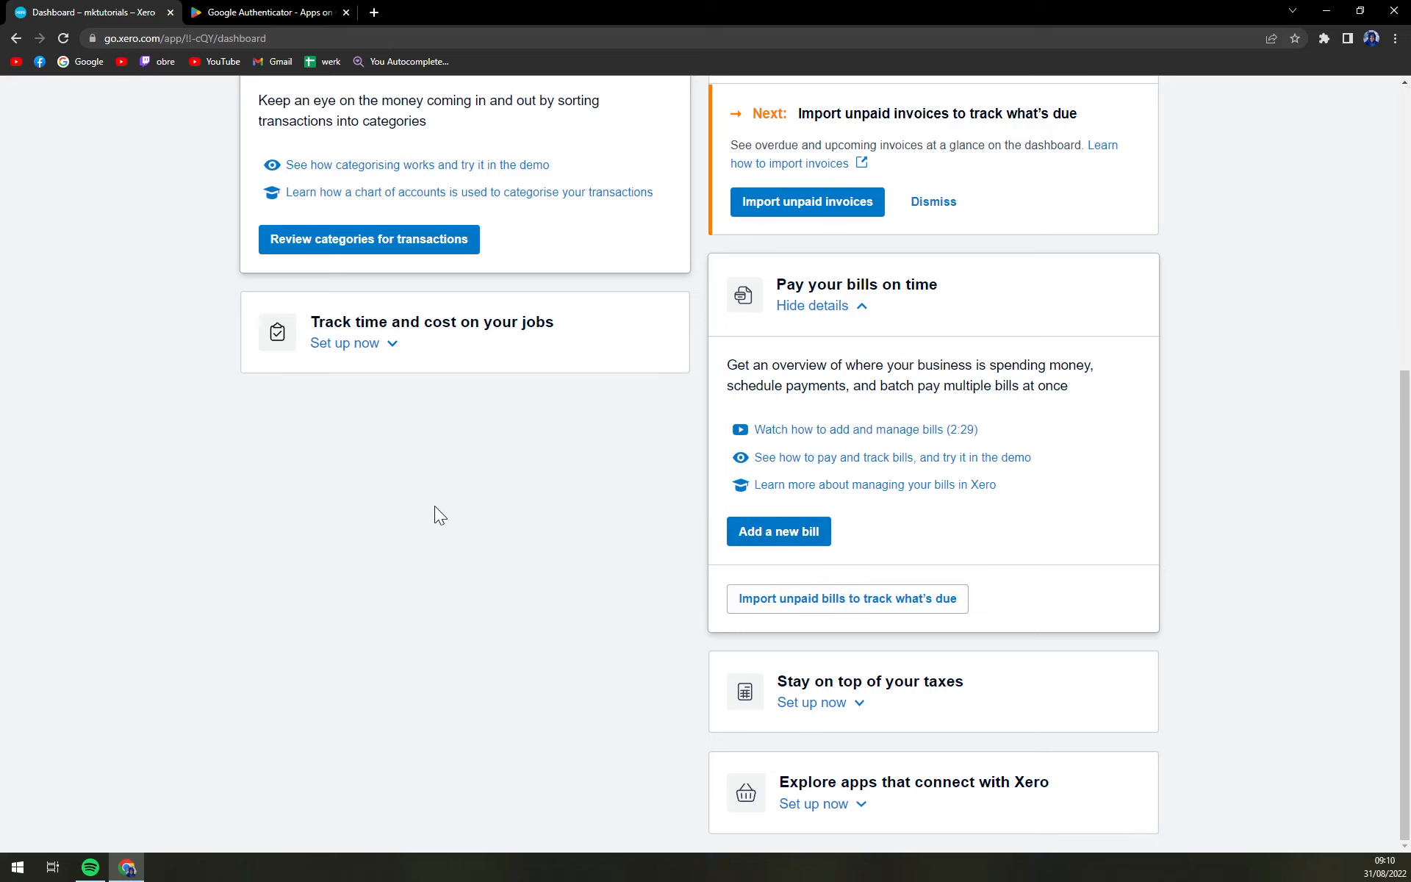
{"action": "scroll", "coordinate": [448, 536], "scroll_direction": "up", "scroll_amount": 6}
{"action": "scroll", "coordinate": [434, 540], "scroll_direction": "down", "scroll_amount": 6}
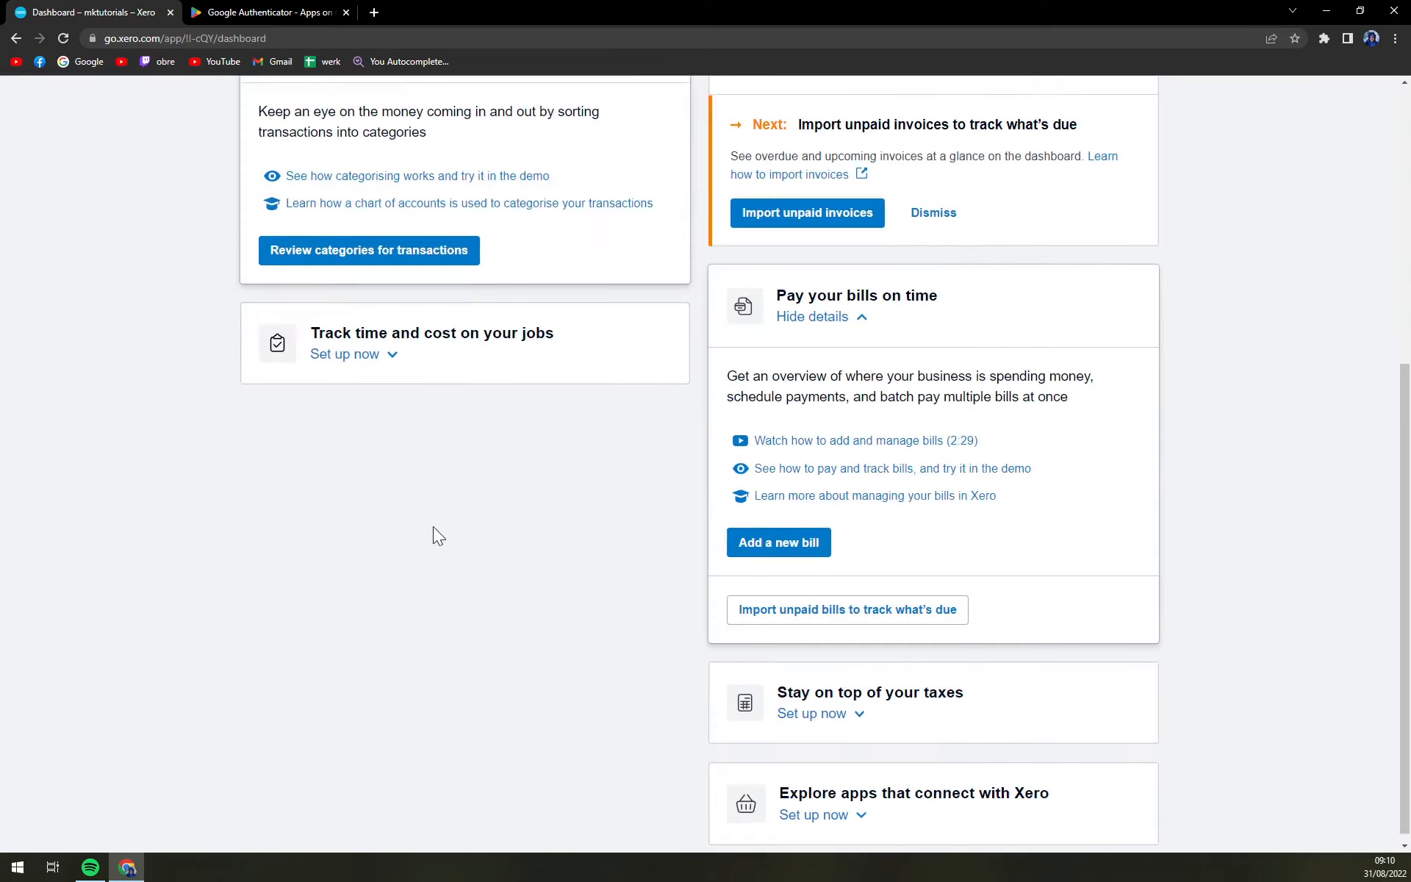
{"action": "scroll", "coordinate": [434, 526], "scroll_direction": "up", "scroll_amount": 6}
- Open the invoices list and check it by the draft, awaiting approval and awaiting payment statuses
{"action": "left_click", "coordinate": [286, 151]}
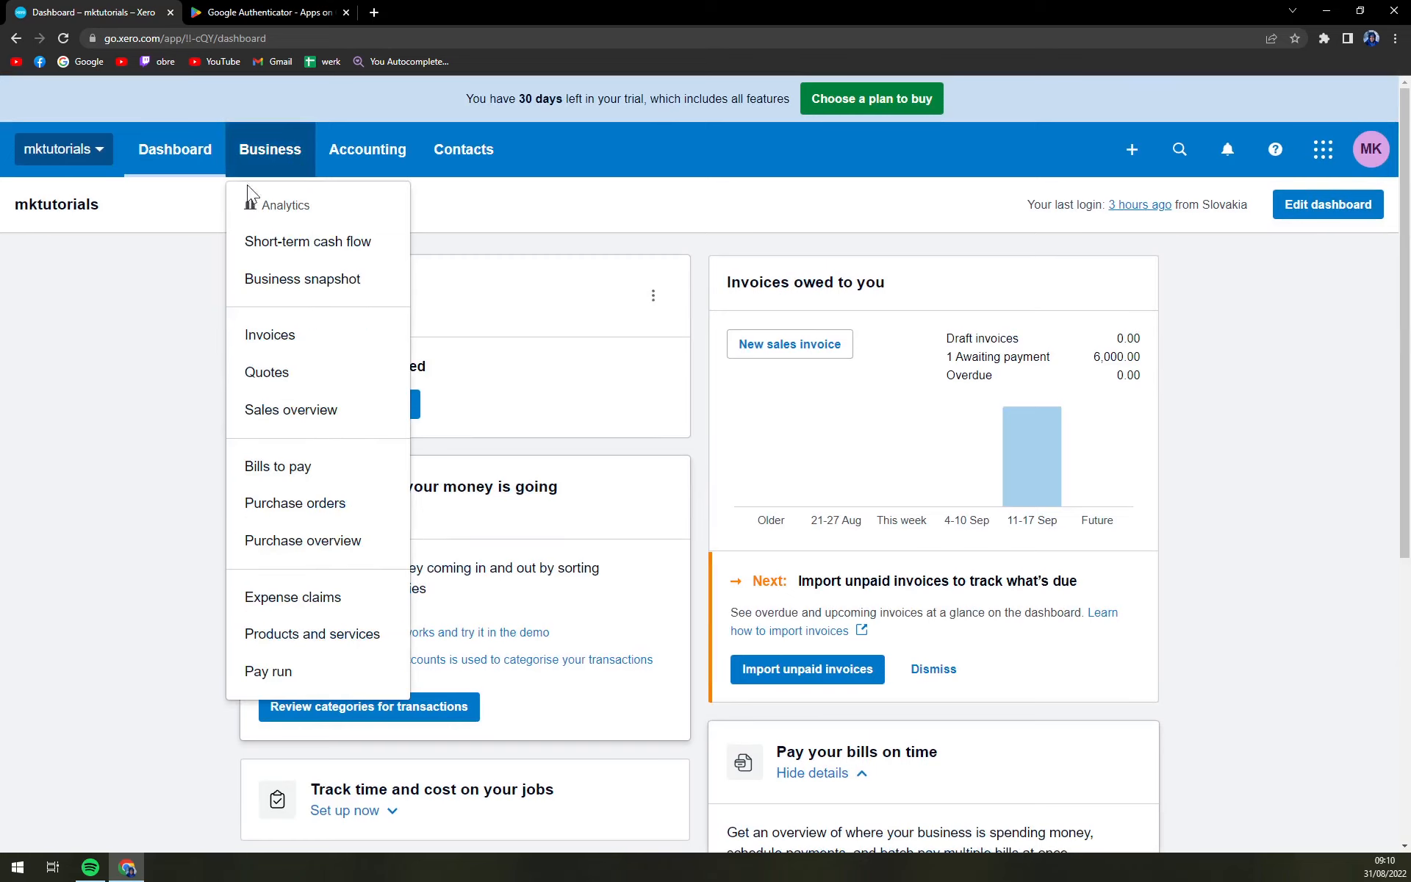
{"action": "left_click", "coordinate": [324, 336]}
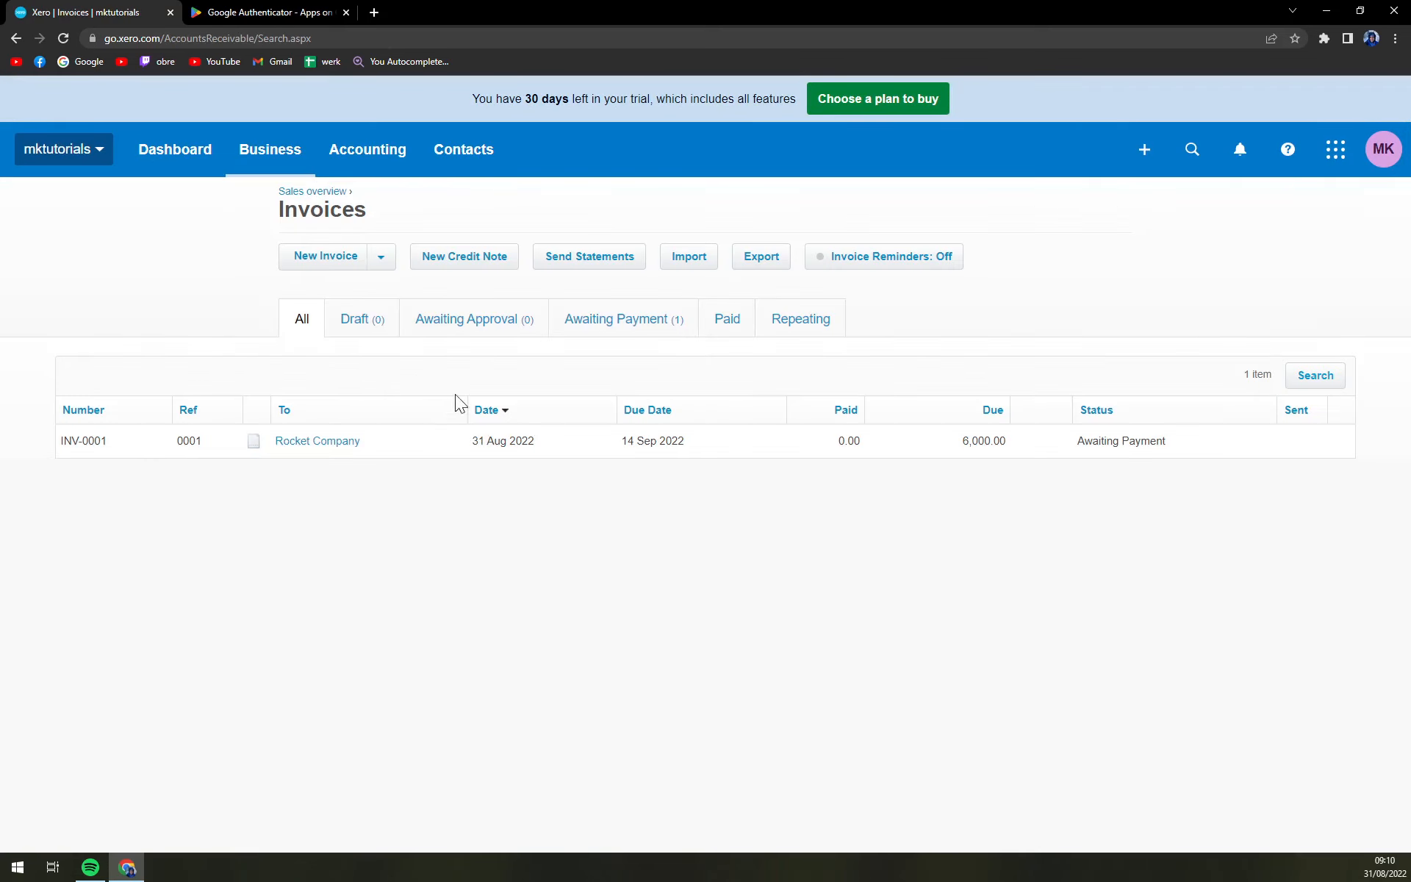
{"action": "left_click", "coordinate": [347, 324]}
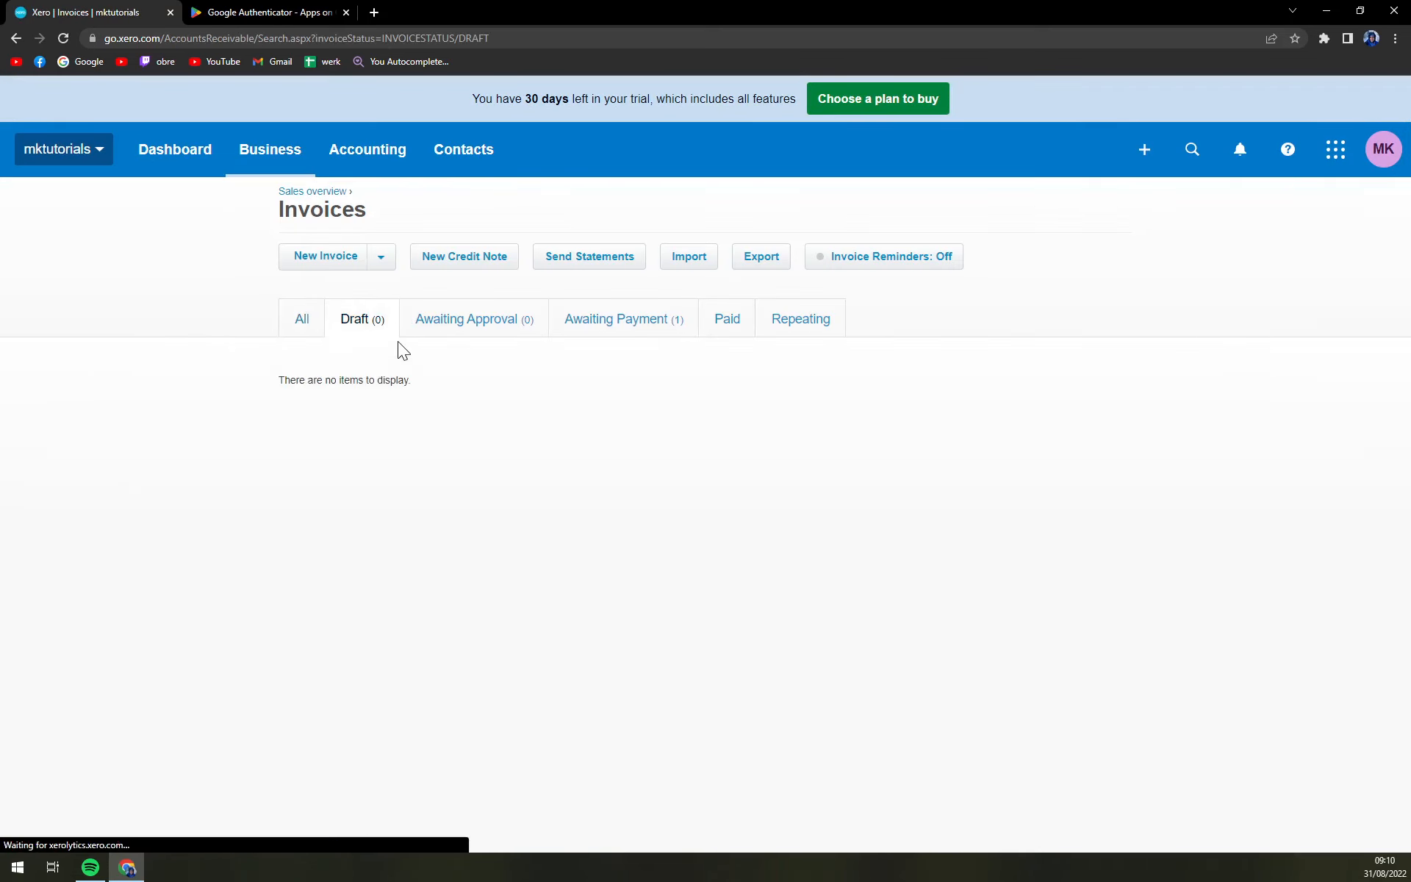
{"action": "left_click", "coordinate": [468, 335]}
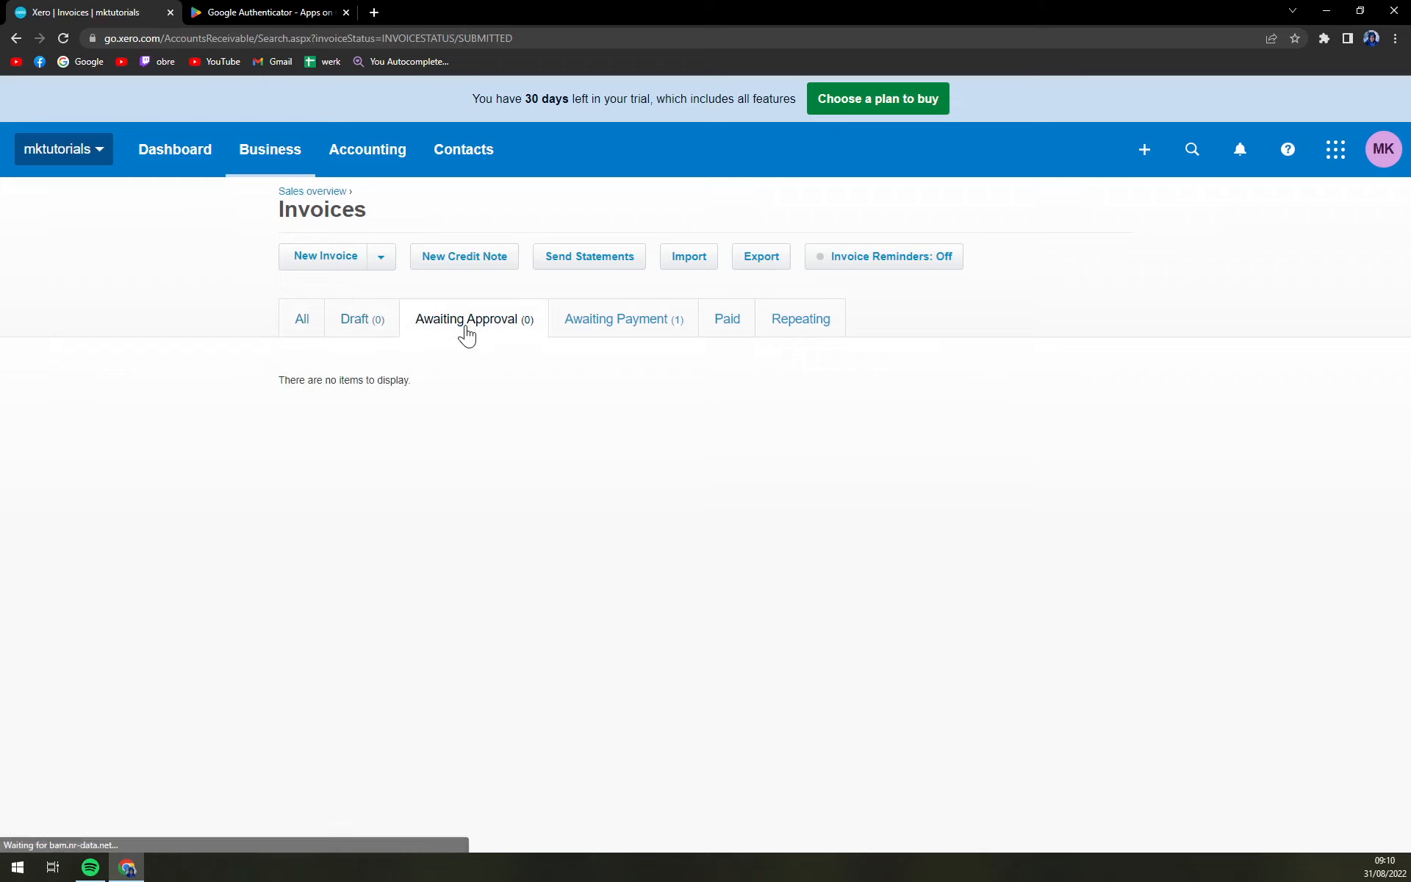
{"action": "left_click", "coordinate": [591, 331]}
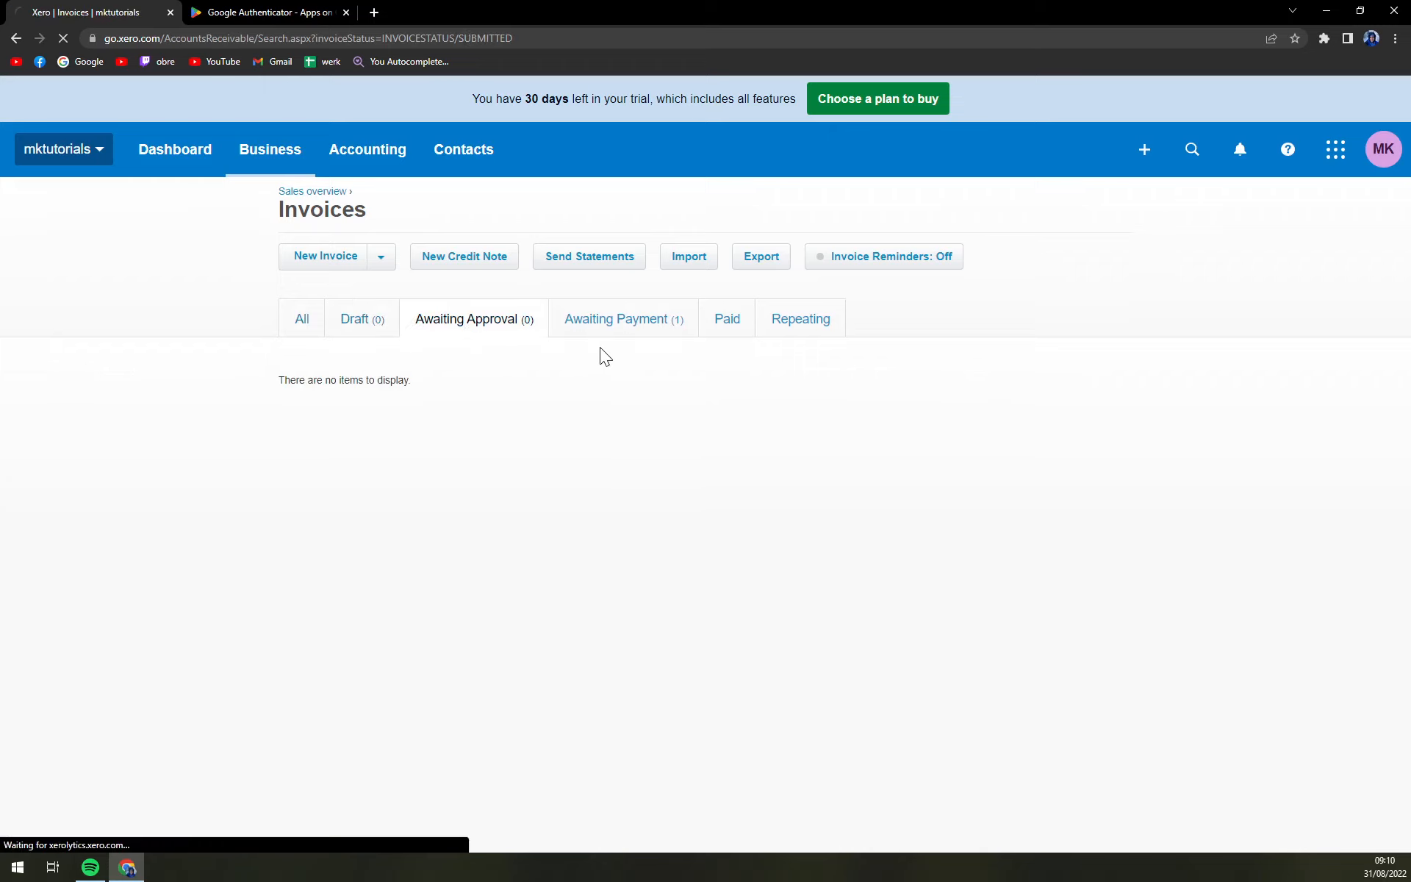
{"action": "left_click", "coordinate": [744, 335]}
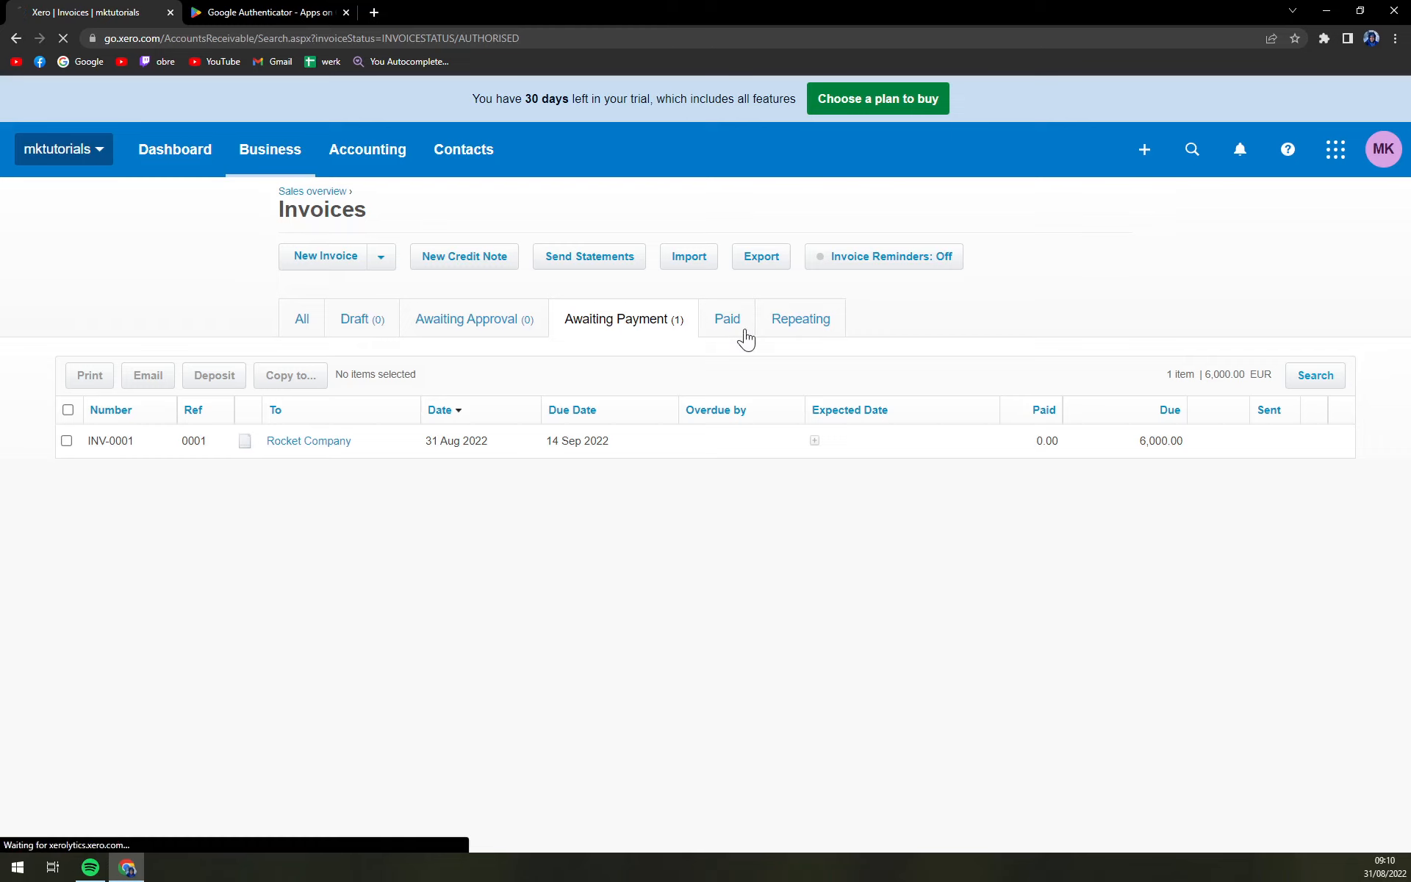
{"action": "left_click", "coordinate": [641, 321]}
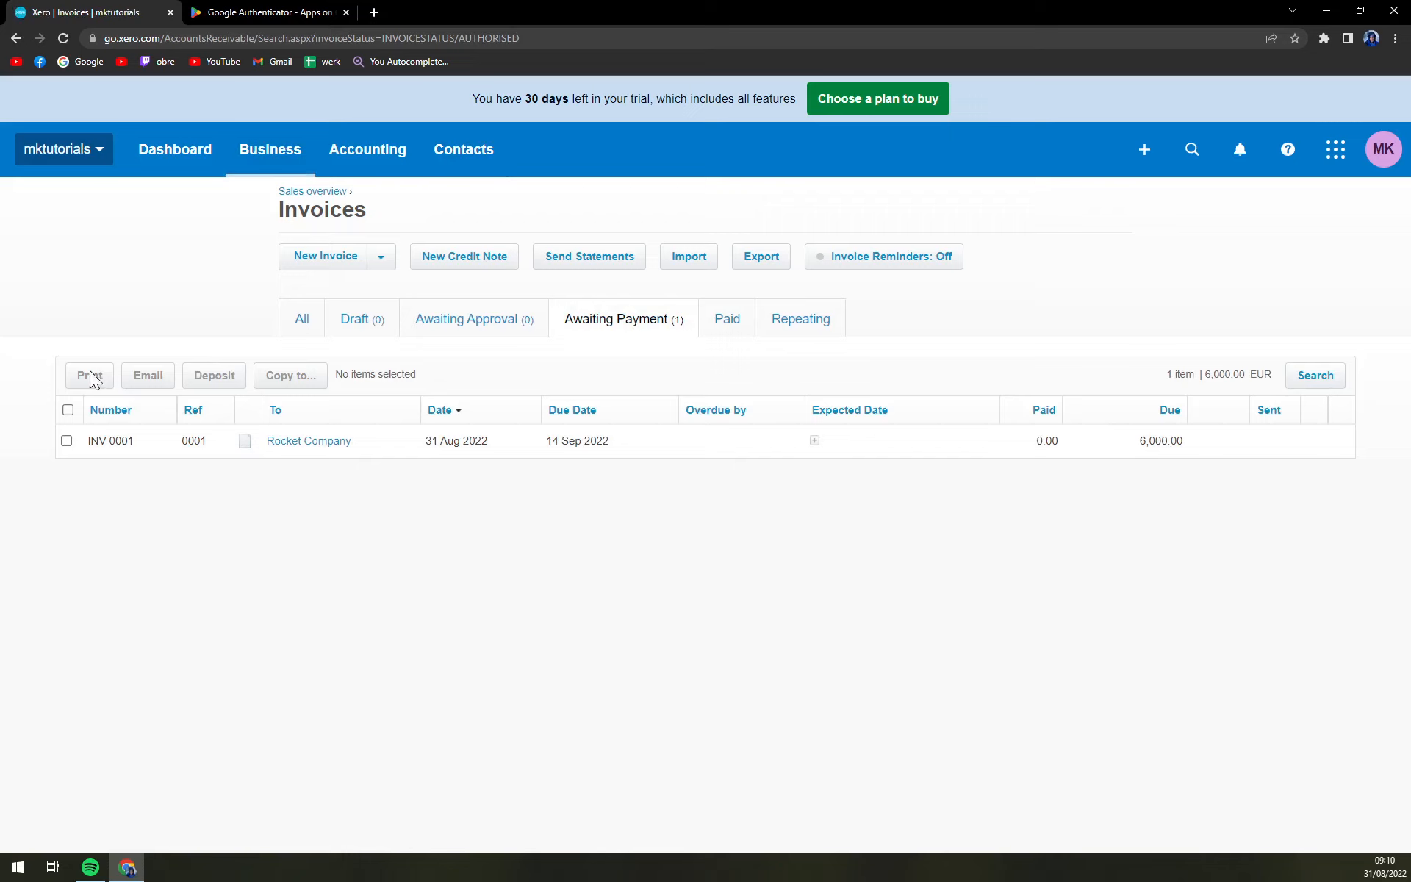
- Open the list of all contacts and go through its four-part introduction to the end
{"action": "left_click", "coordinate": [408, 162]}
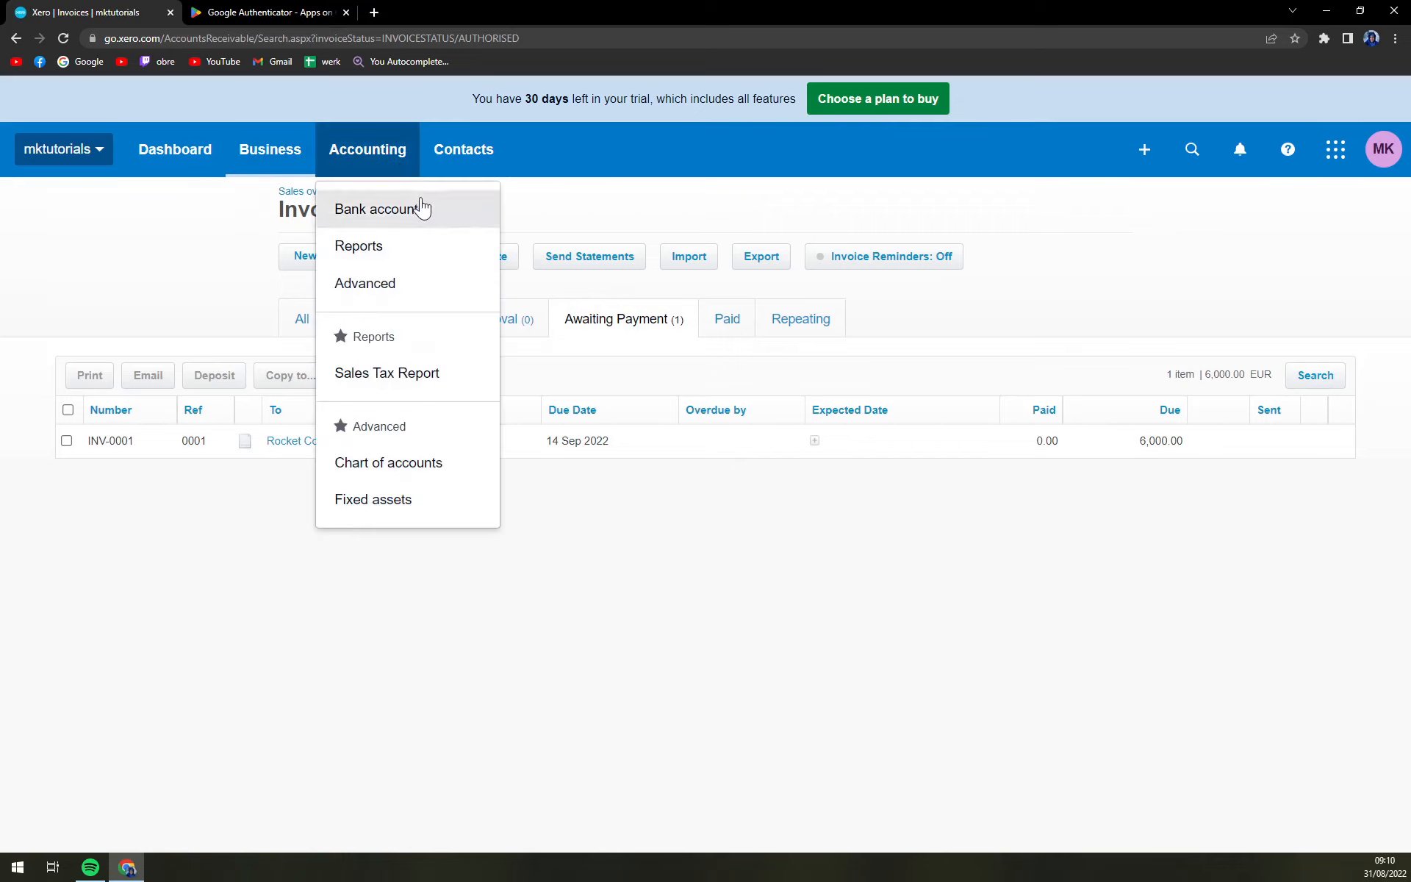
{"action": "left_click", "coordinate": [434, 174]}
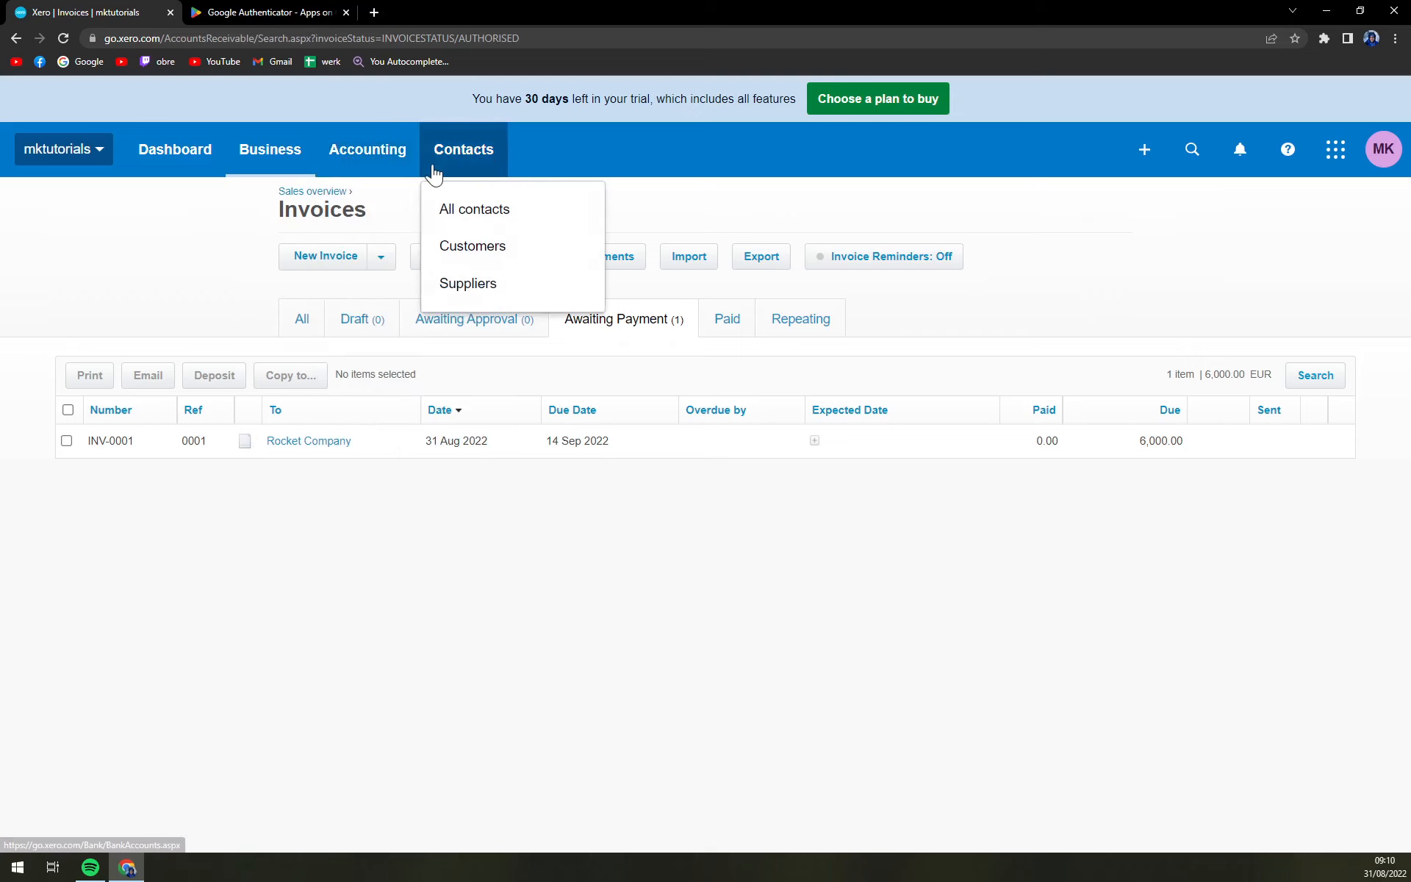
{"action": "left_click", "coordinate": [507, 211]}
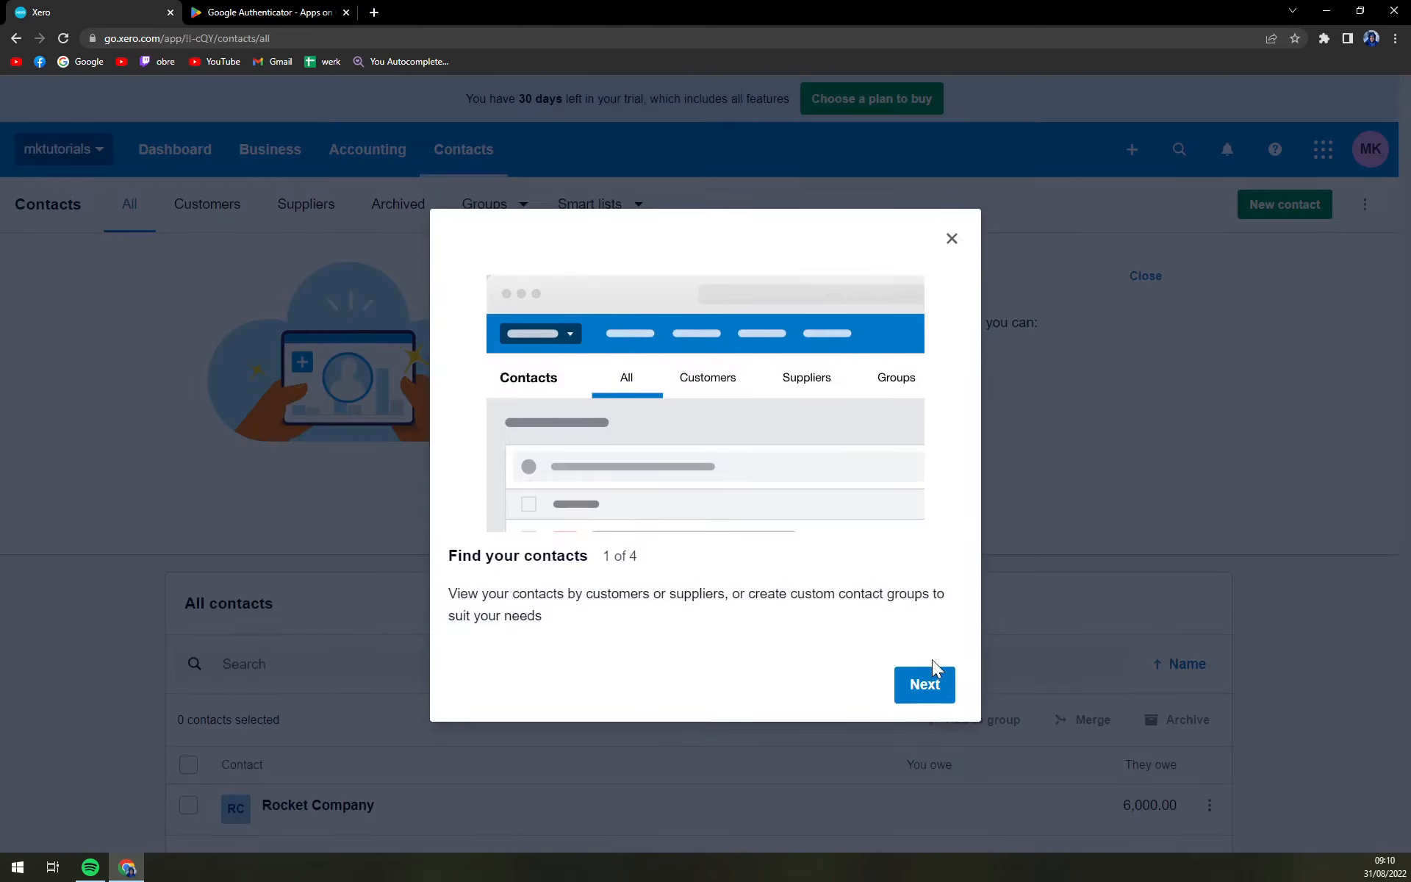
{"action": "left_click", "coordinate": [927, 677]}
{"action": "left_click", "coordinate": [926, 682]}
{"action": "left_click", "coordinate": [920, 684]}
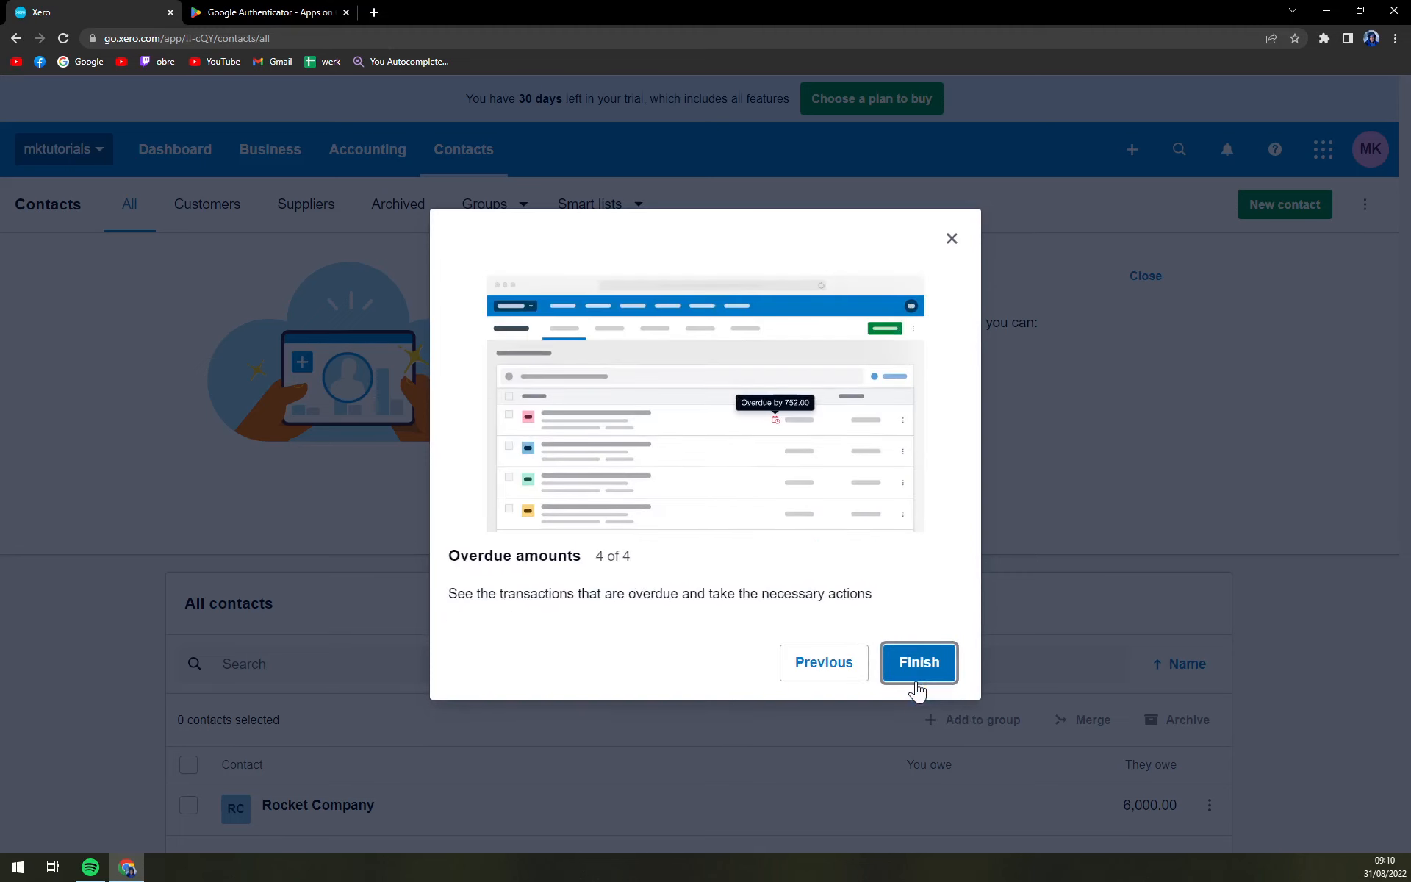
{"action": "left_click", "coordinate": [919, 678]}
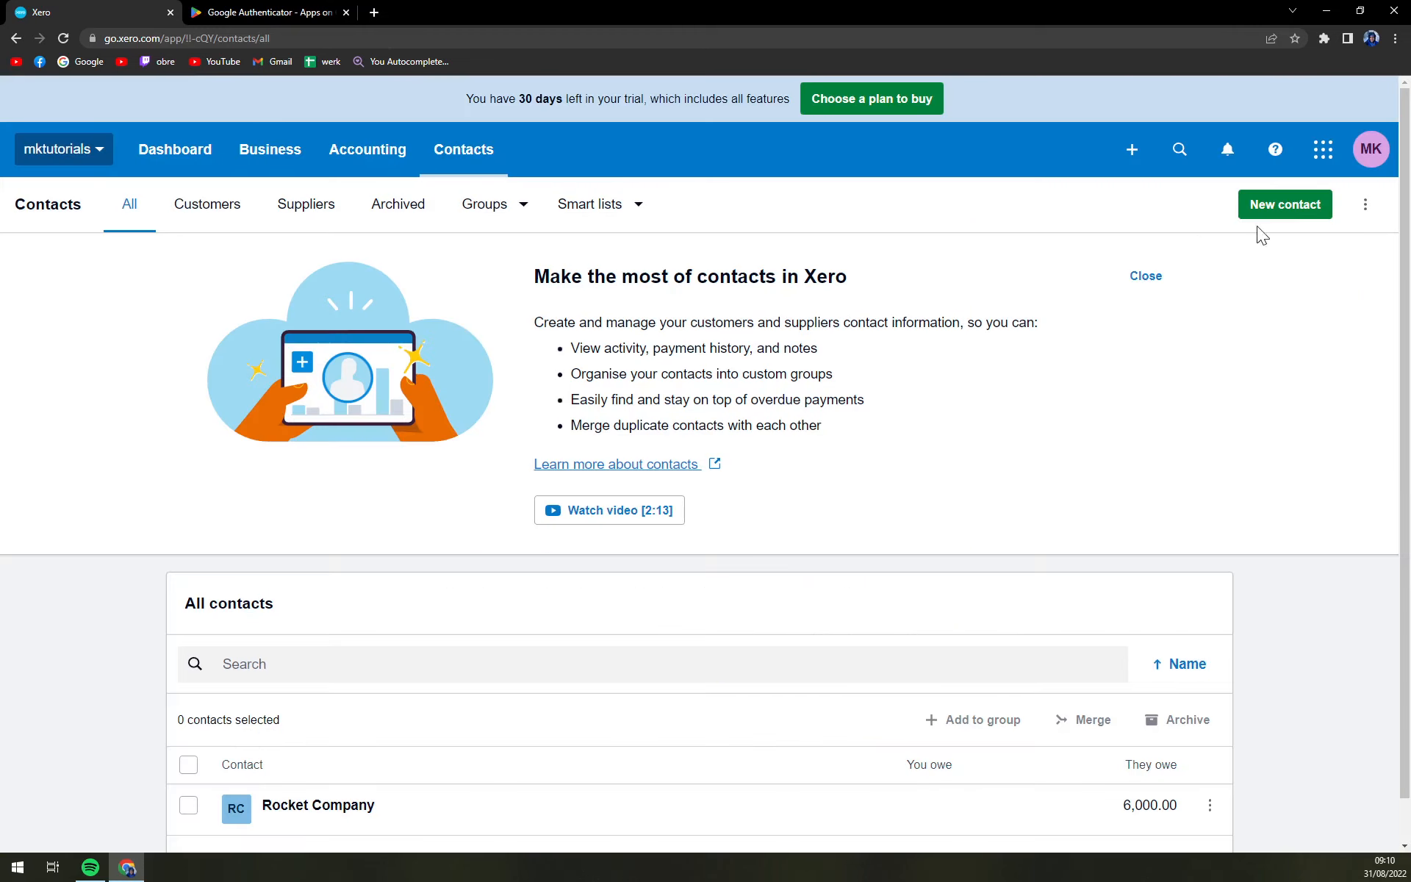
- Open a blank new contact form, dismiss its introductory tour and look over the contact detail fields
{"action": "left_click", "coordinate": [1271, 213]}
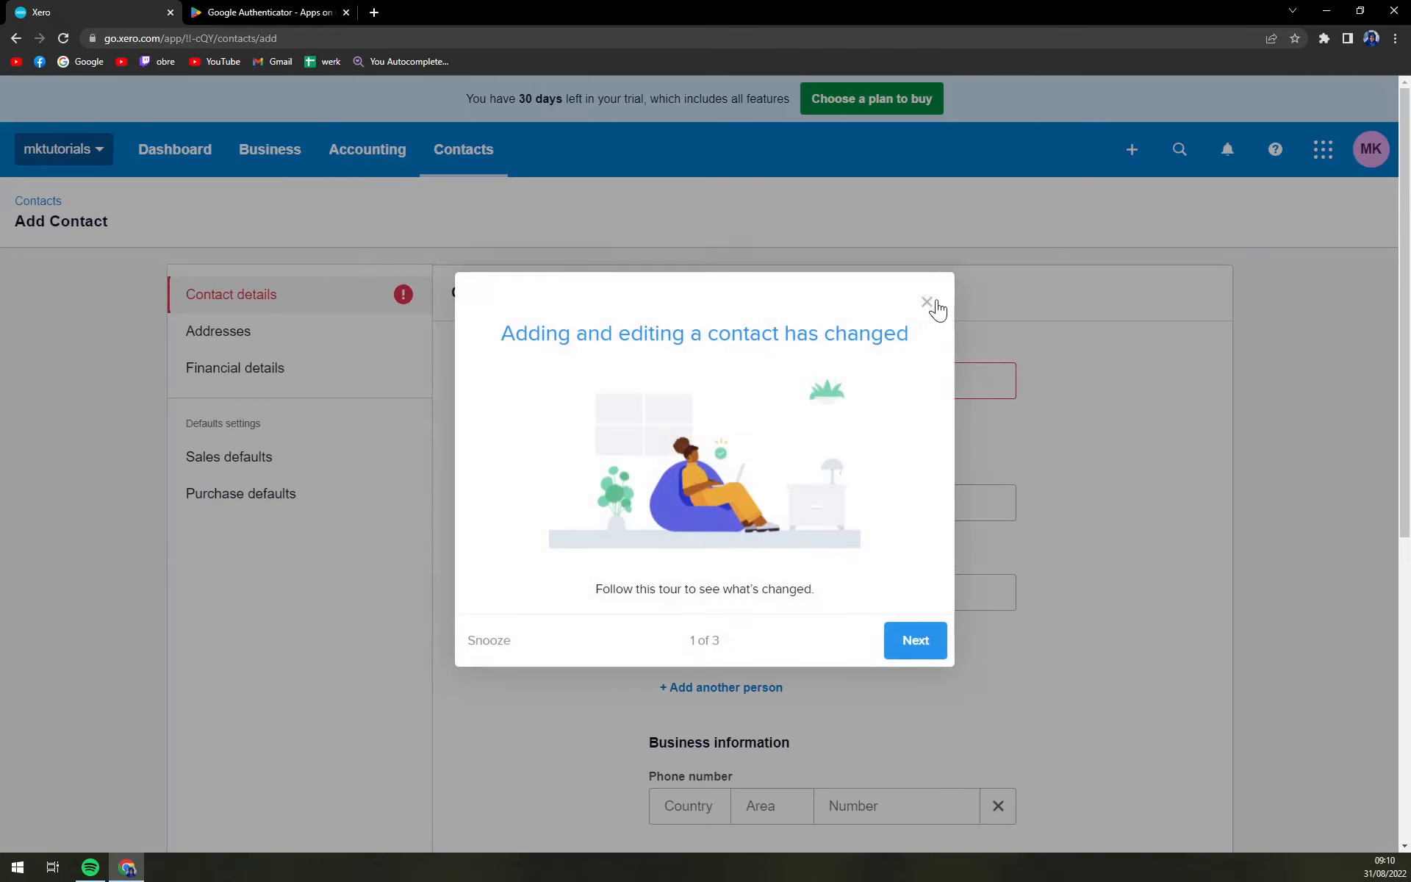
{"action": "left_click", "coordinate": [932, 308]}
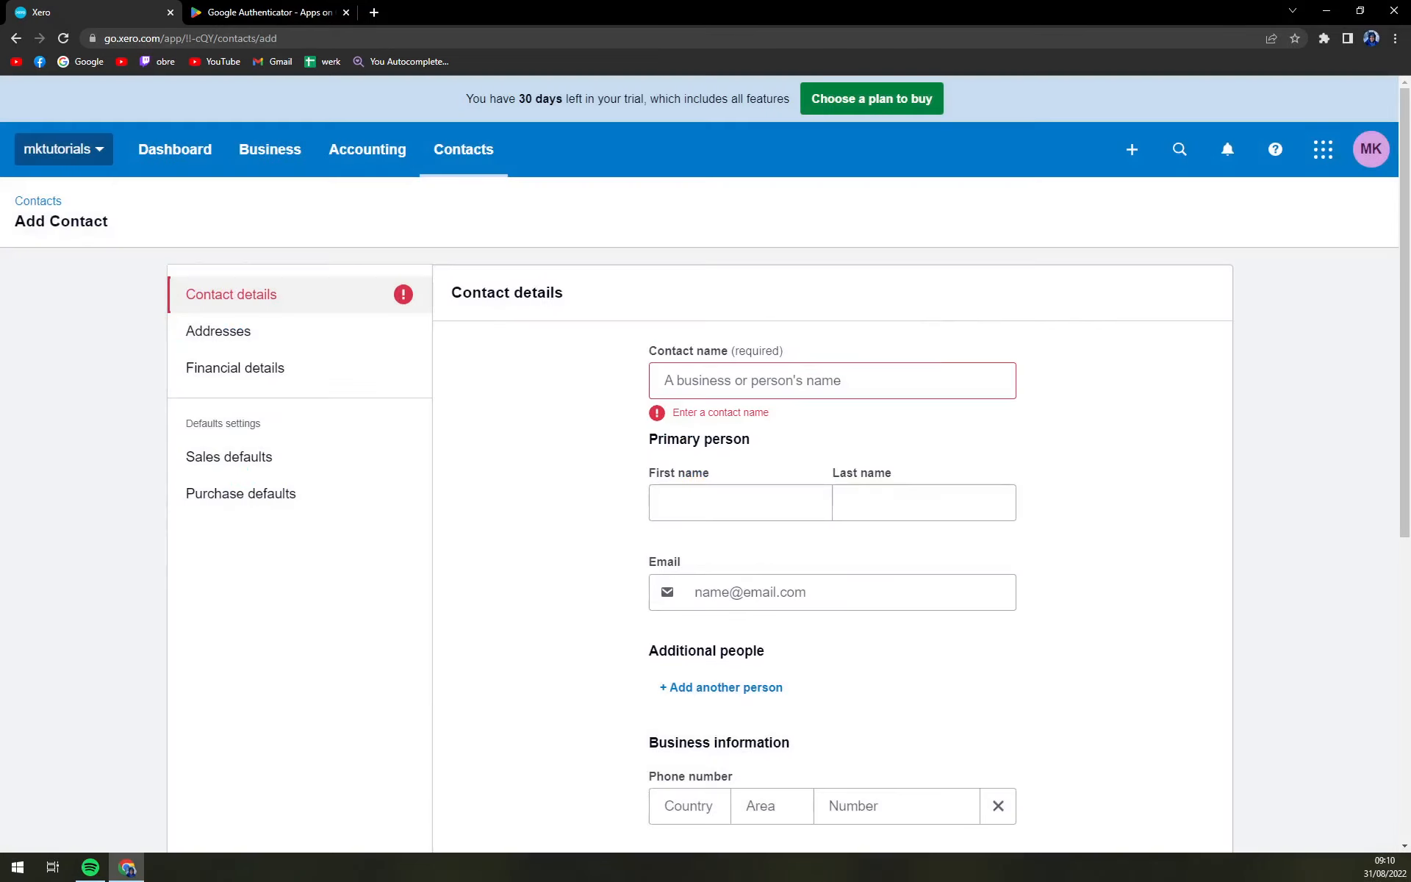
{"action": "scroll", "coordinate": [938, 529], "scroll_direction": "down", "scroll_amount": 3}
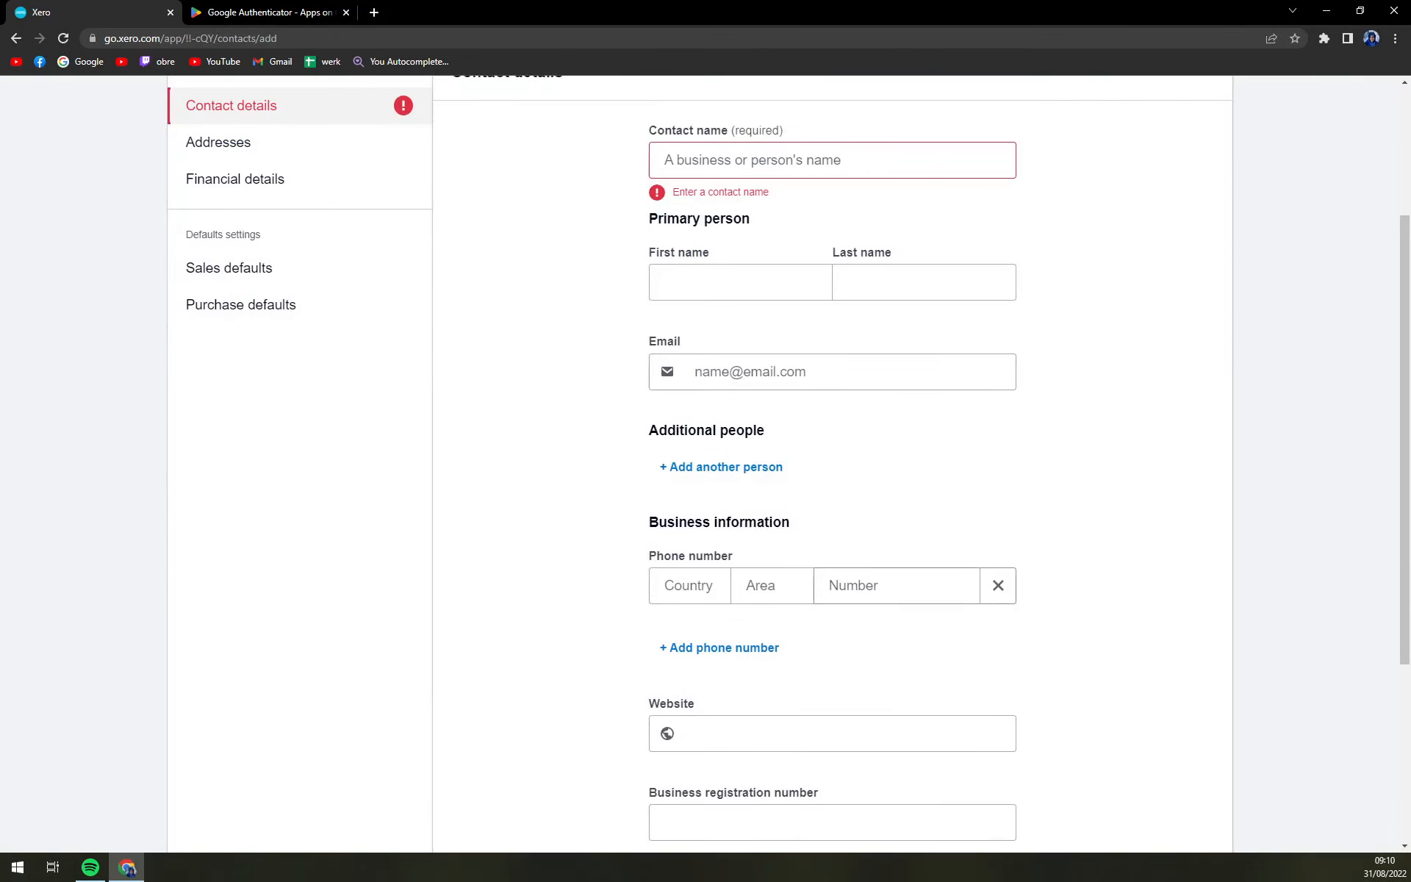
{"action": "scroll", "coordinate": [841, 576], "scroll_direction": "down", "scroll_amount": 4}
{"action": "scroll", "coordinate": [835, 579], "scroll_direction": "up", "scroll_amount": 8}
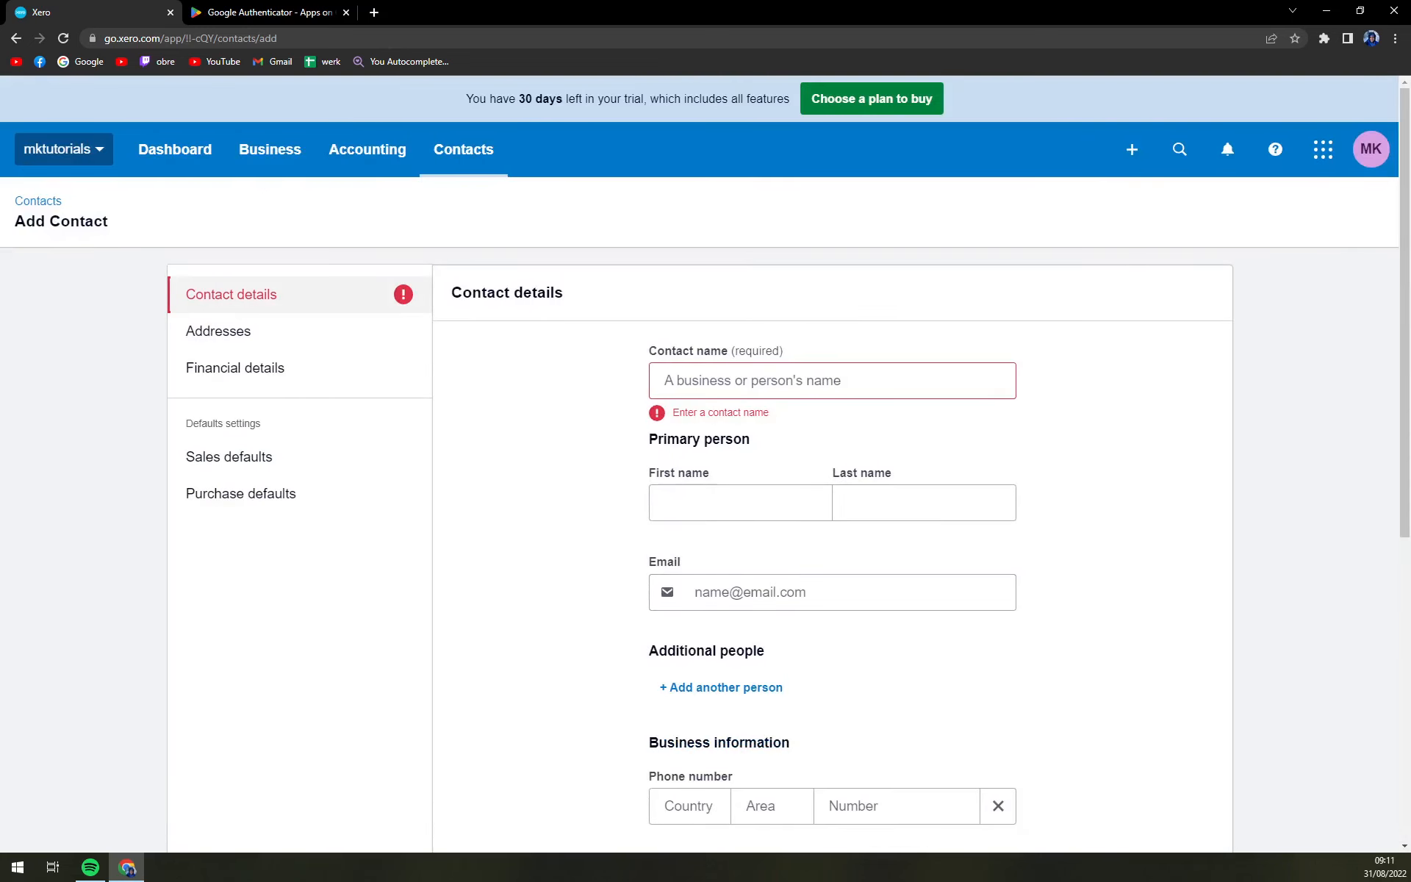
- Return to the dashboard and examine the create-new options, search, notifications, help and connected apps
{"action": "left_click", "coordinate": [168, 162]}
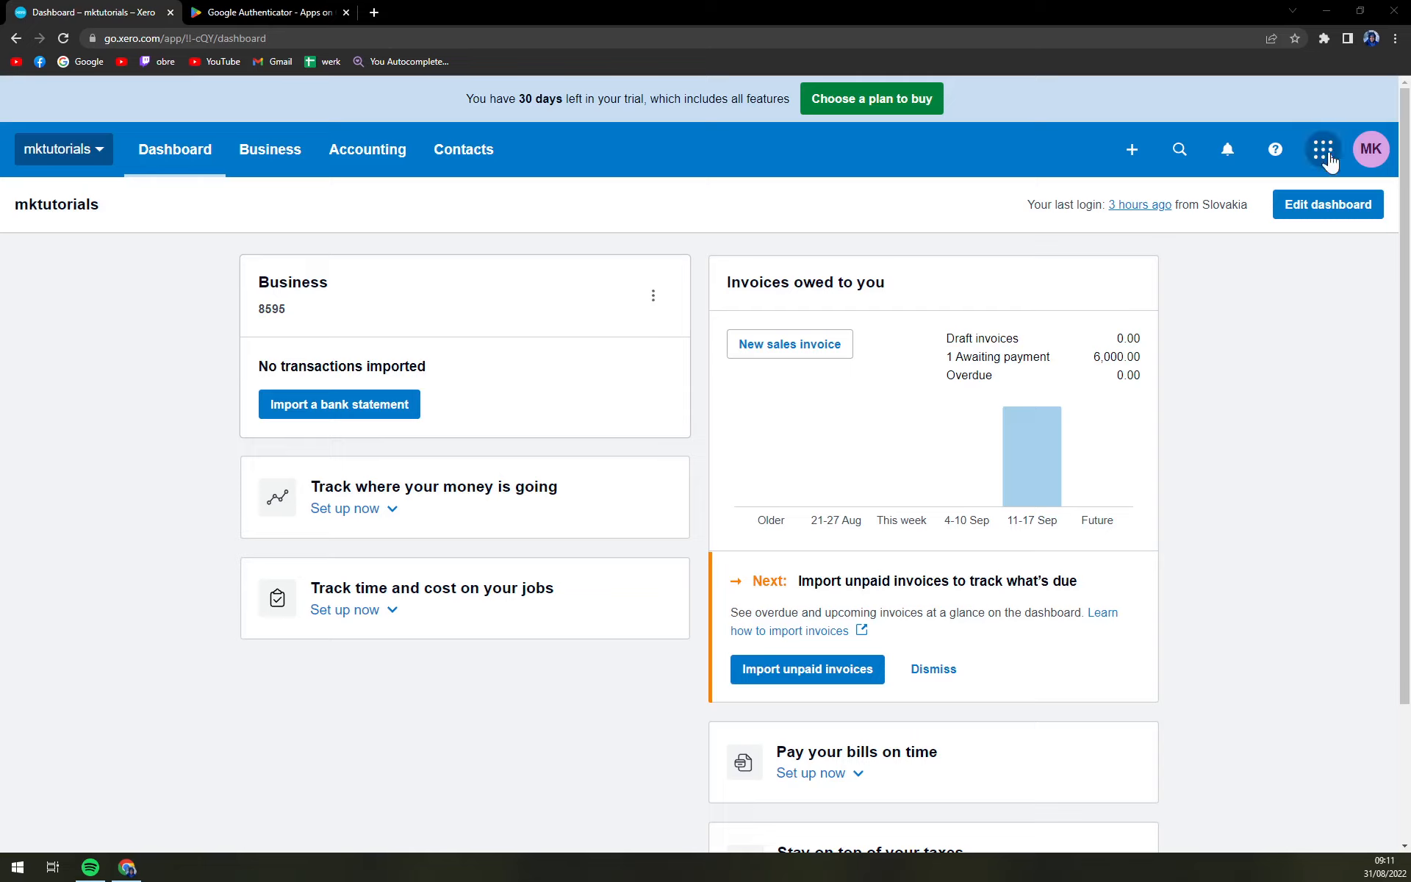
{"action": "left_click", "coordinate": [1140, 157]}
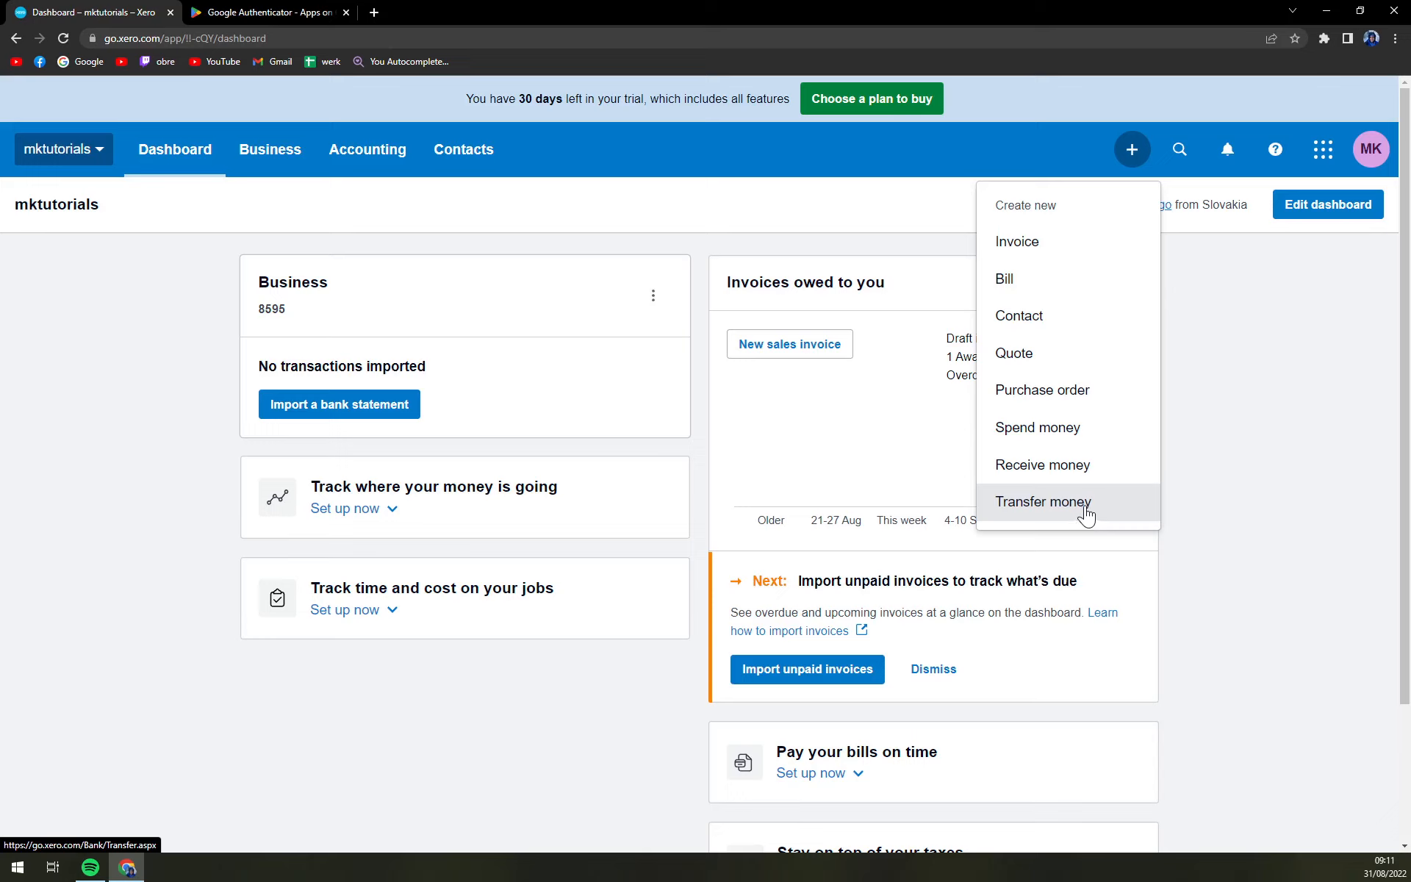
{"action": "left_click", "coordinate": [1180, 156]}
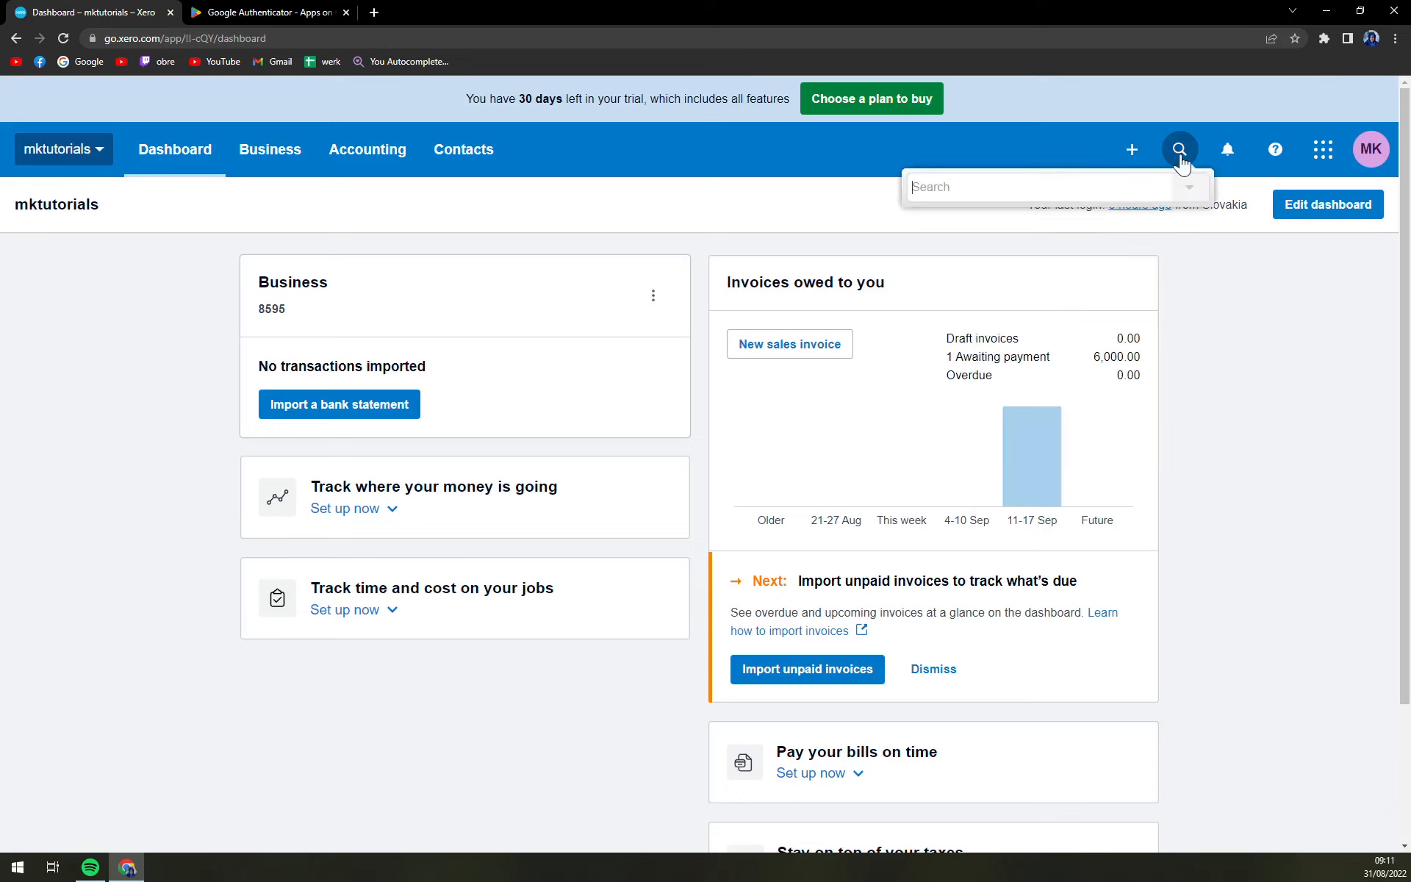
{"action": "left_click", "coordinate": [1228, 153]}
{"action": "left_click", "coordinate": [1275, 153]}
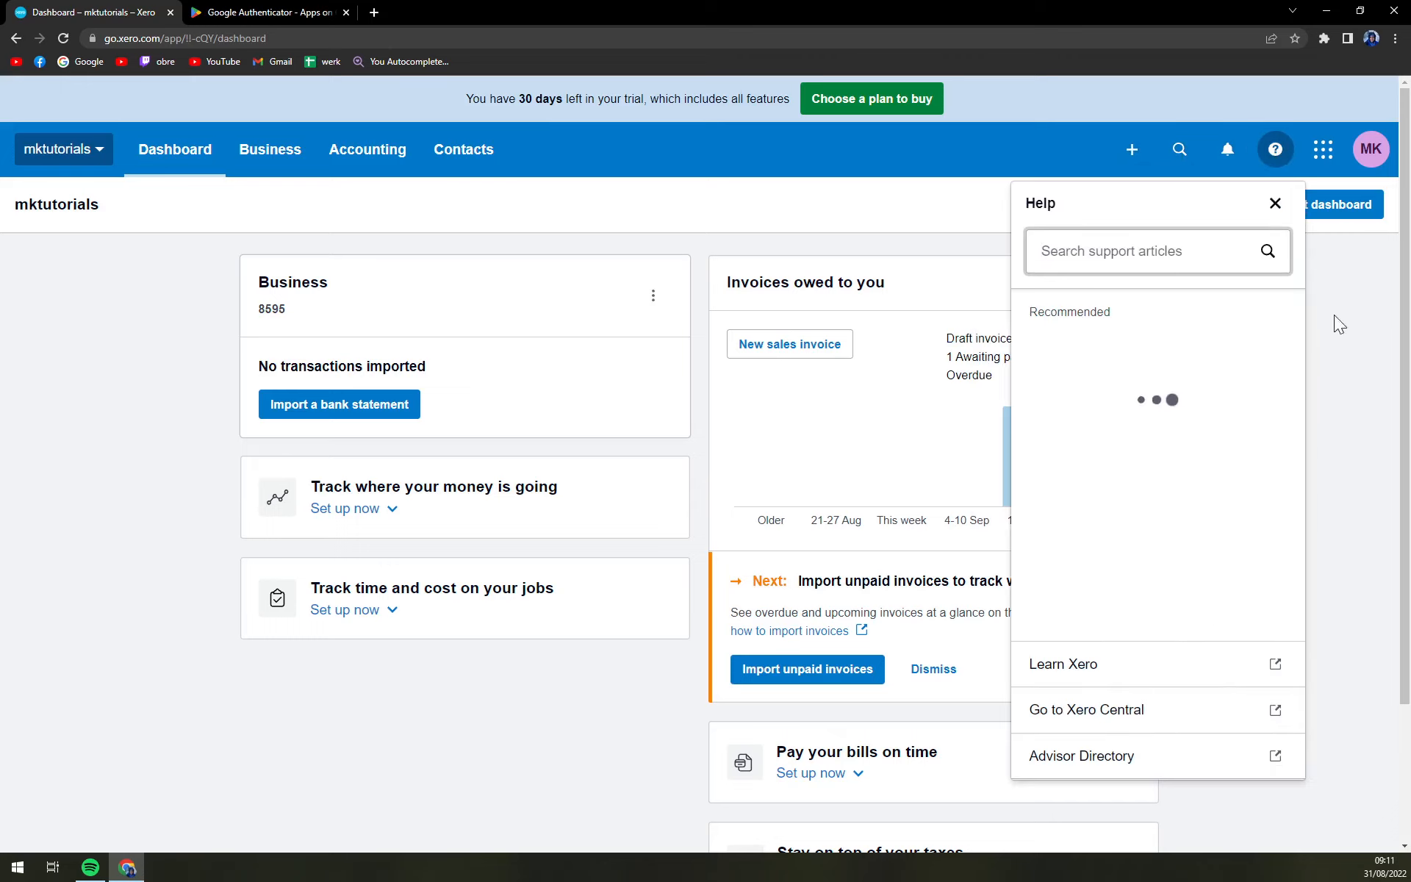
{"action": "left_click", "coordinate": [1276, 203]}
{"action": "left_click", "coordinate": [1321, 153]}
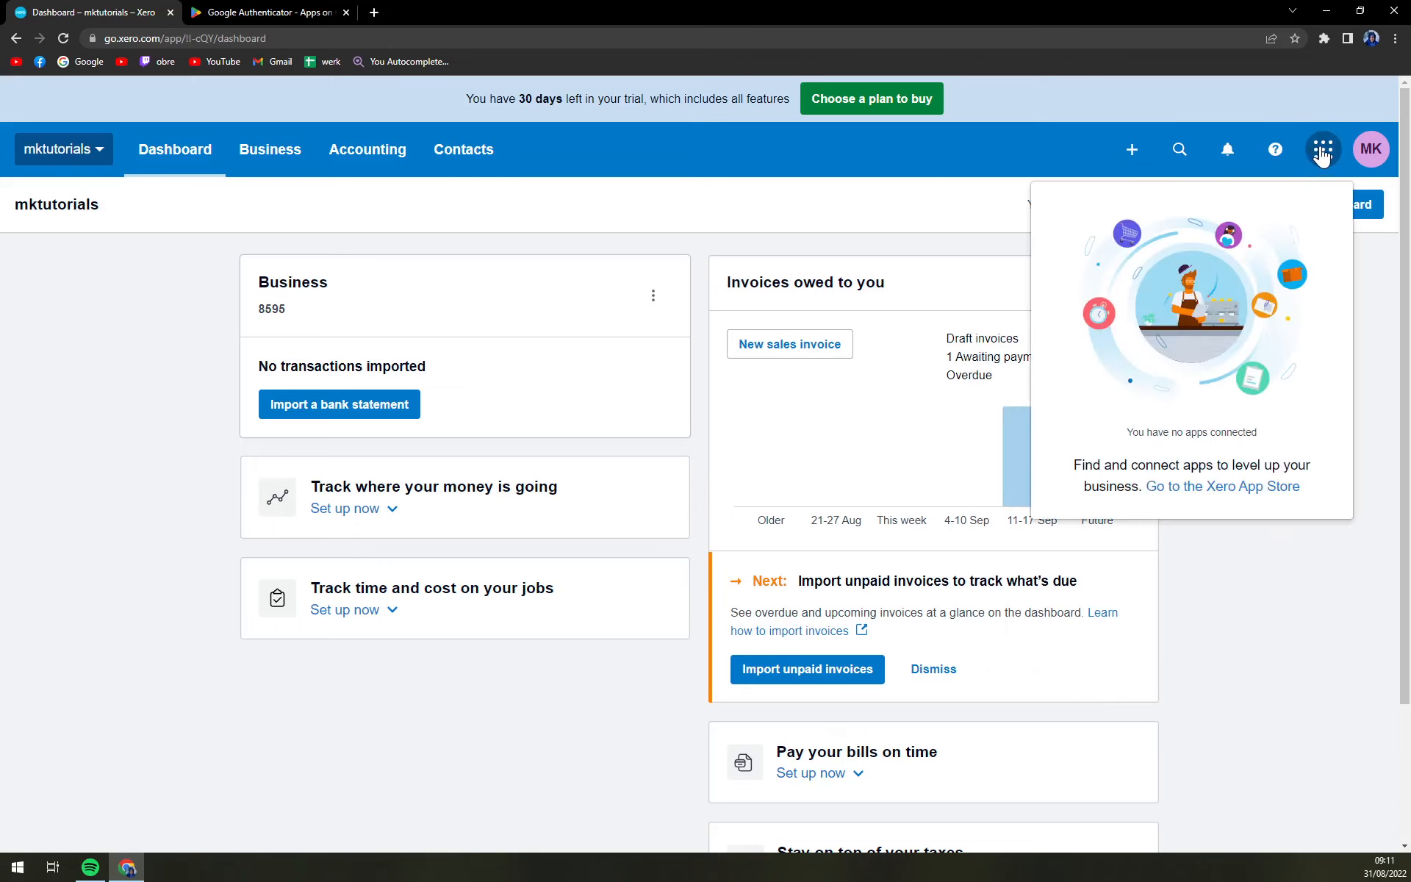
- Review the My Xero account pages covering profile settings, subscriptions and billing accounts
{"action": "left_click", "coordinate": [1371, 151]}
{"action": "left_click", "coordinate": [1381, 160]}
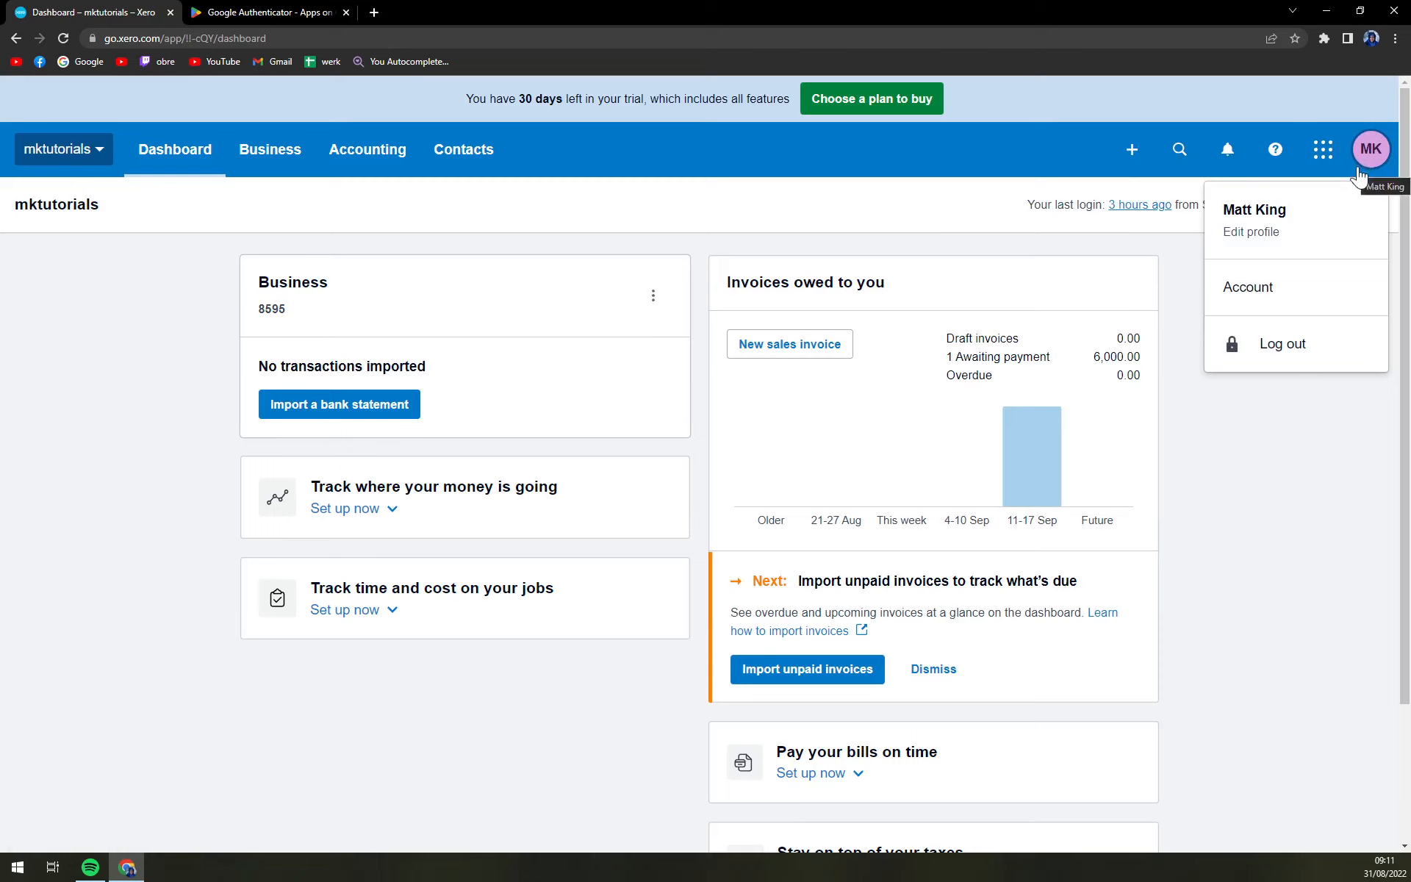
{"action": "left_click", "coordinate": [1252, 234]}
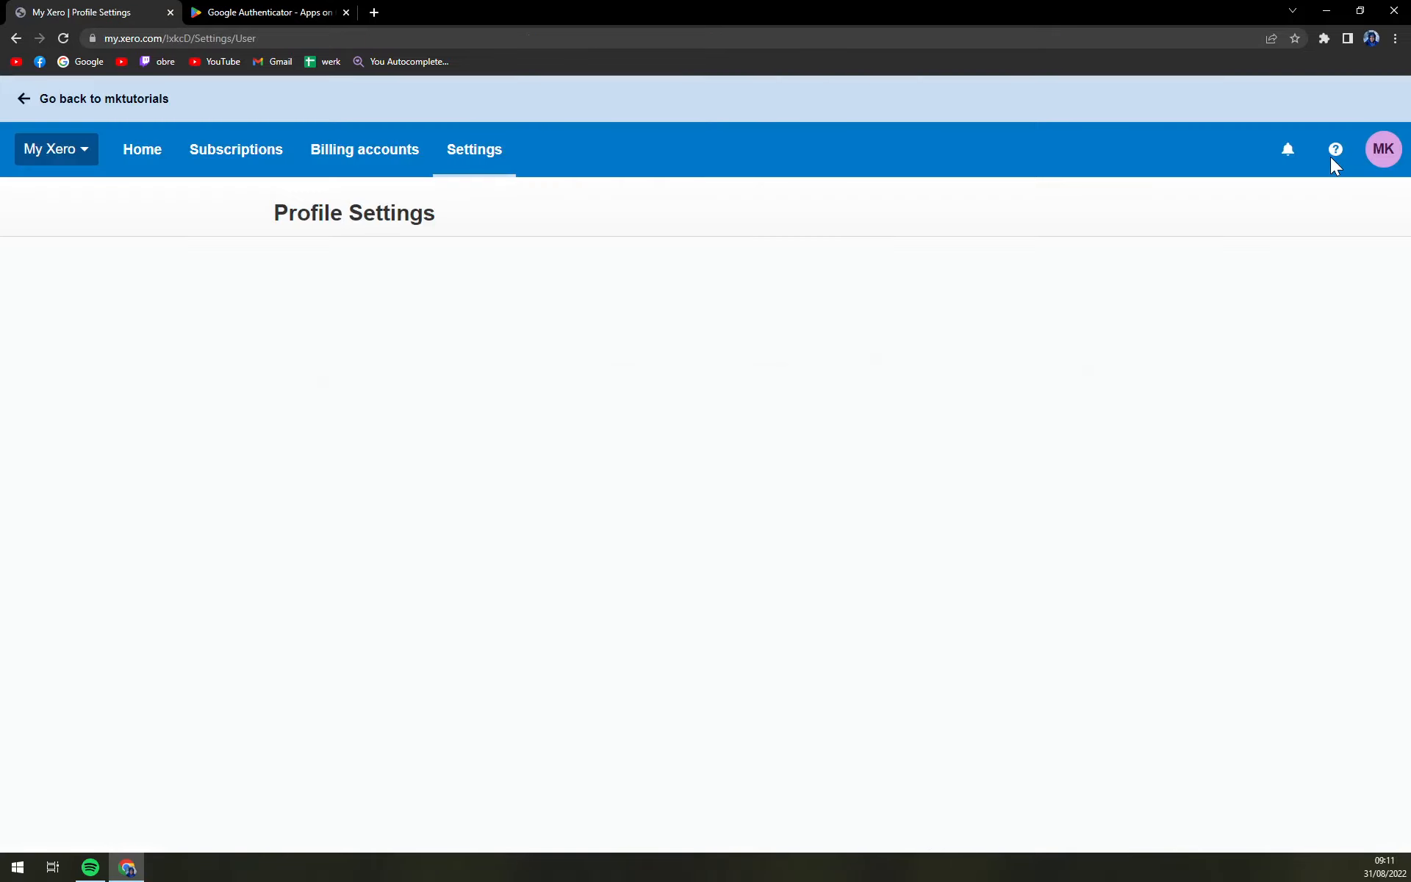
{"action": "scroll", "coordinate": [419, 565], "scroll_direction": "down", "scroll_amount": 4}
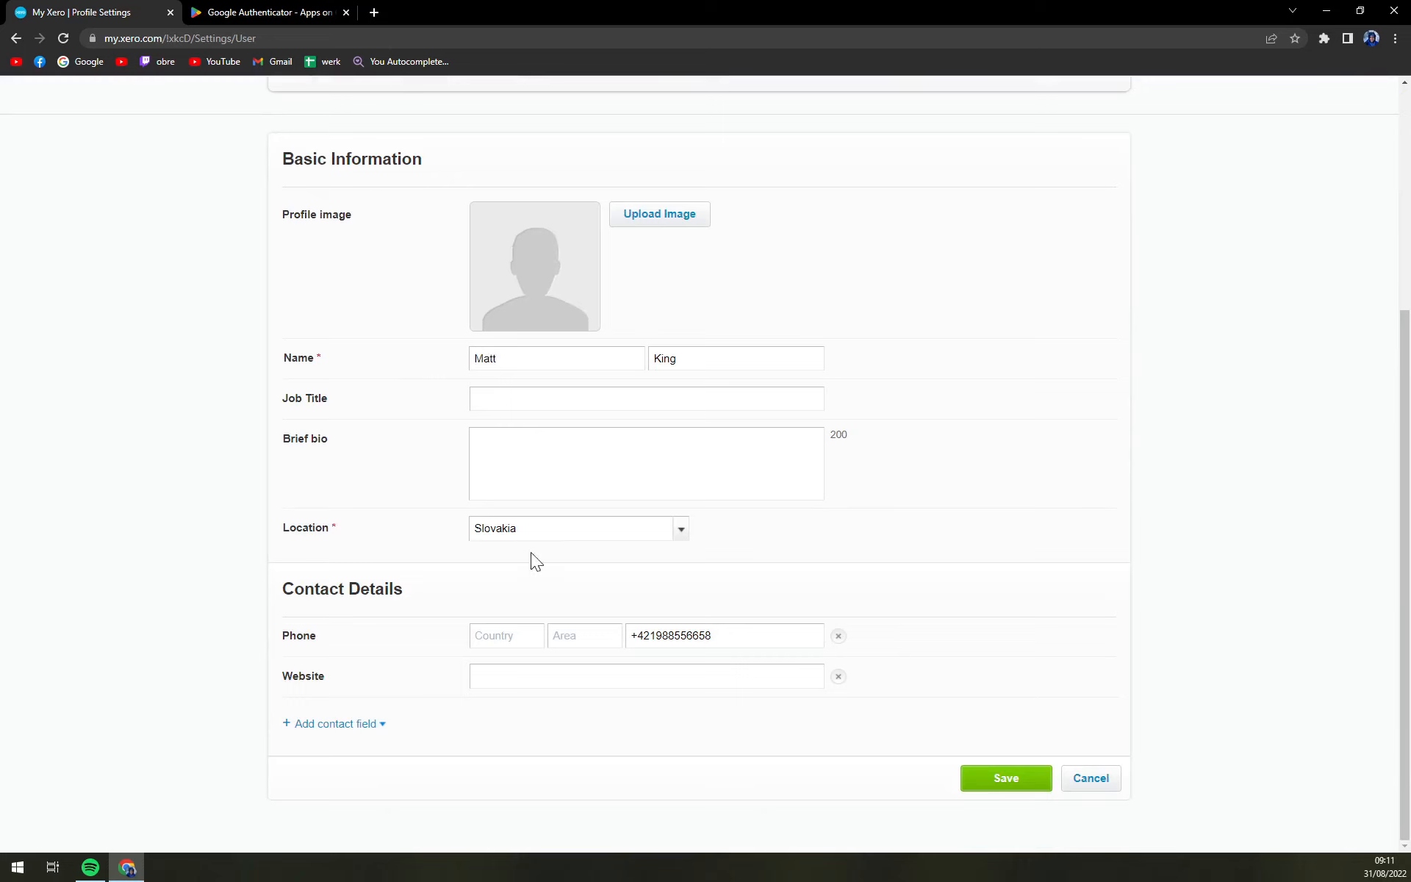
{"action": "scroll", "coordinate": [481, 727], "scroll_direction": "up", "scroll_amount": 4}
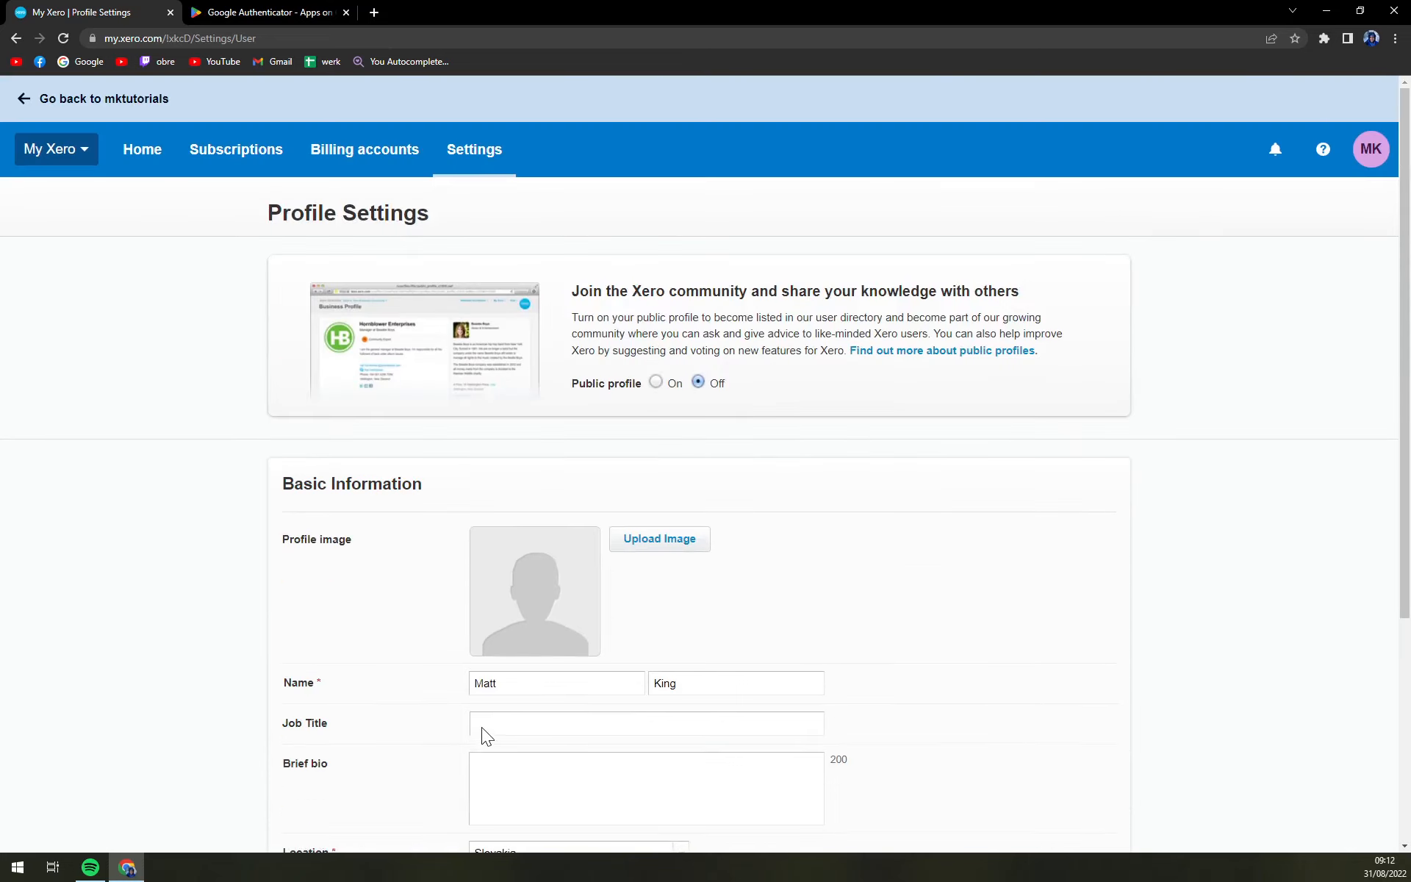
{"action": "left_click", "coordinate": [212, 148]}
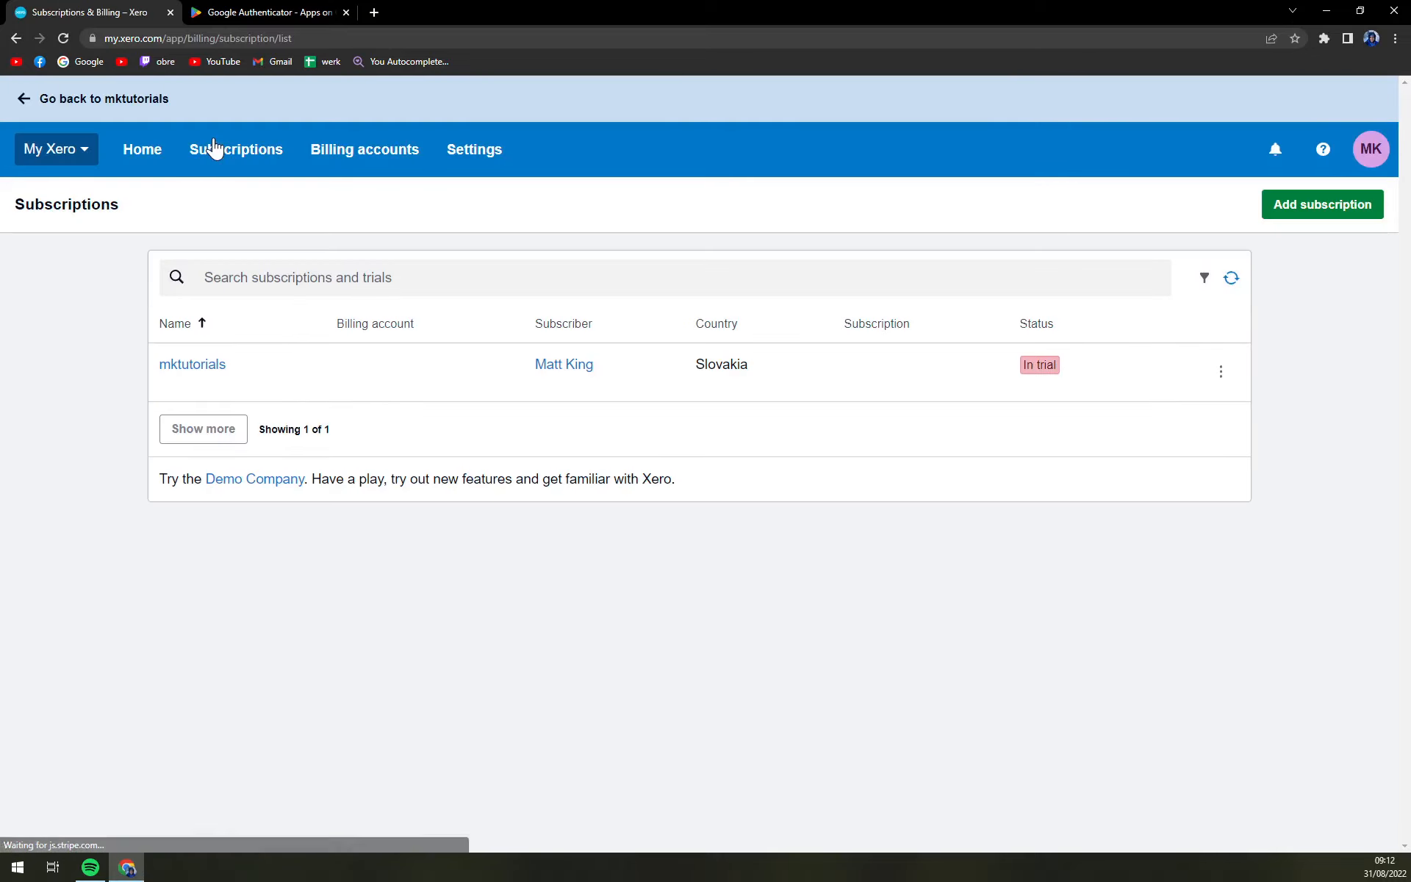
{"action": "left_click", "coordinate": [335, 164]}
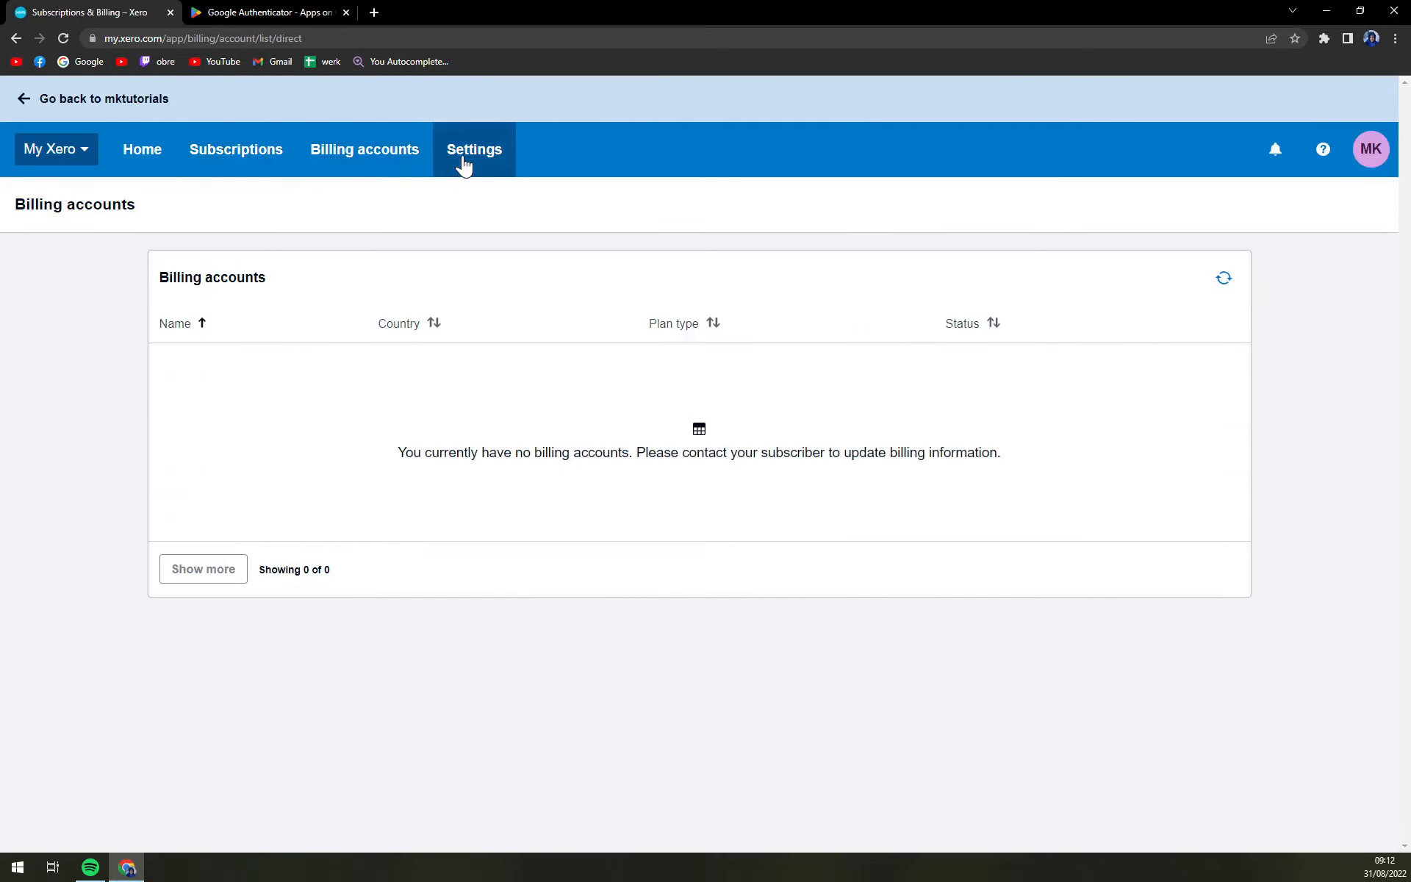
- Open the profile settings and then the account settings, and review the login details, multi-factor authentication and login preferences
{"action": "left_click", "coordinate": [464, 164]}
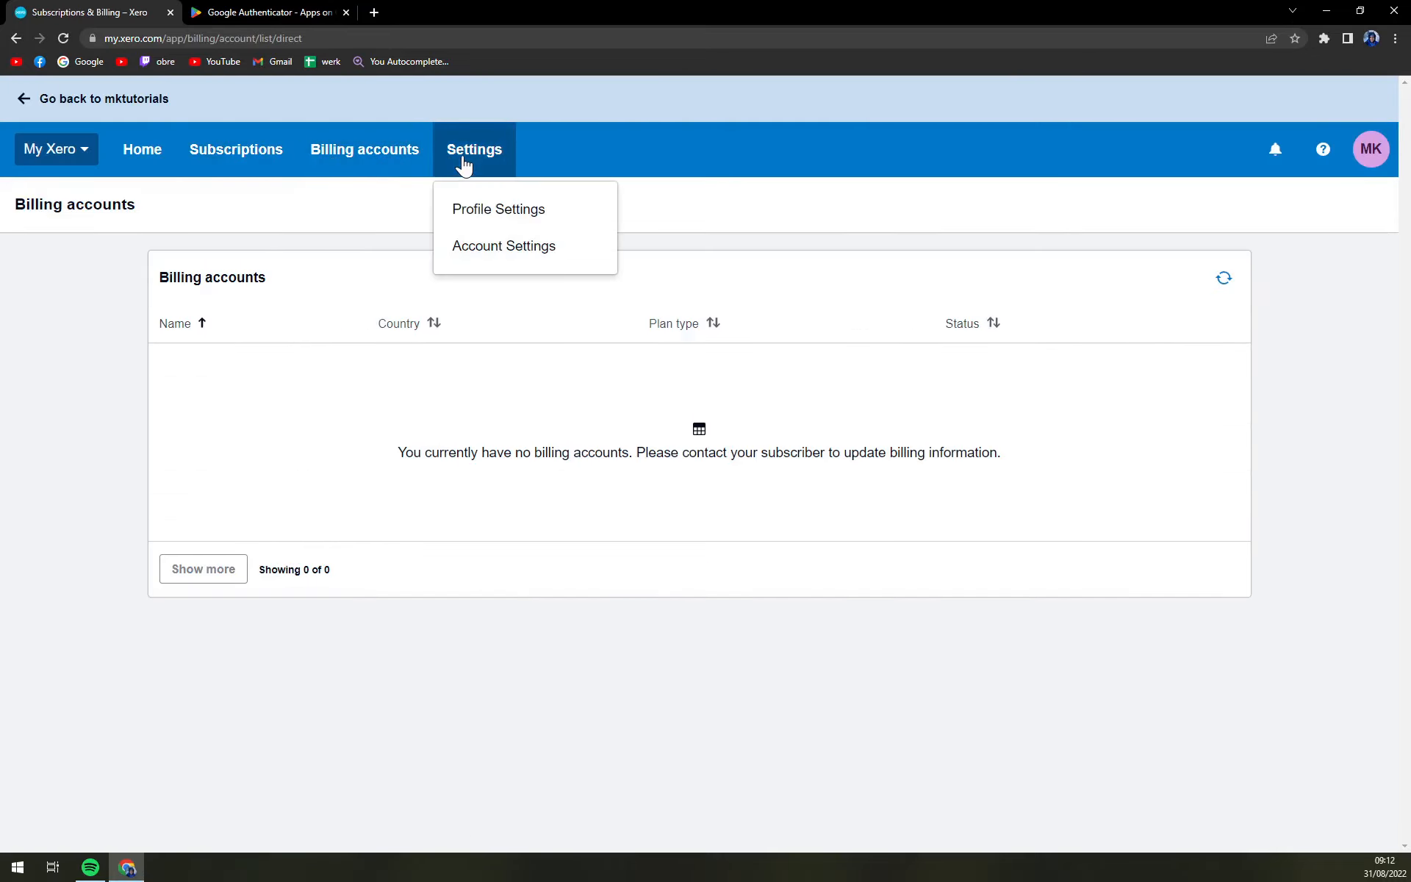
{"action": "left_click", "coordinate": [505, 213]}
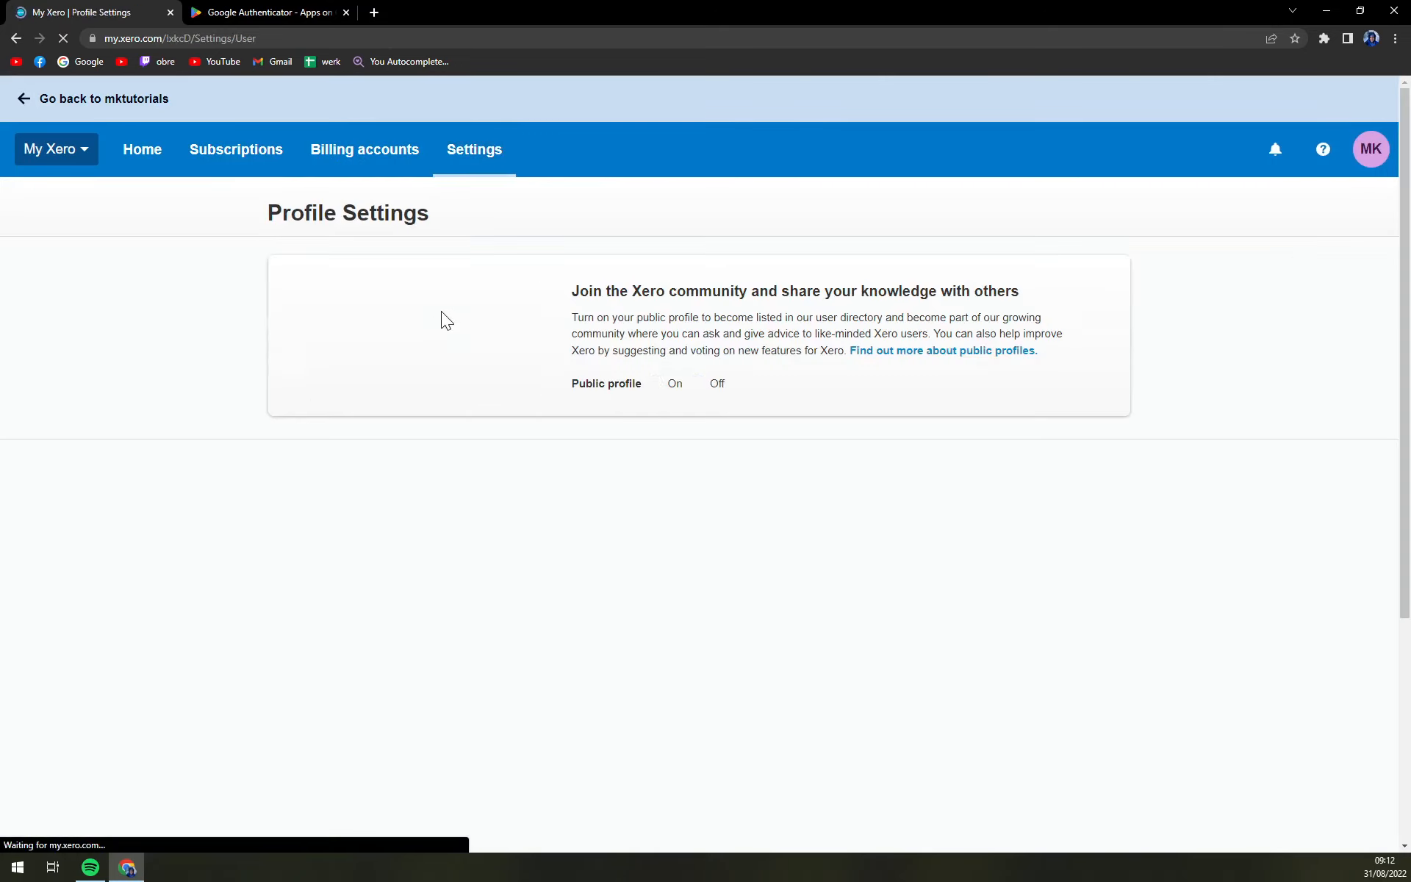
{"action": "left_click", "coordinate": [471, 158]}
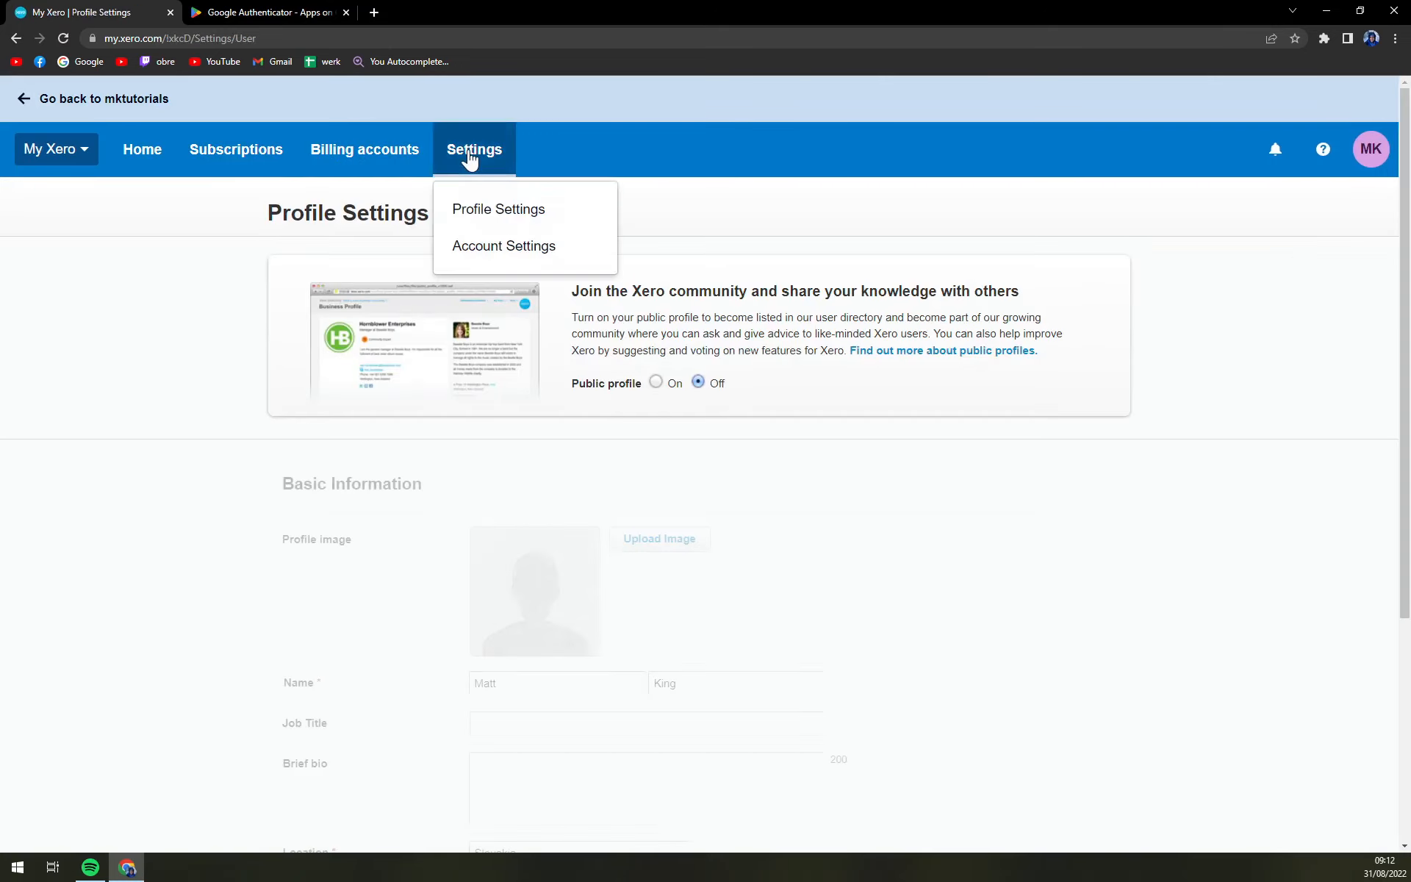
{"action": "left_click", "coordinate": [505, 249]}
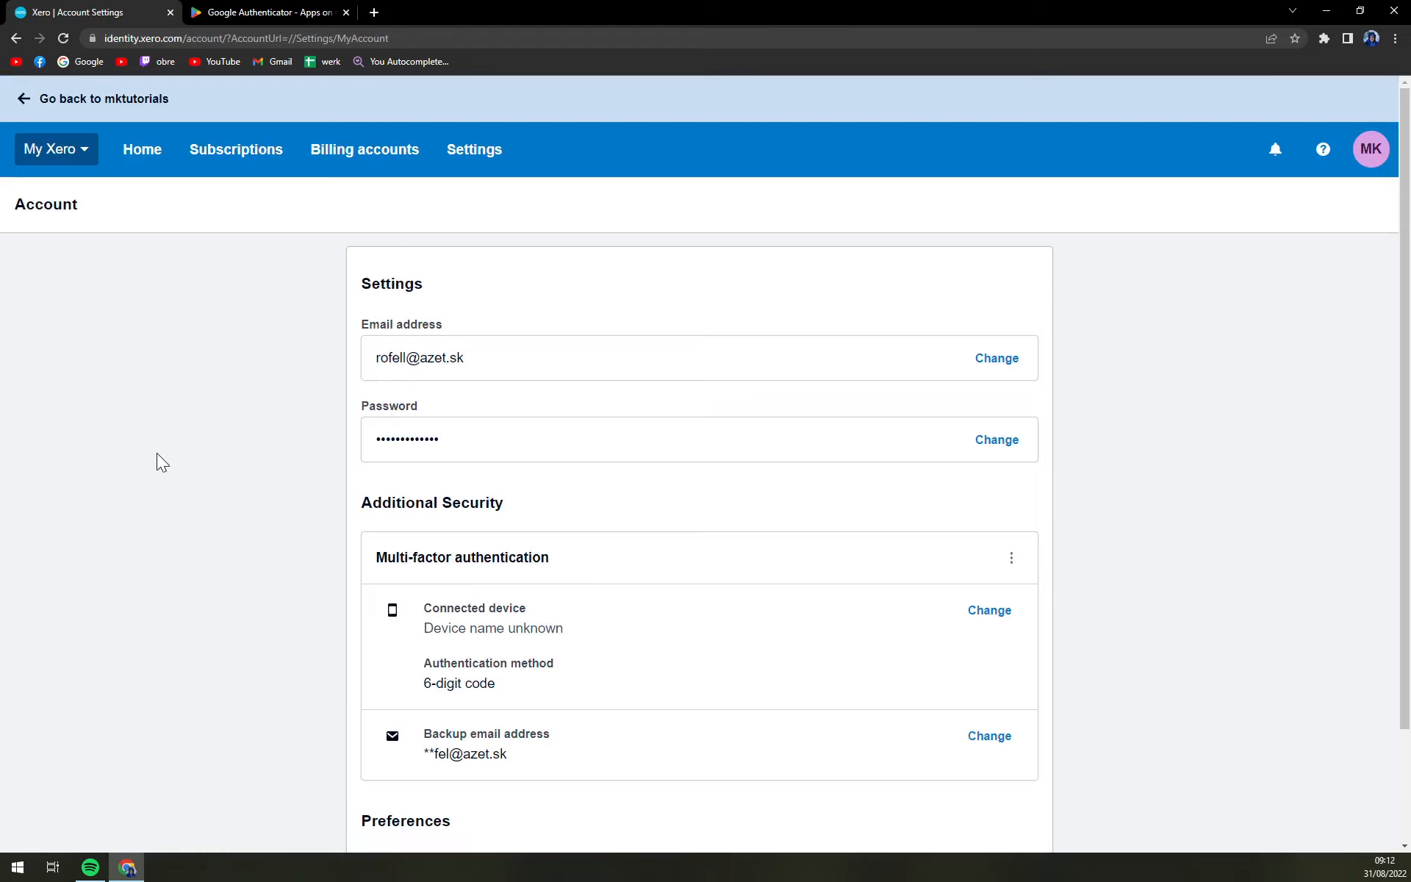
{"action": "scroll", "coordinate": [250, 463], "scroll_direction": "down", "scroll_amount": 3}
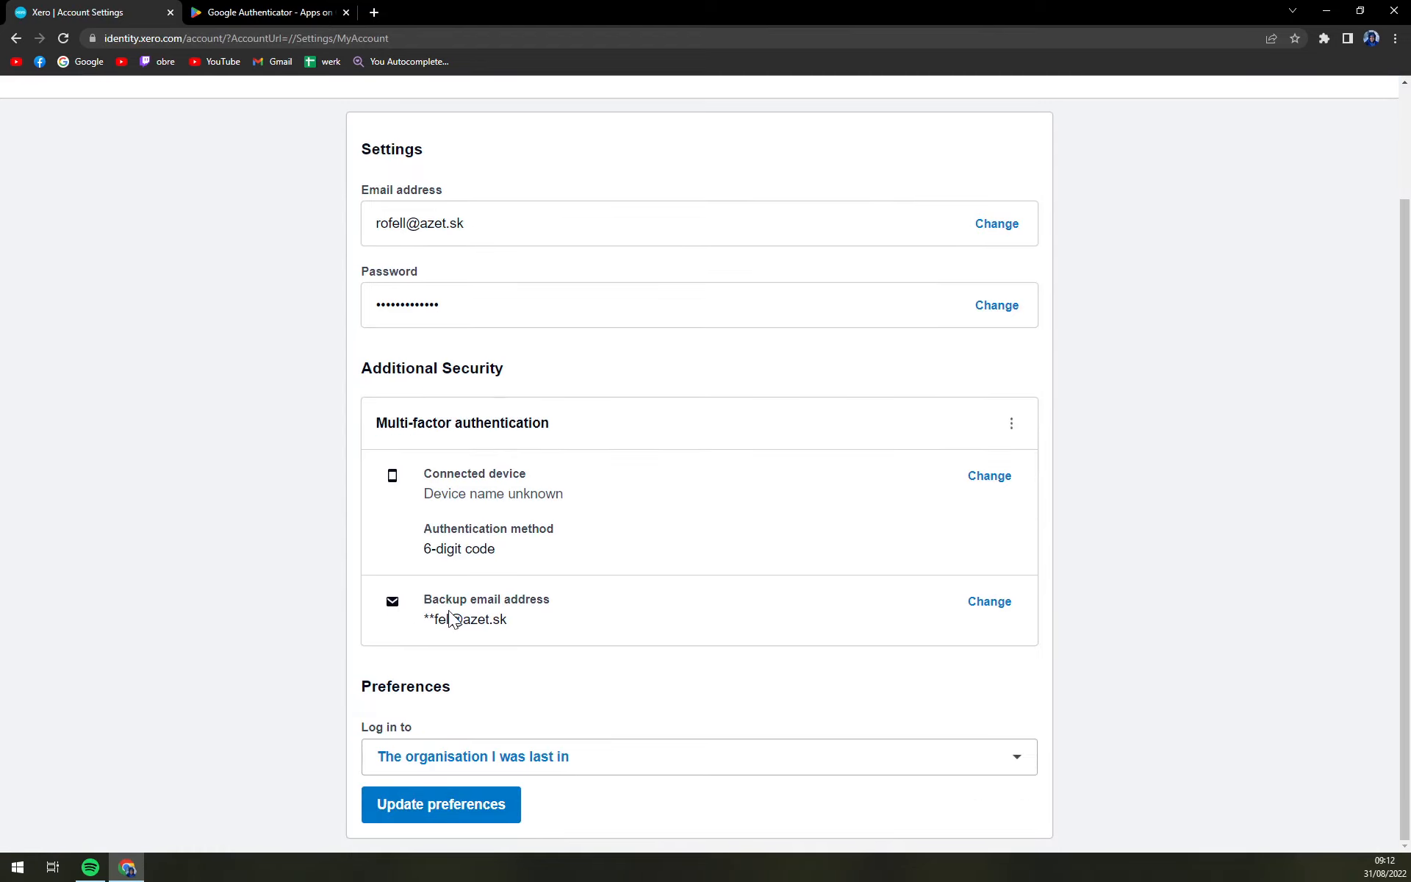
{"action": "scroll", "coordinate": [486, 636], "scroll_direction": "up", "scroll_amount": 1}
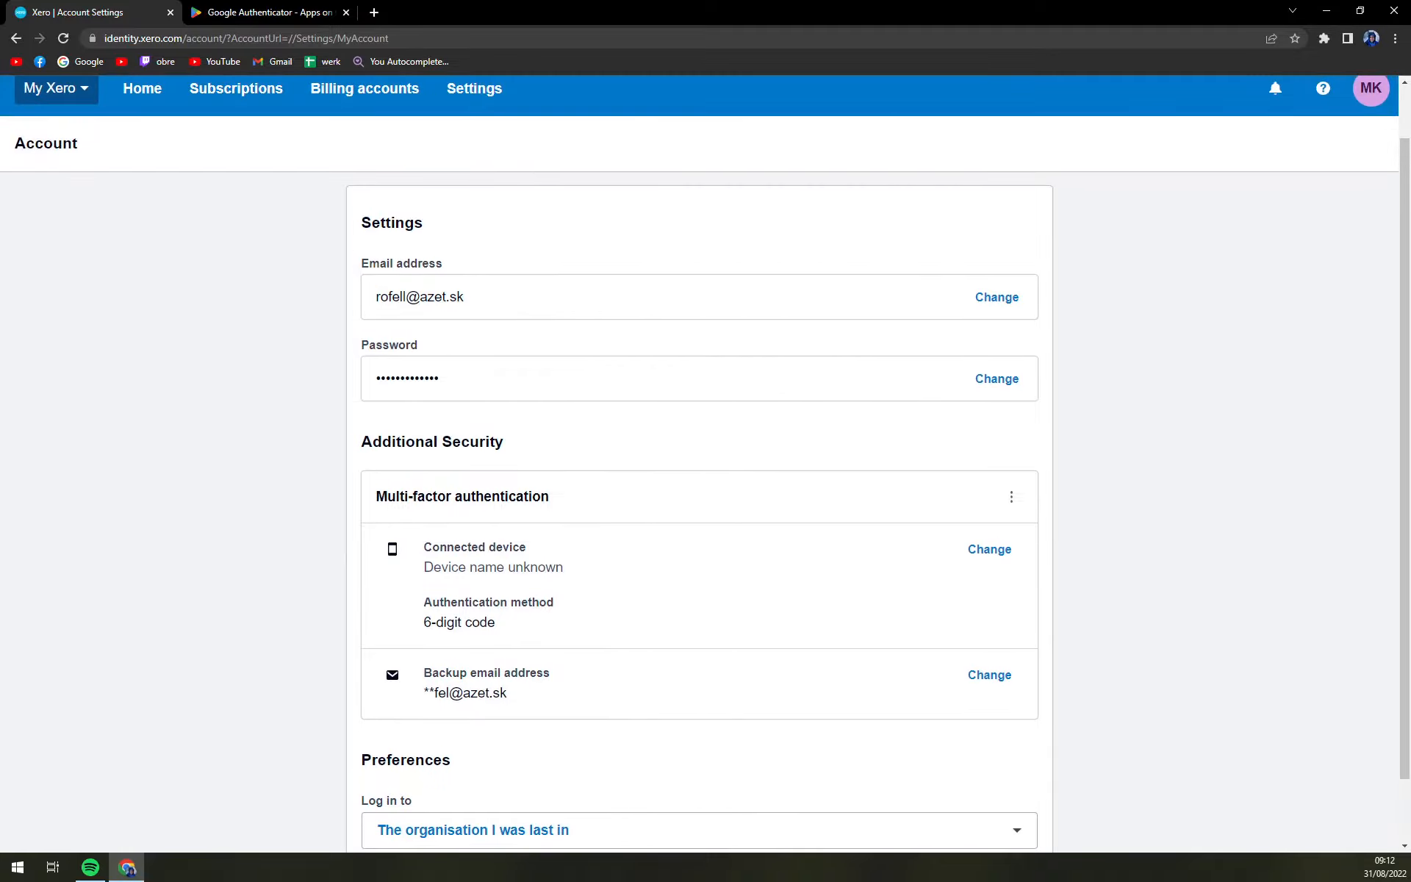
{"action": "left_click_drag", "start_coordinate": [372, 503], "coordinate": [554, 516]}
{"action": "scroll", "coordinate": [545, 586], "scroll_direction": "up", "scroll_amount": 1}
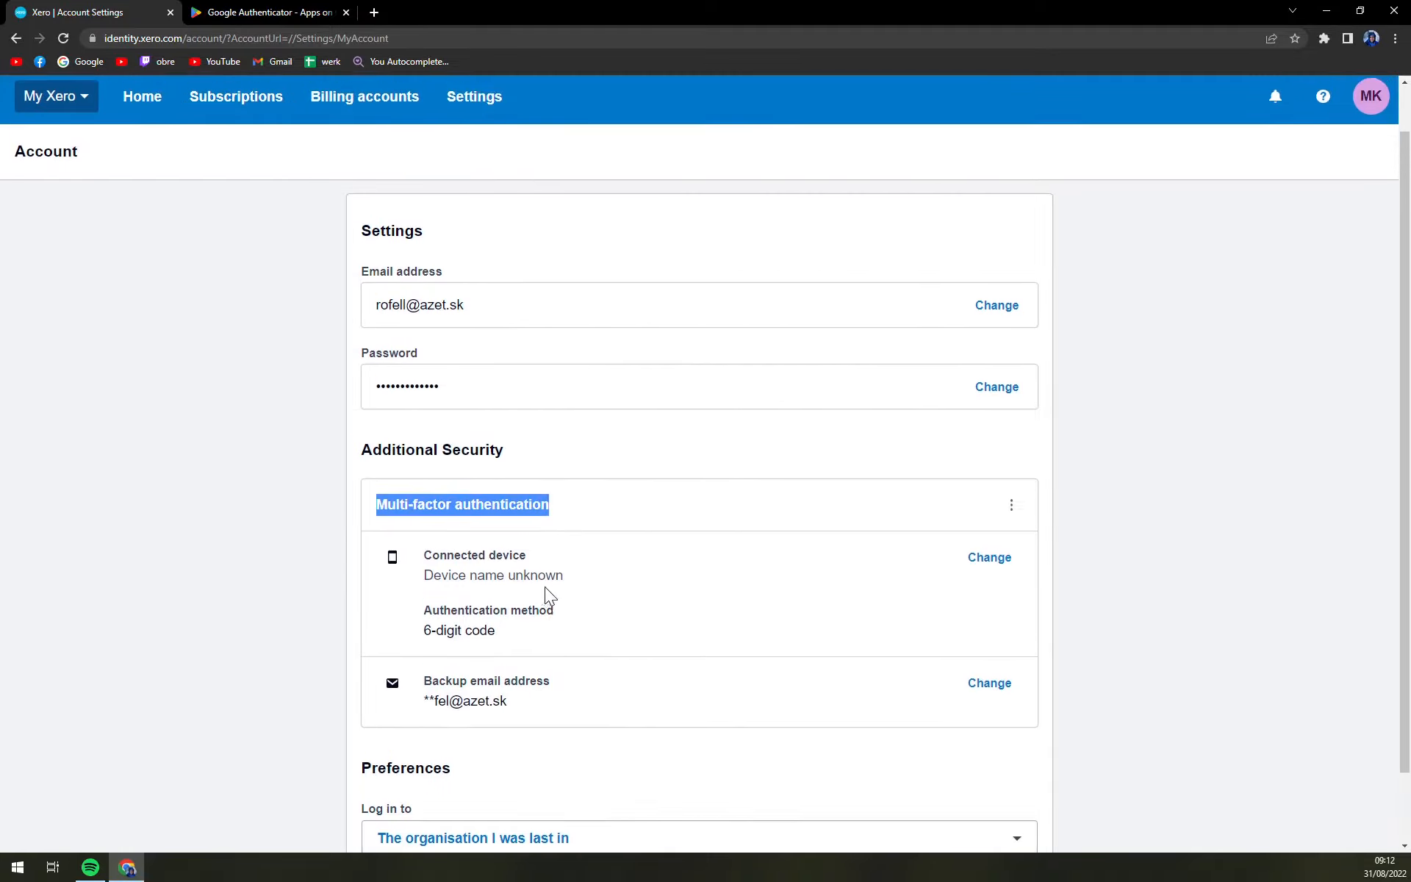
{"action": "left_click", "coordinate": [529, 648]}
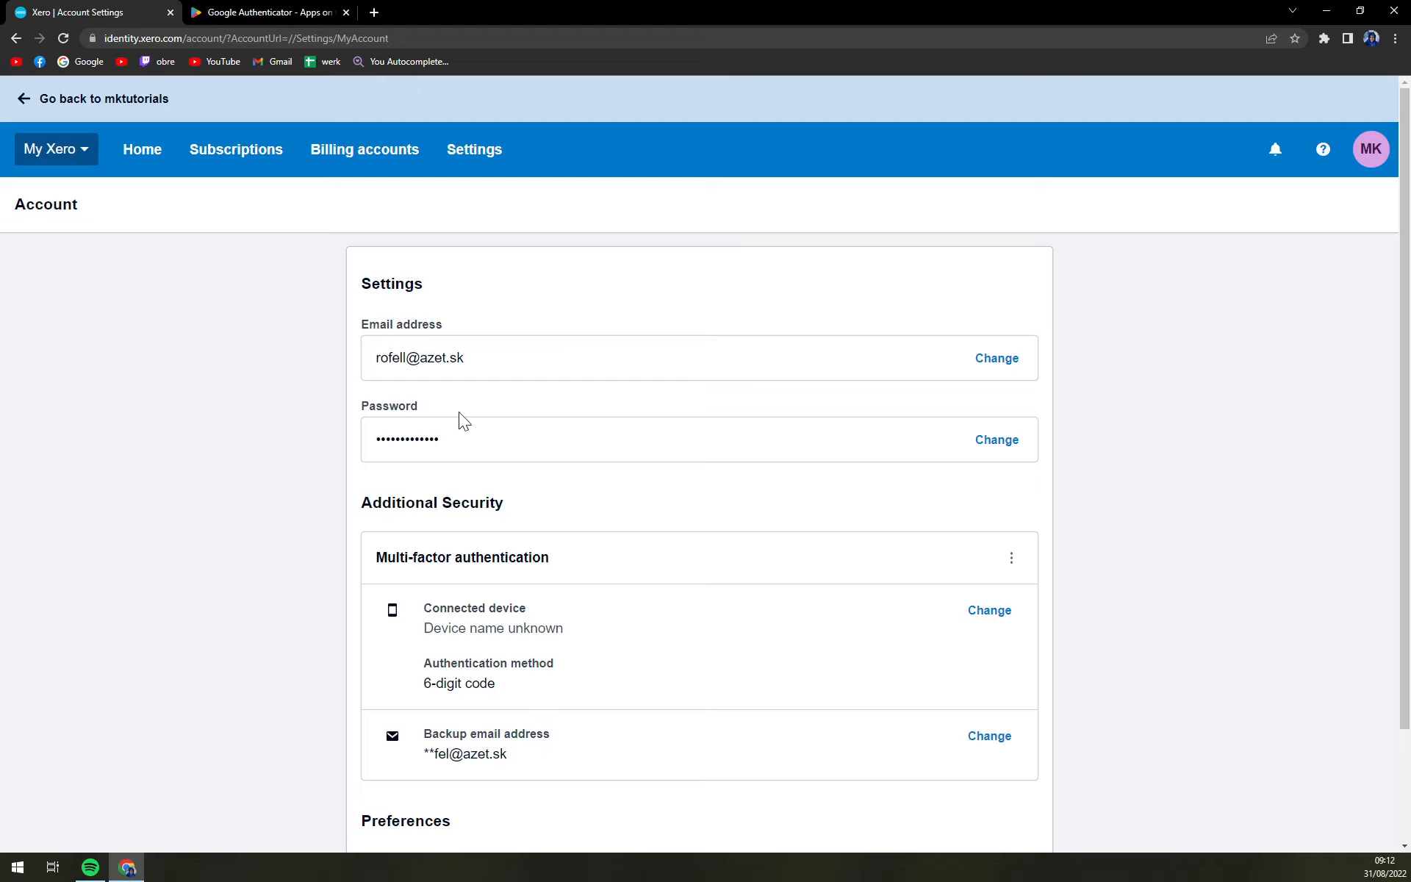
- Go back to the mktutorials organisation and look over its dashboard
{"action": "left_click", "coordinate": [85, 102]}
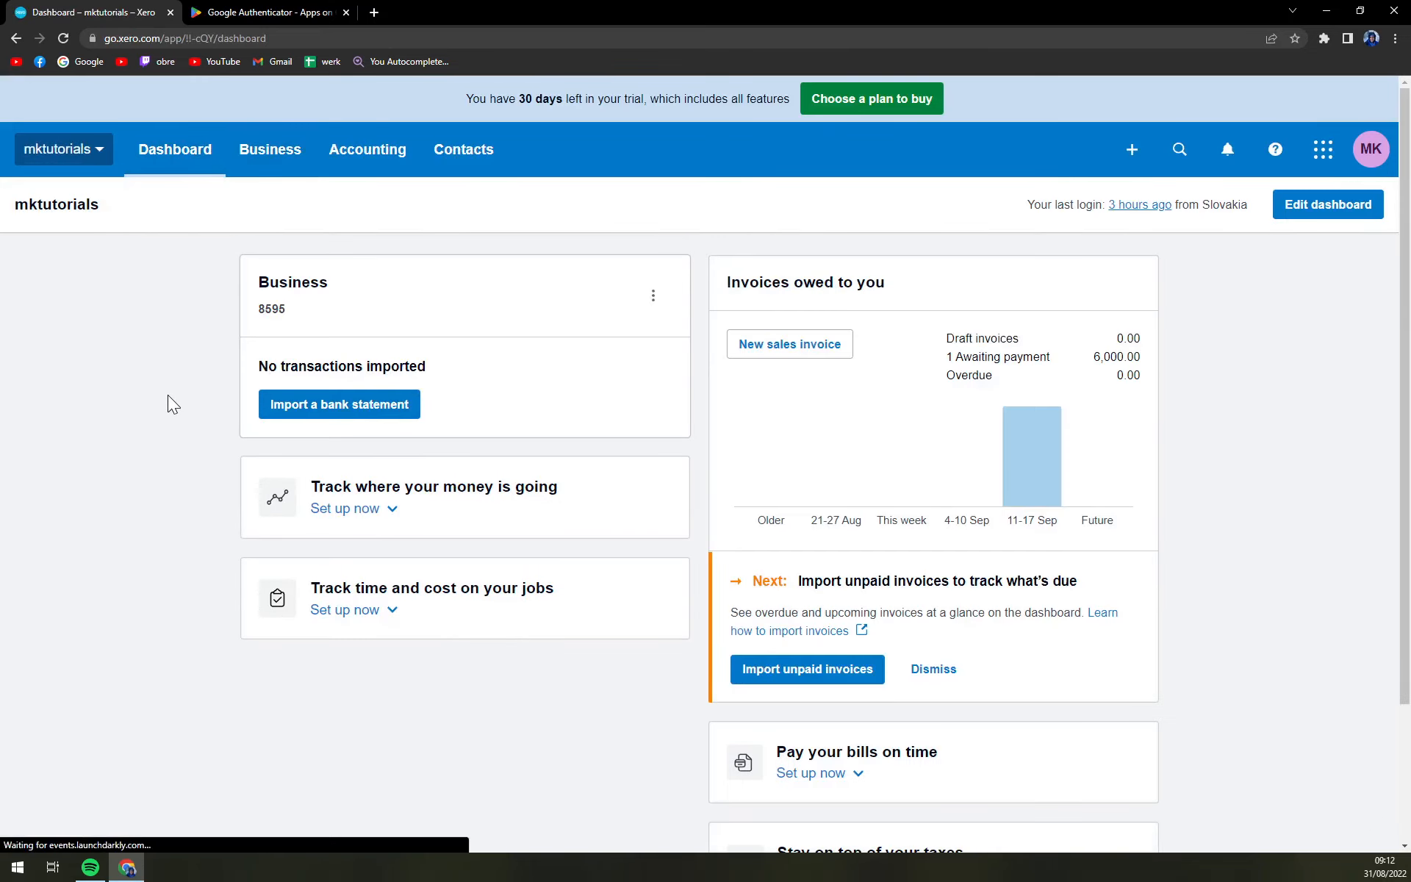
{"action": "scroll", "coordinate": [168, 394], "scroll_direction": "down", "scroll_amount": 2}
{"action": "scroll", "coordinate": [166, 398], "scroll_direction": "up", "scroll_amount": 2}
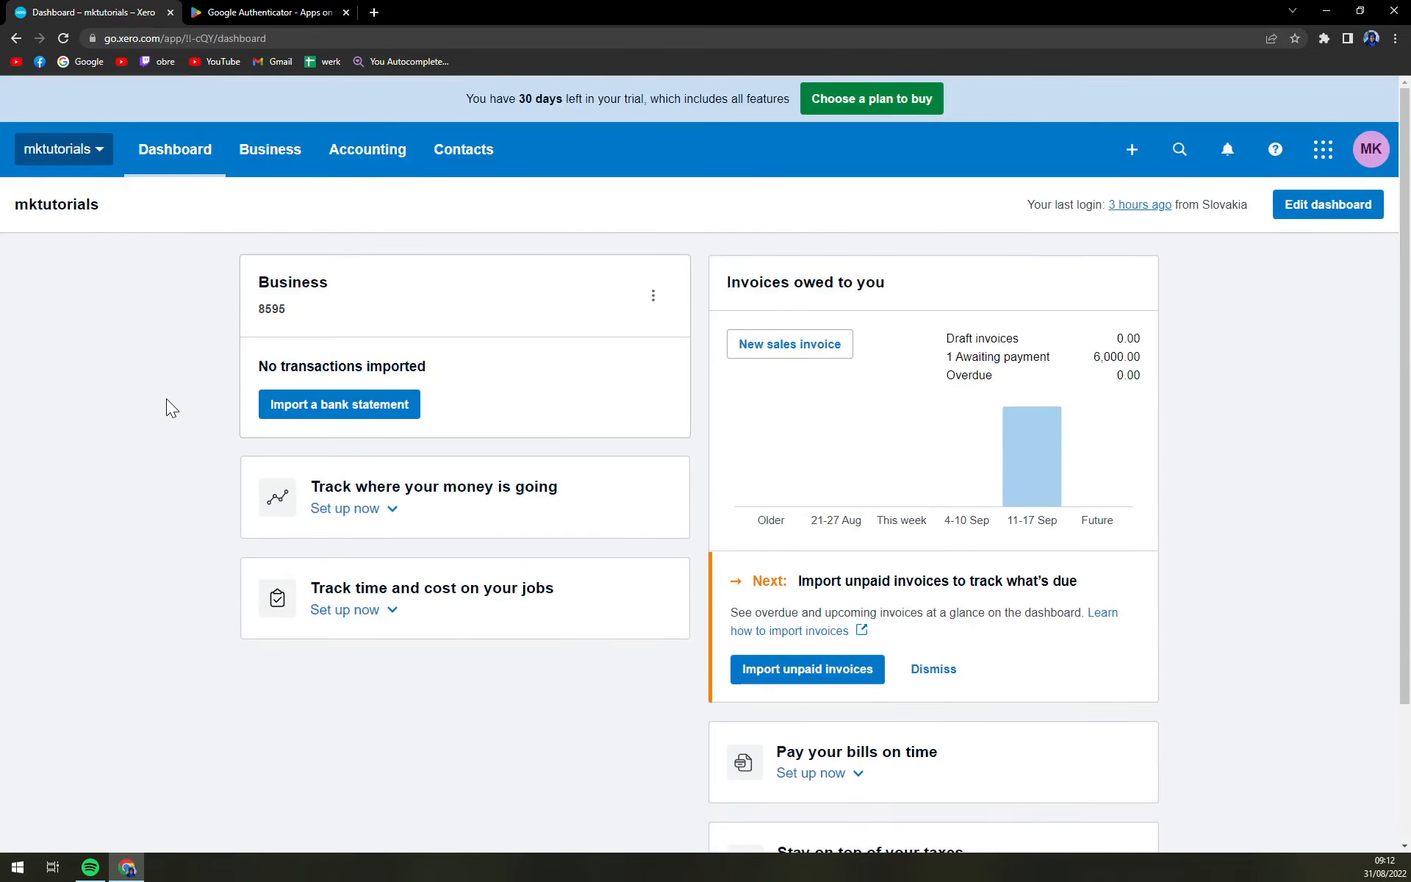